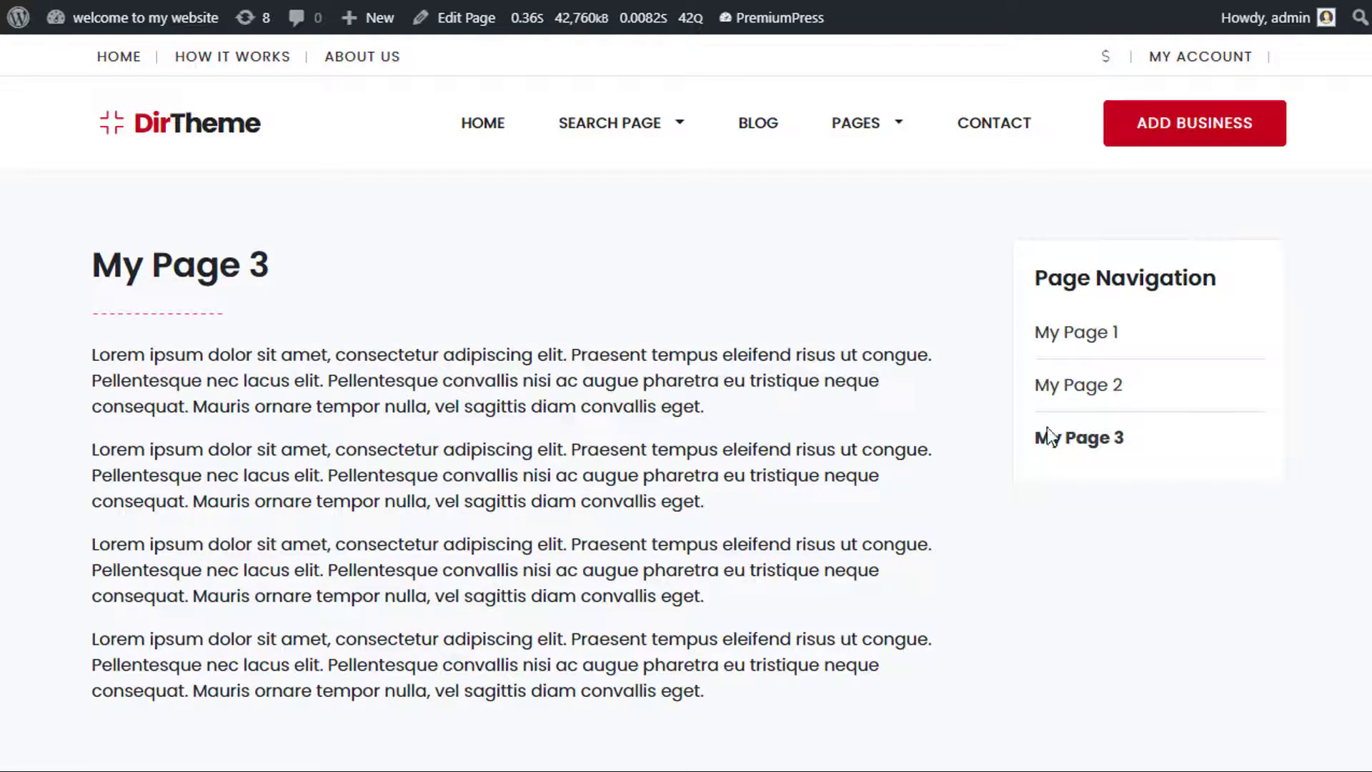
Browse My Page 1, My Page 2 and My Page 3 through the website's Page Navigation.
left_click(1090, 343)
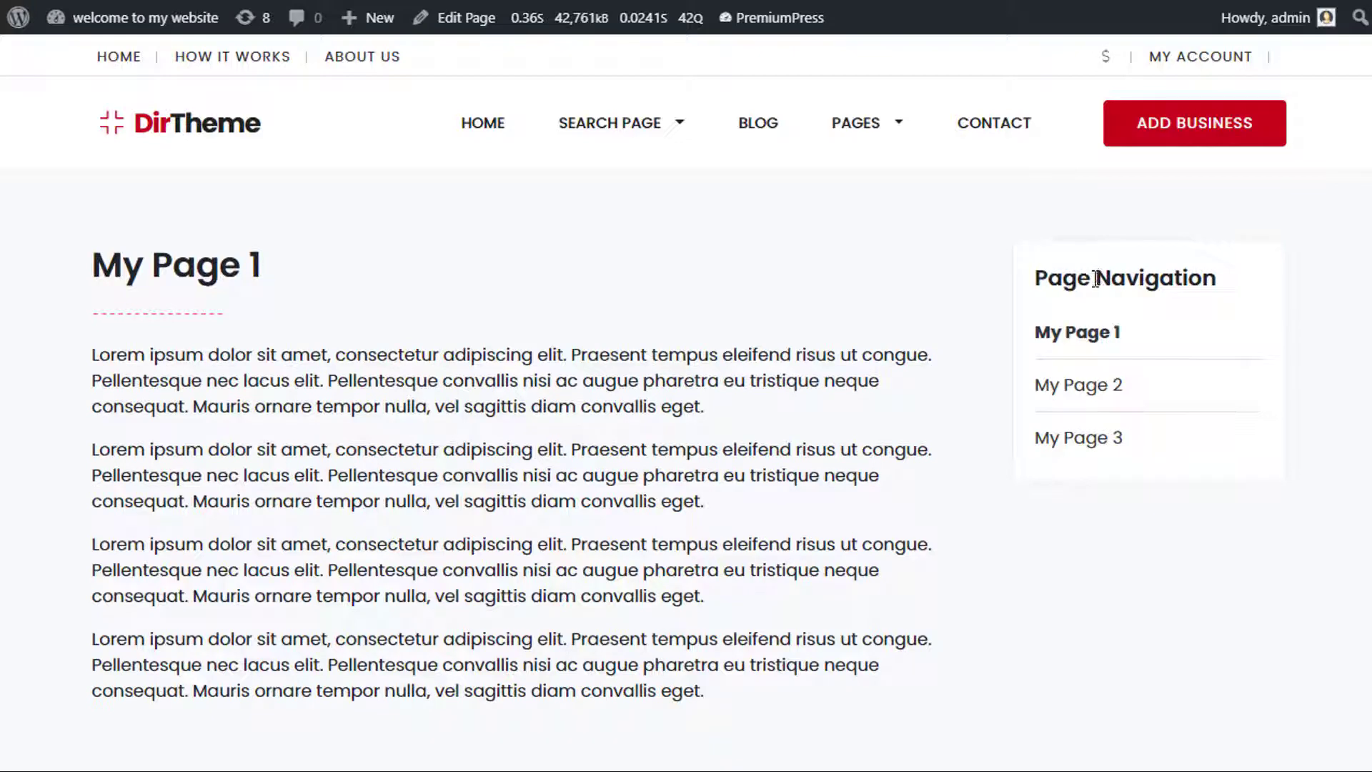
left_click(1077, 391)
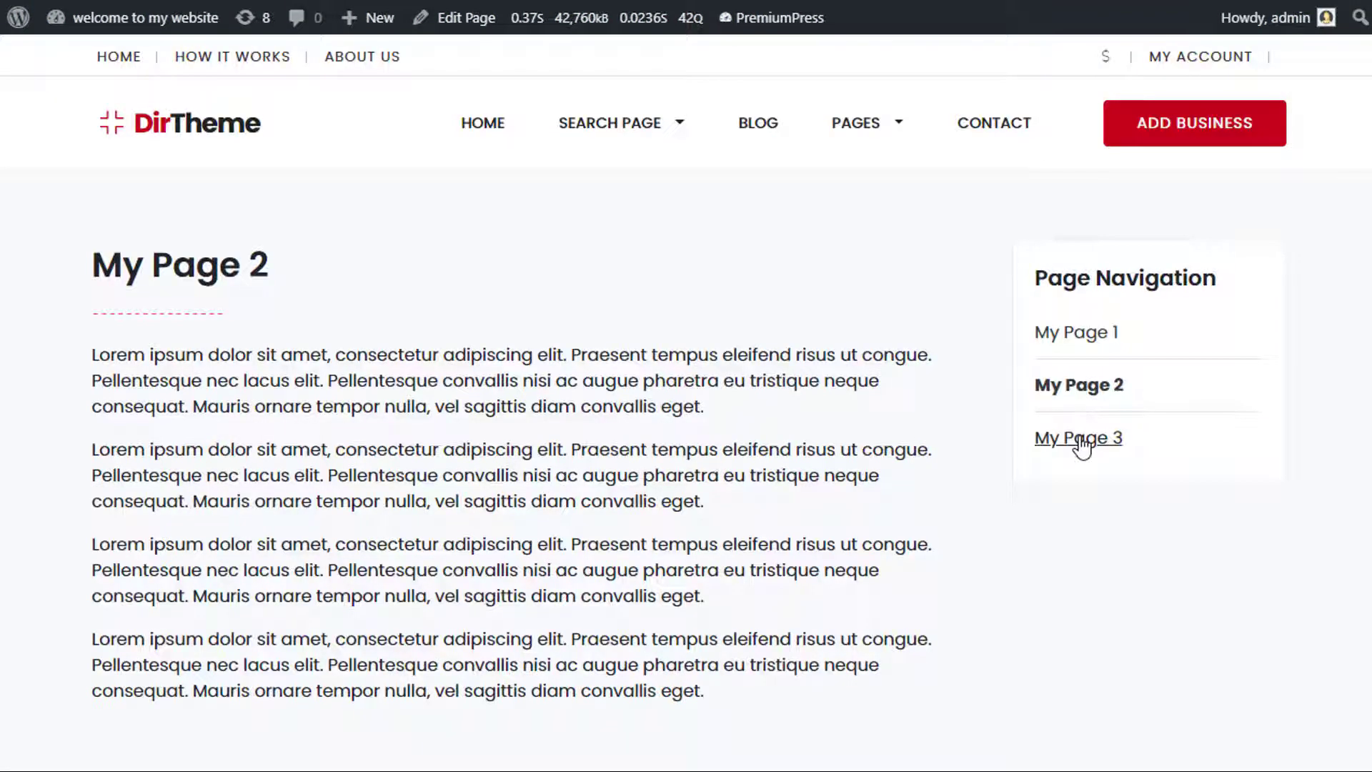
left_click(1081, 447)
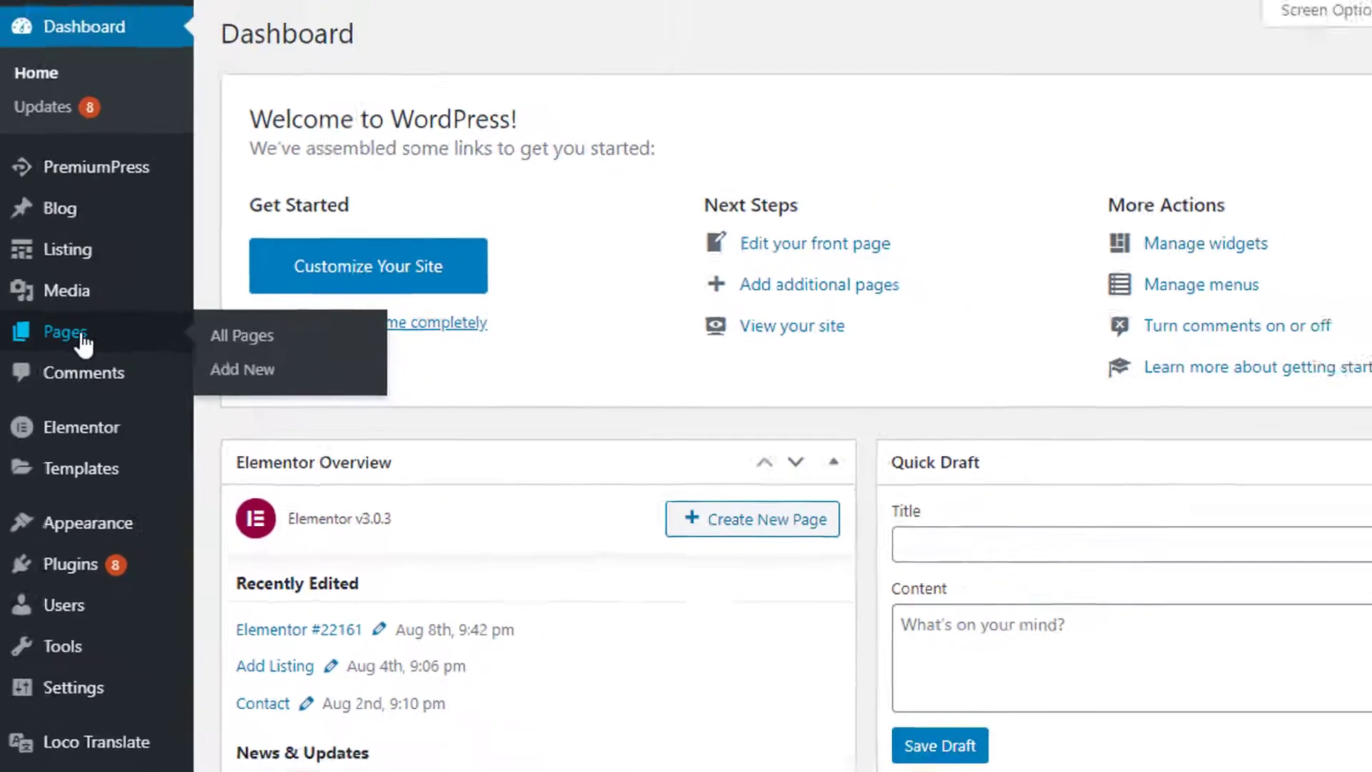
Sort the list of all WordPress pages by date, then view My Page 3 on the website.
left_click(83, 339)
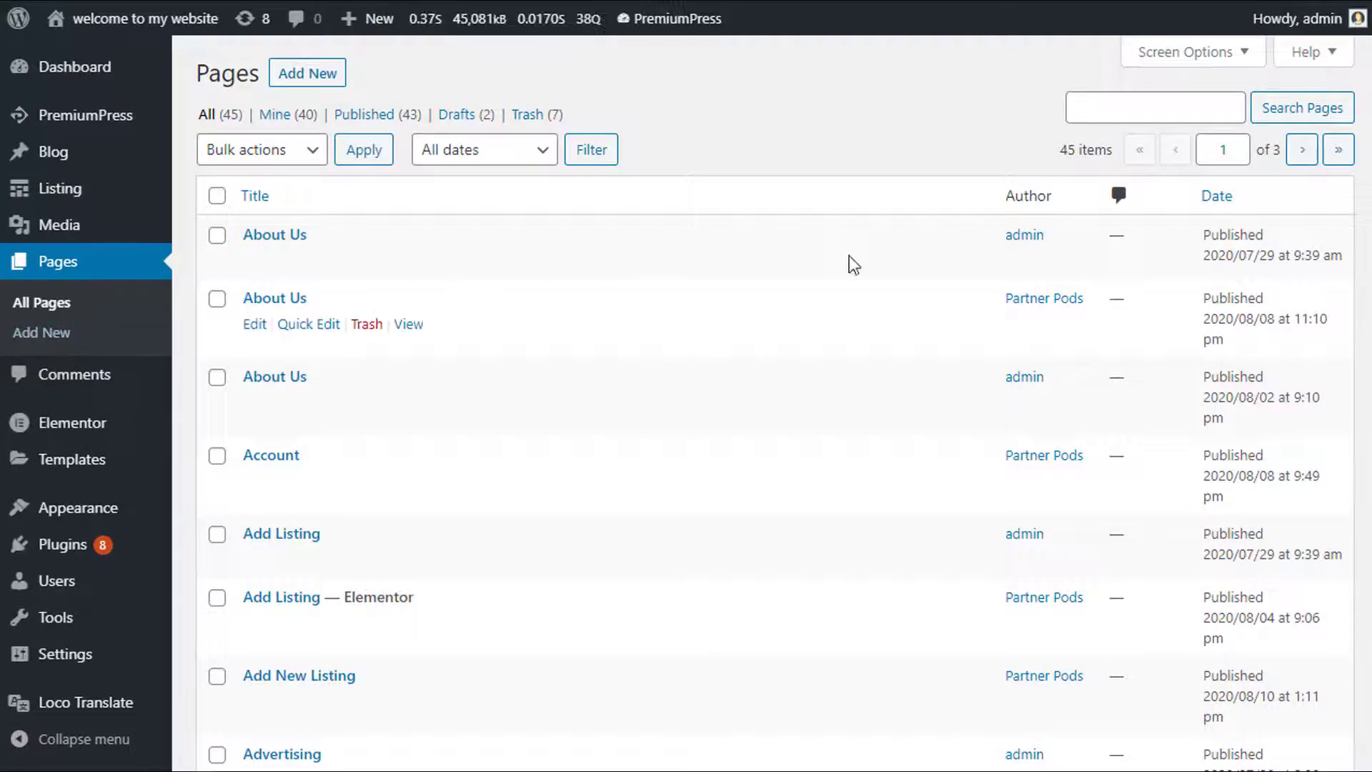
left_click(1215, 196)
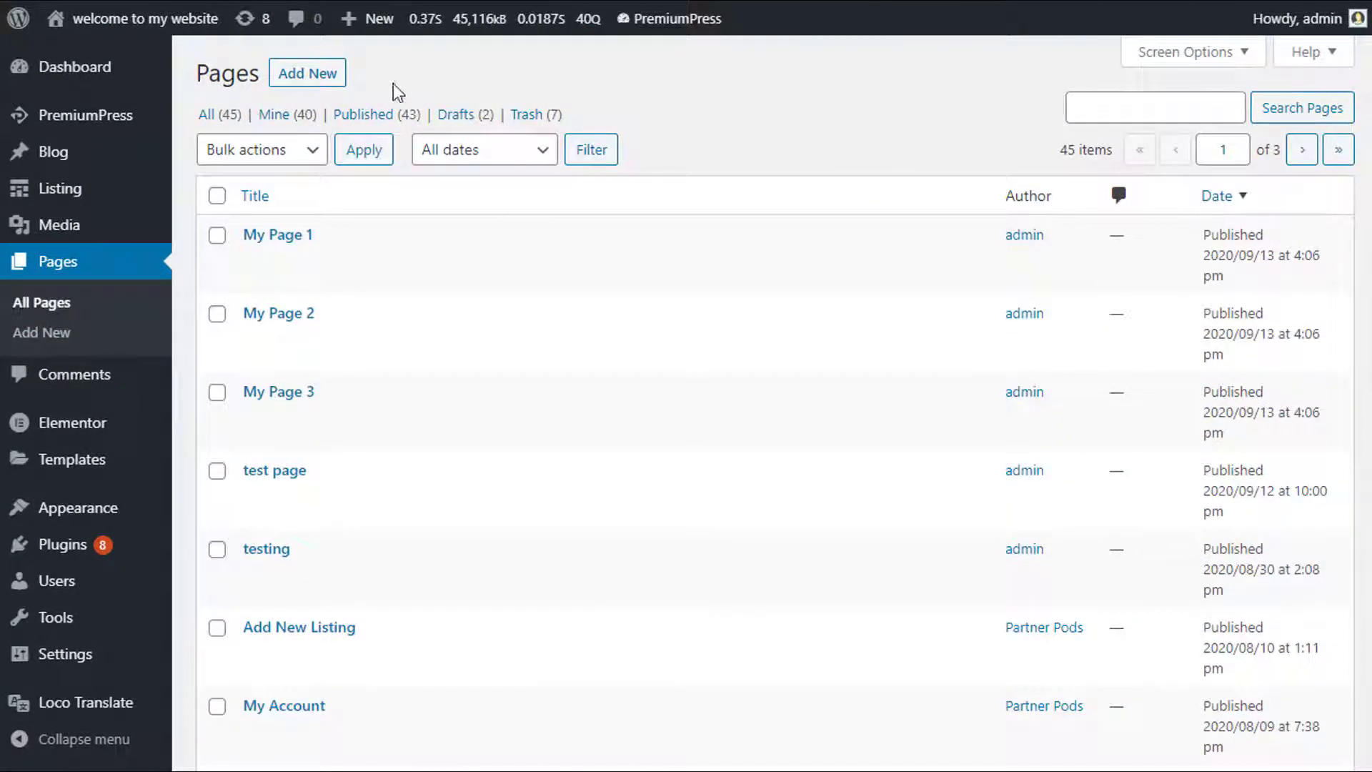
mouse_move(351, 394)
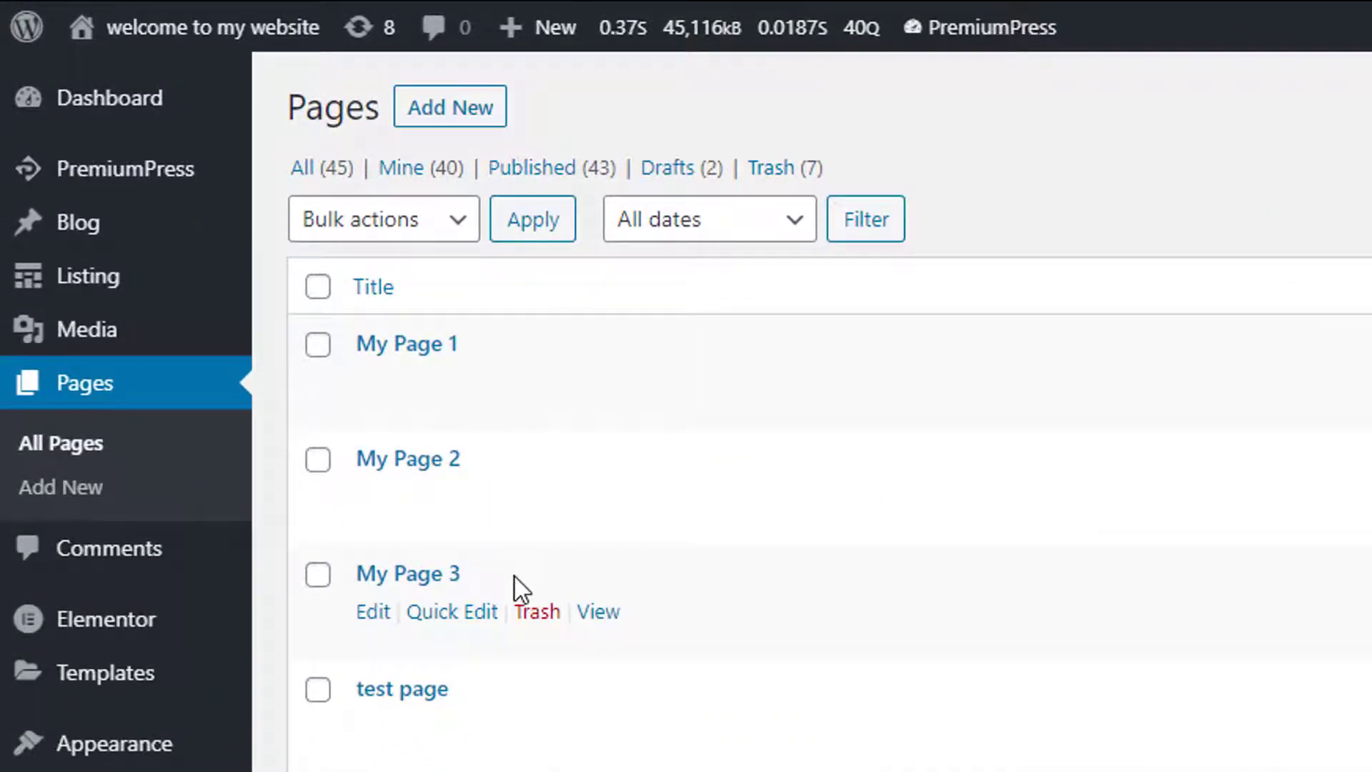
mouse_move(507, 344)
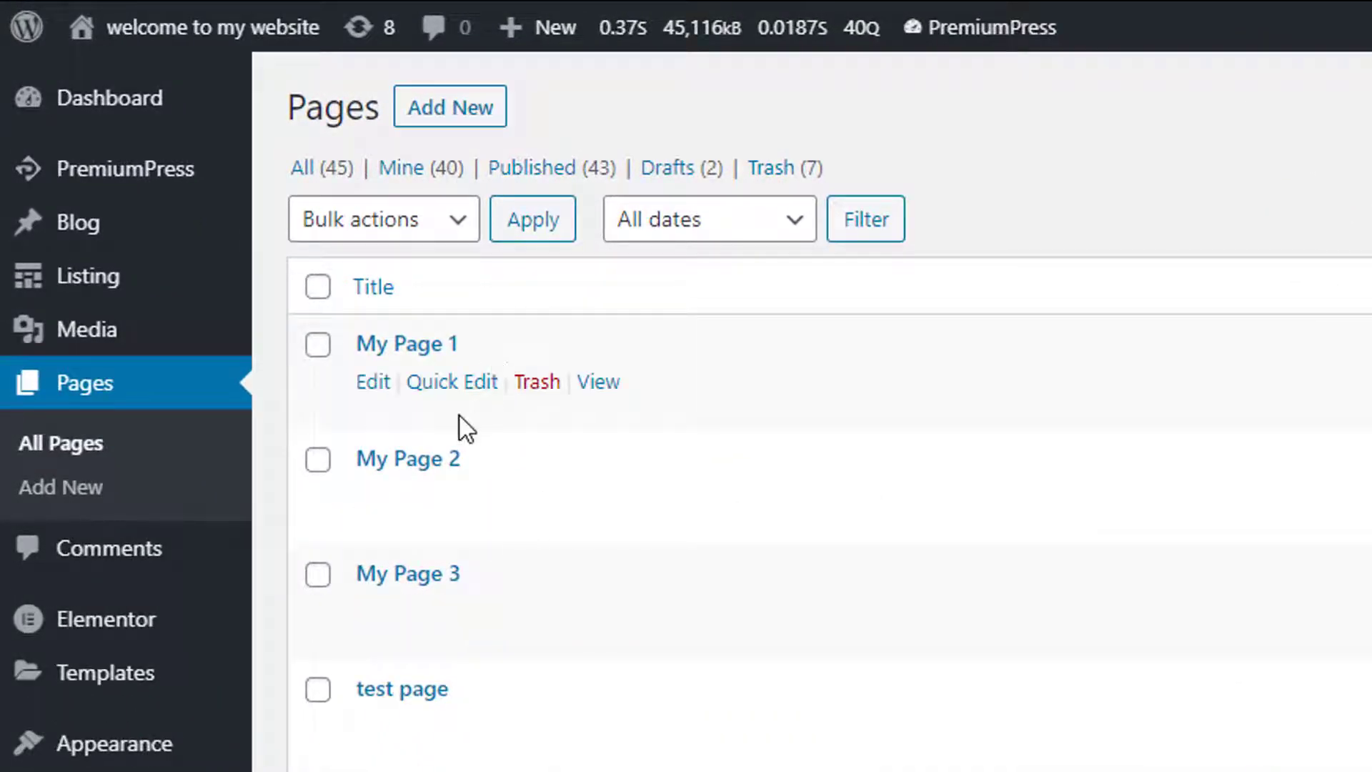
mouse_move(428, 461)
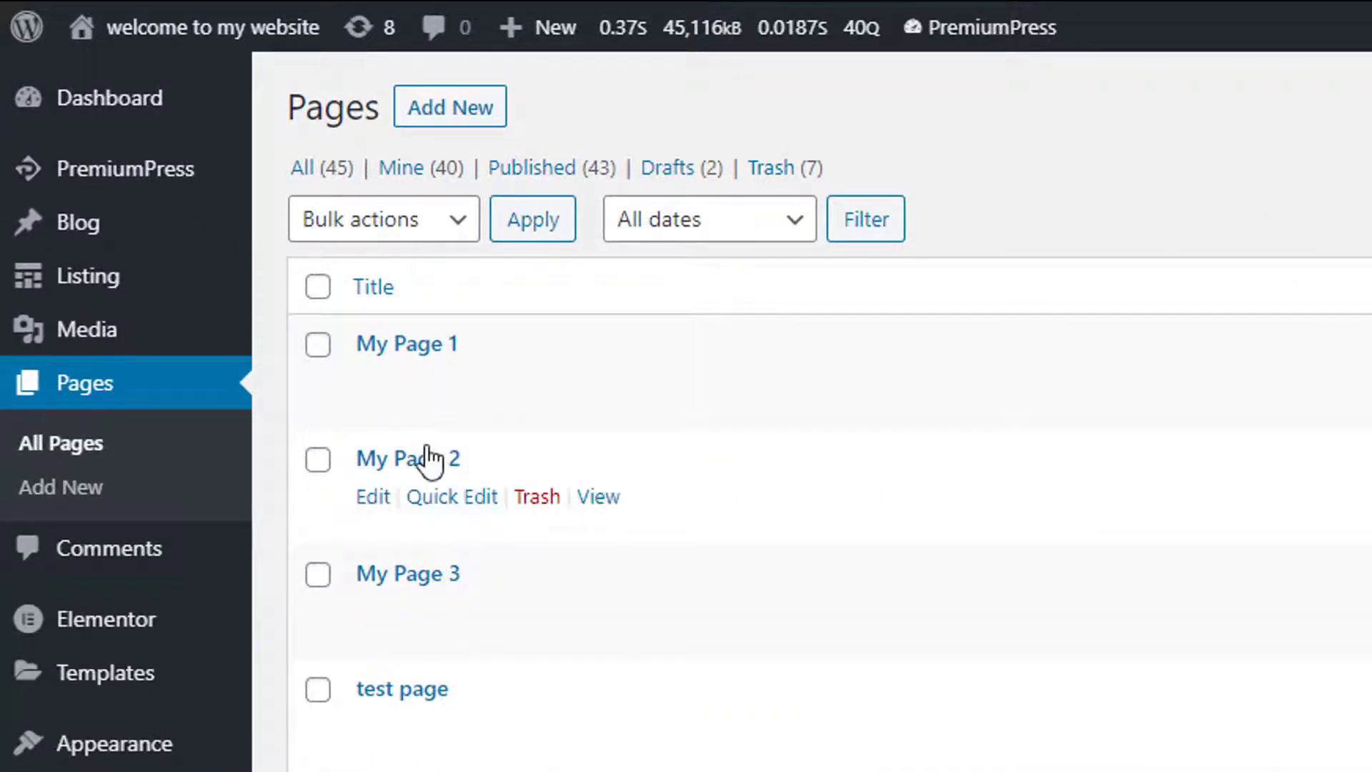
left_click(598, 611)
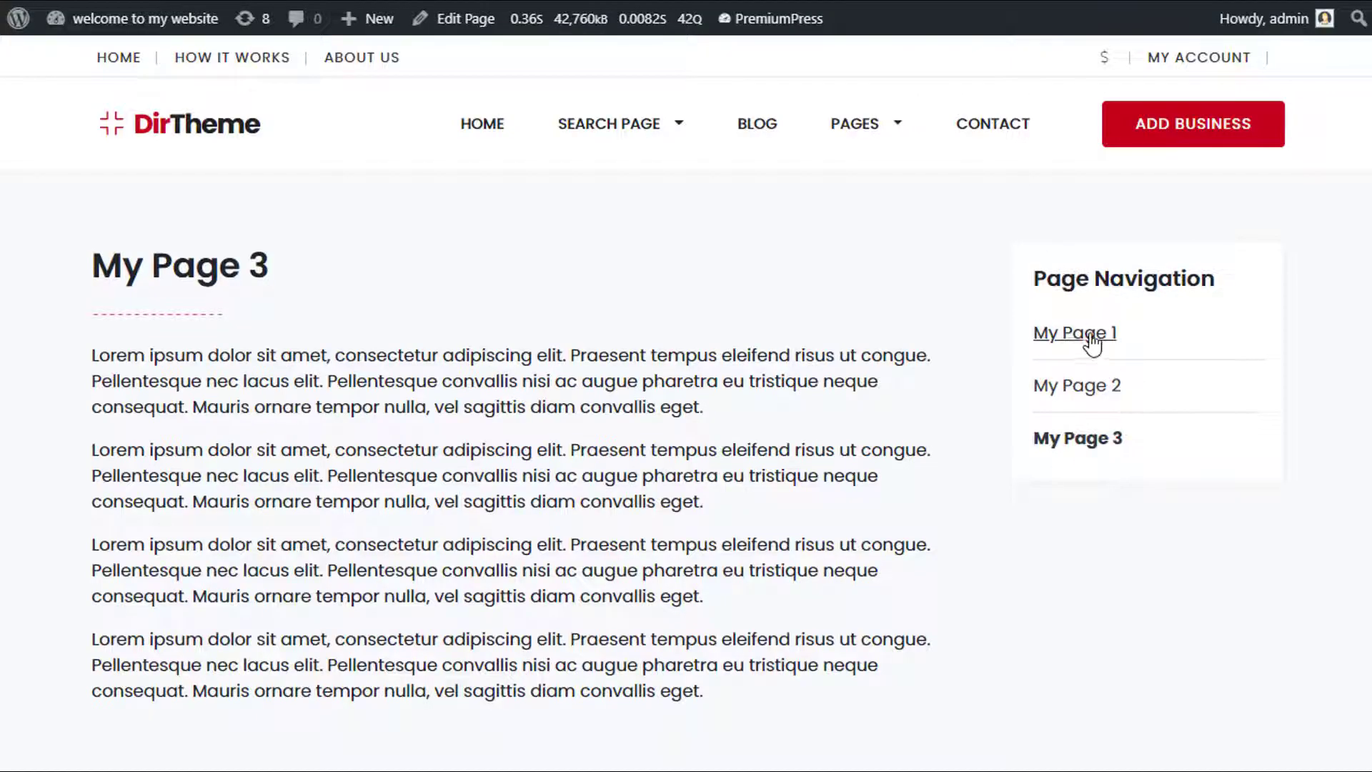
left_click(963, 5)
Change the title of My Page 1 to "My Page 1 title", update the page and check it on the website.
mouse_move(370, 275)
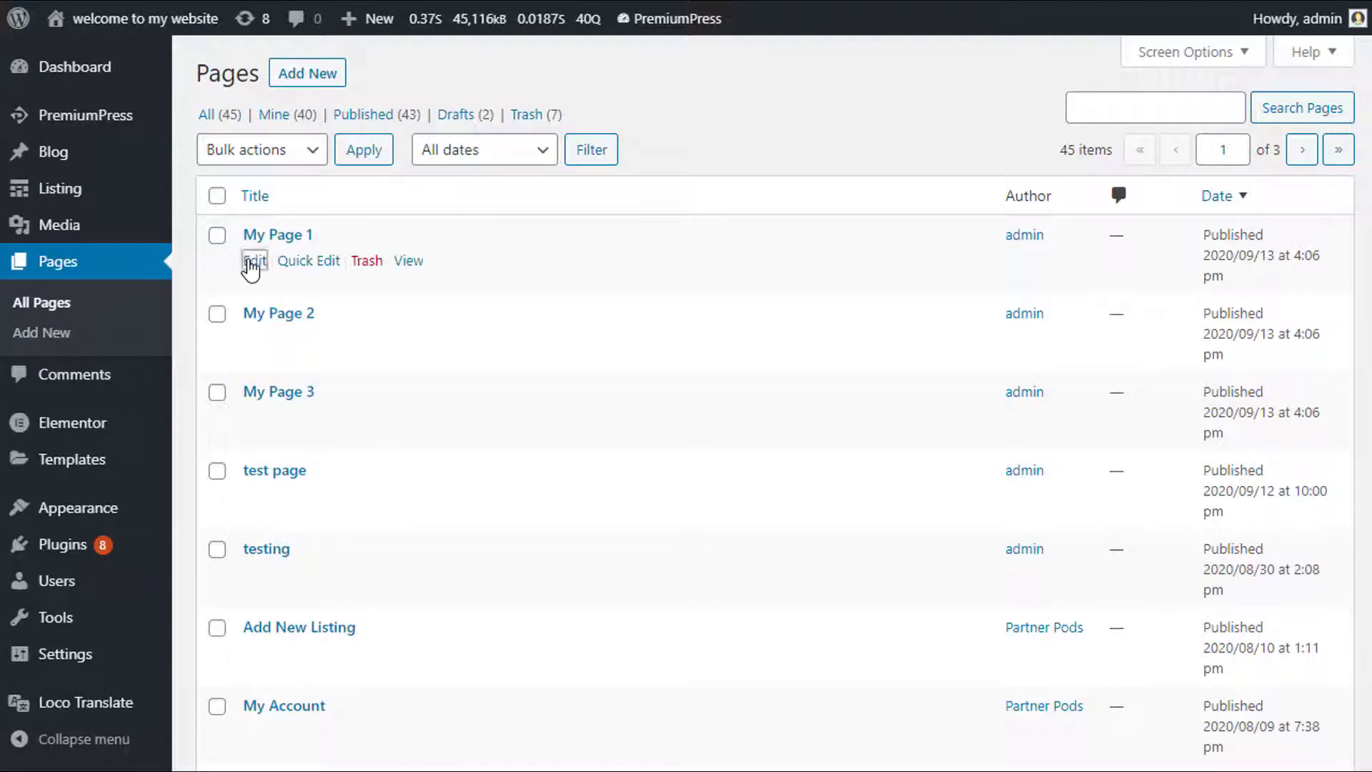
left_click(253, 262)
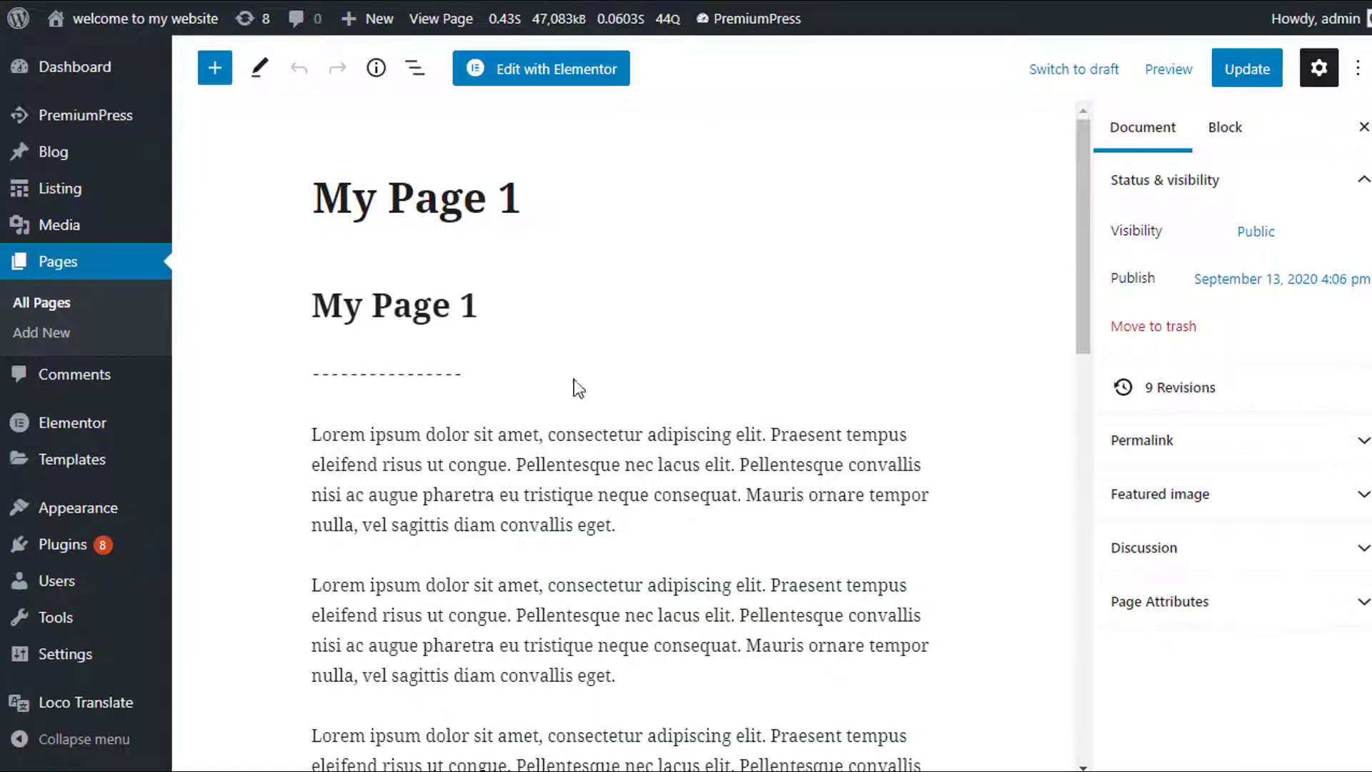
scroll(543, 379, "down", 2)
scroll(464, 286, "up", 2)
type("title")
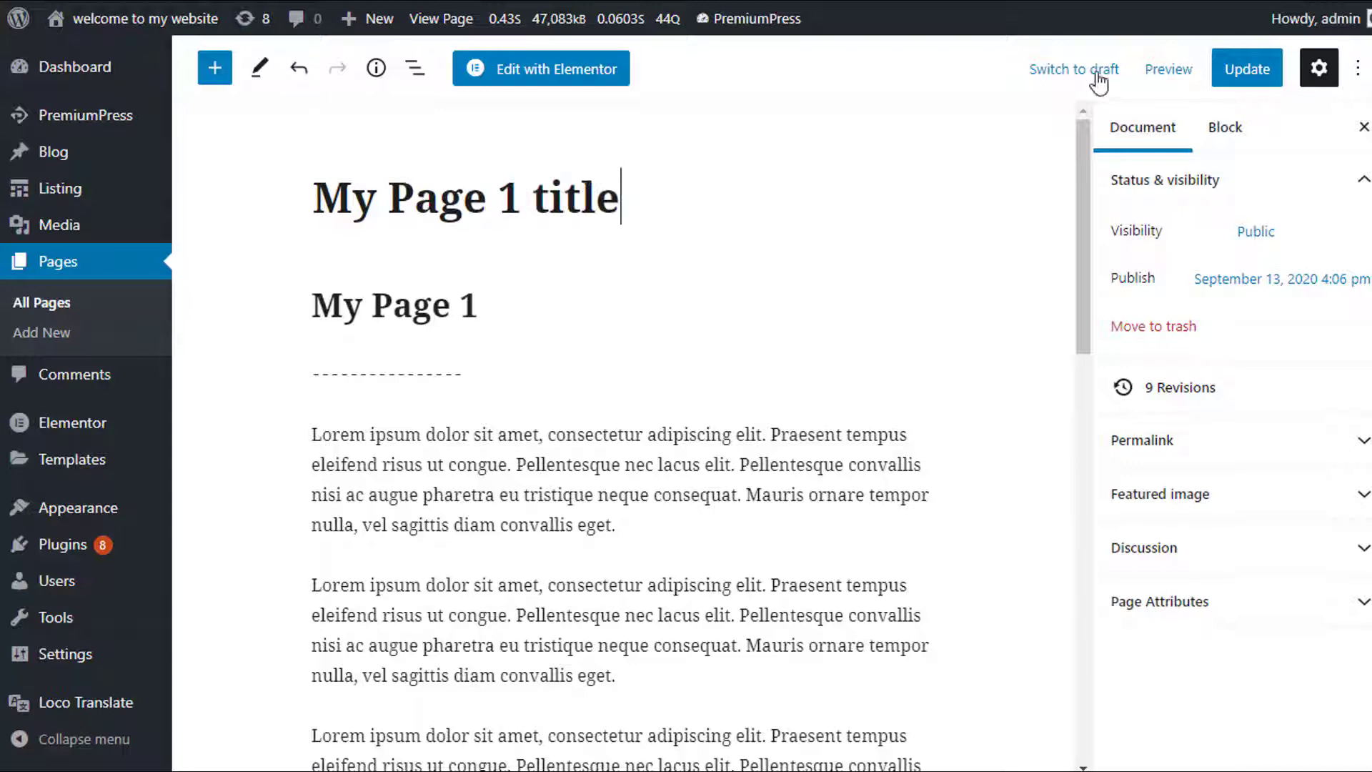
left_click(1247, 69)
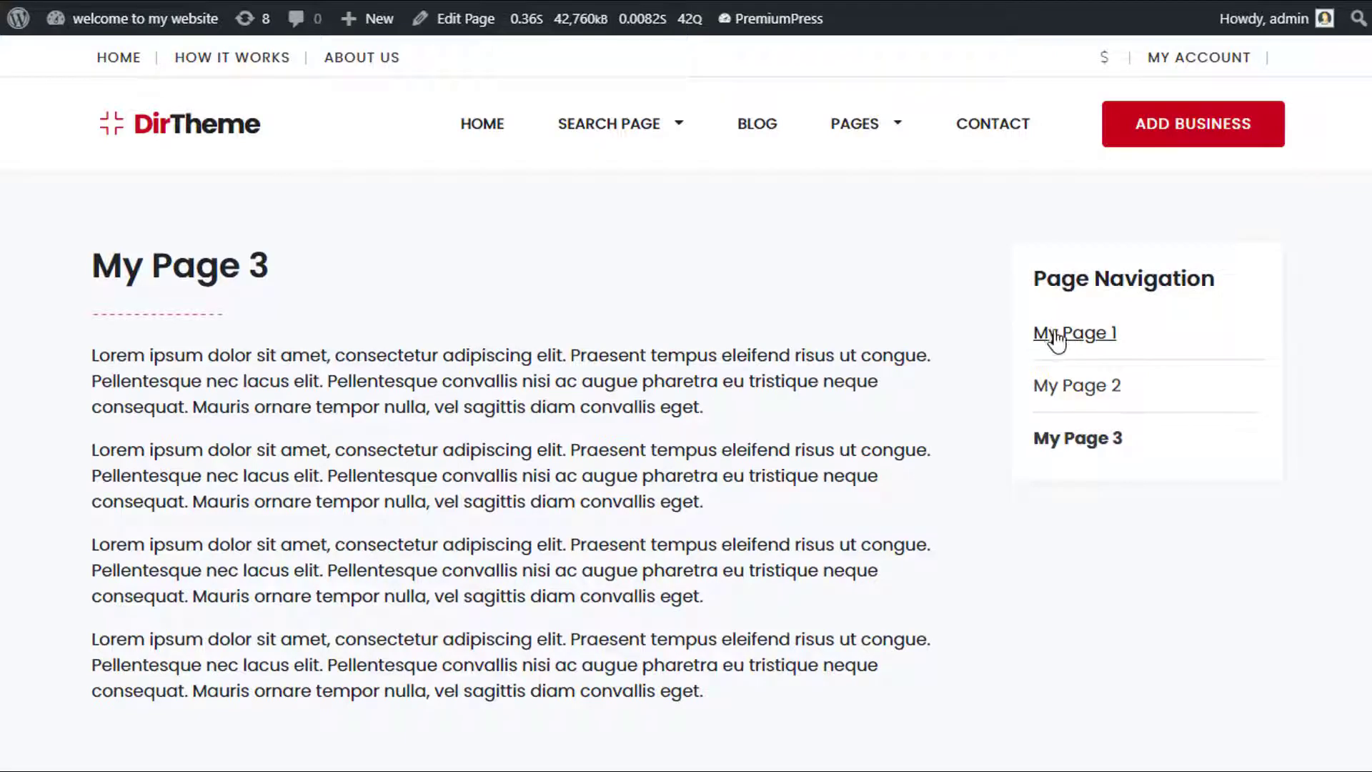
left_click(1048, 334)
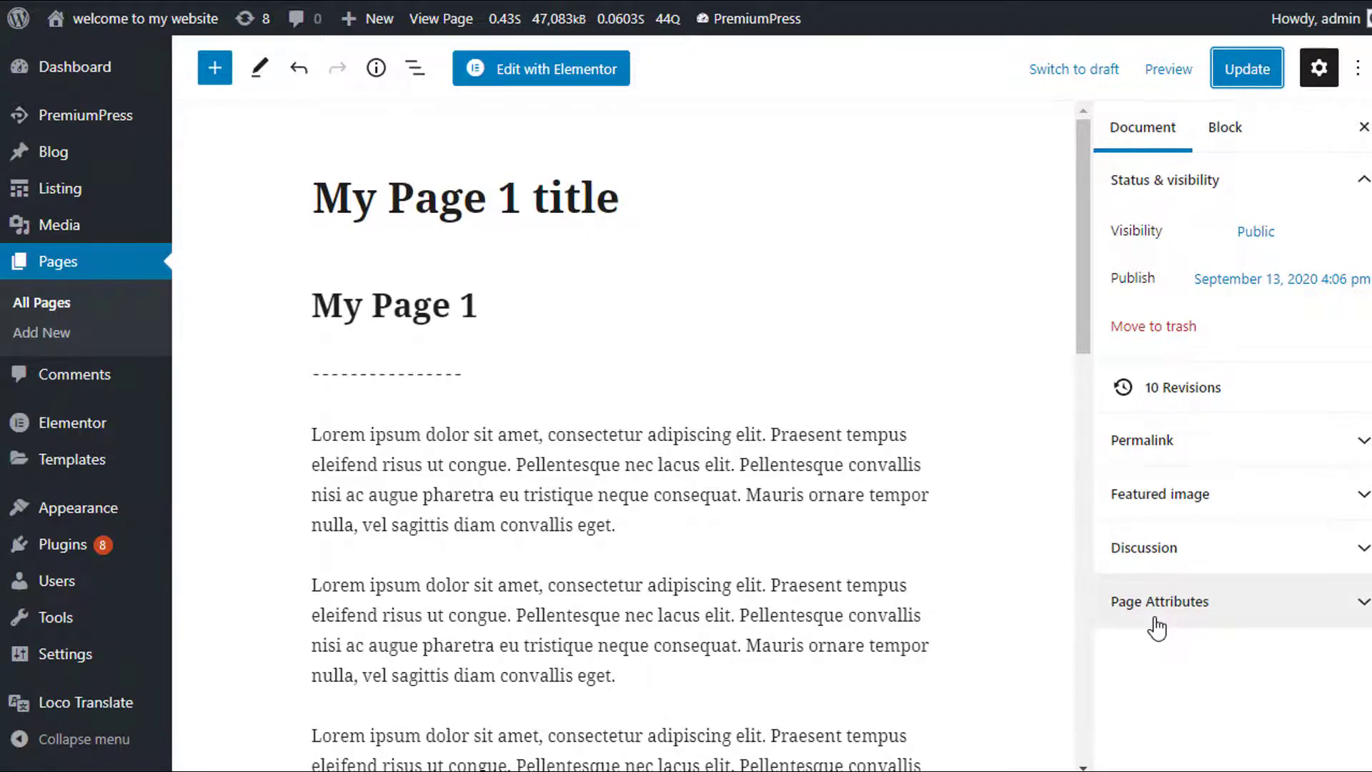
Choose the [BLANK PAGE - SIDEBAR RIGHT] template in the page attributes of My Page 1 and update the page.
left_click(1363, 605)
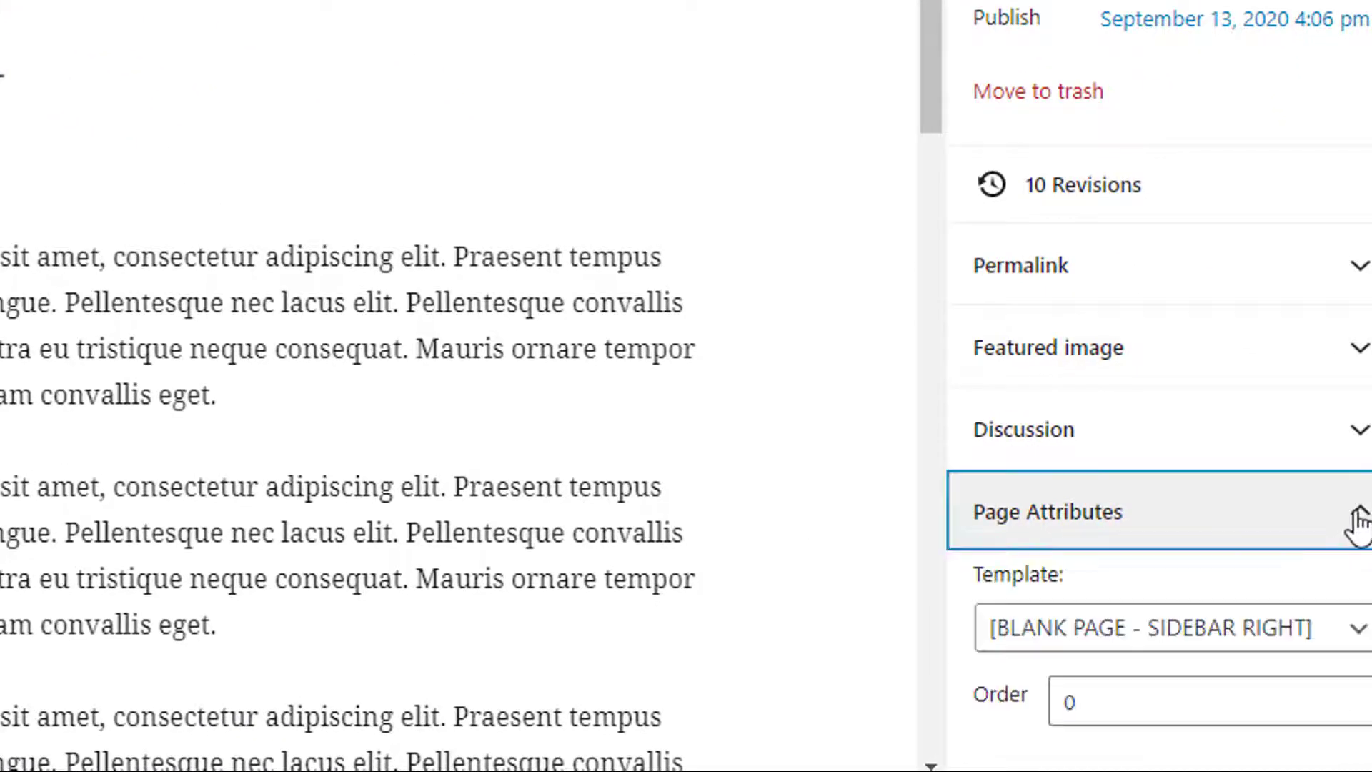
scroll(1194, 401, "down", 1)
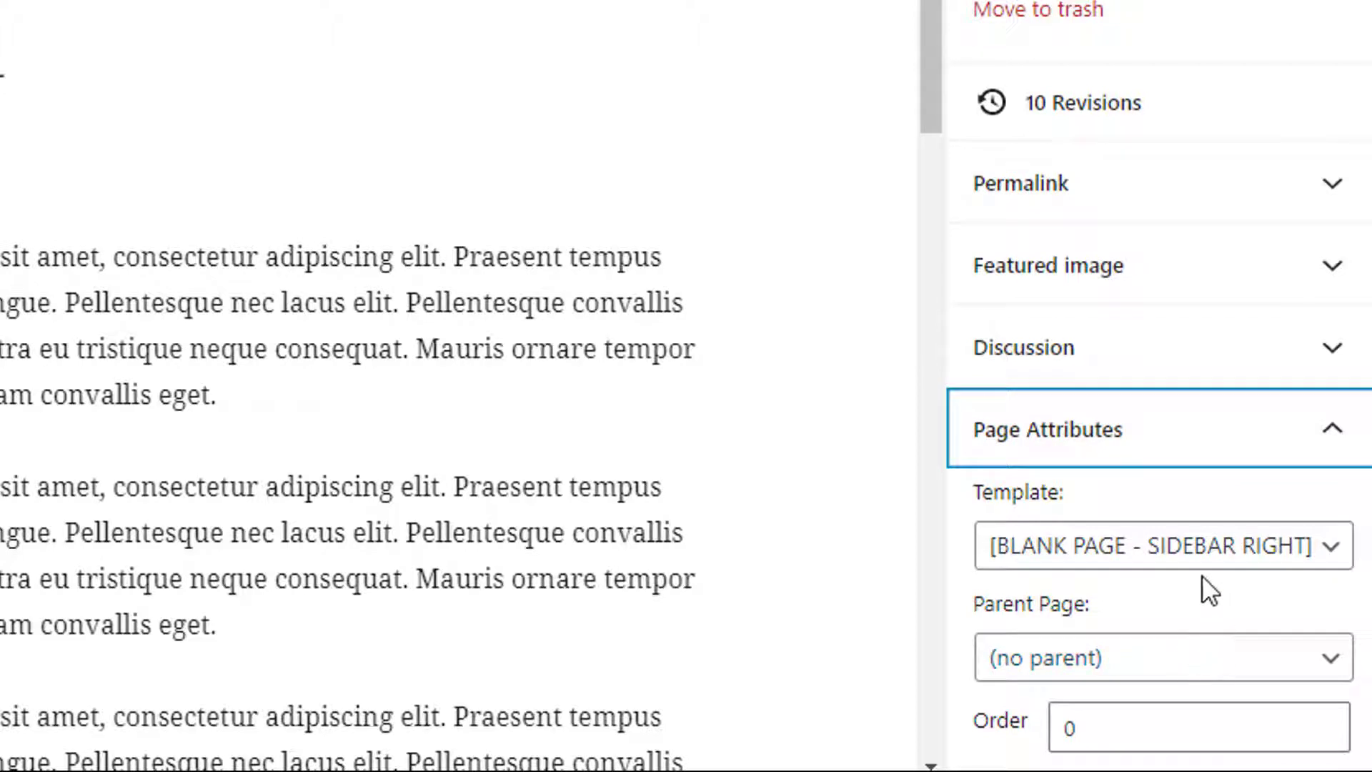
left_click(1115, 572)
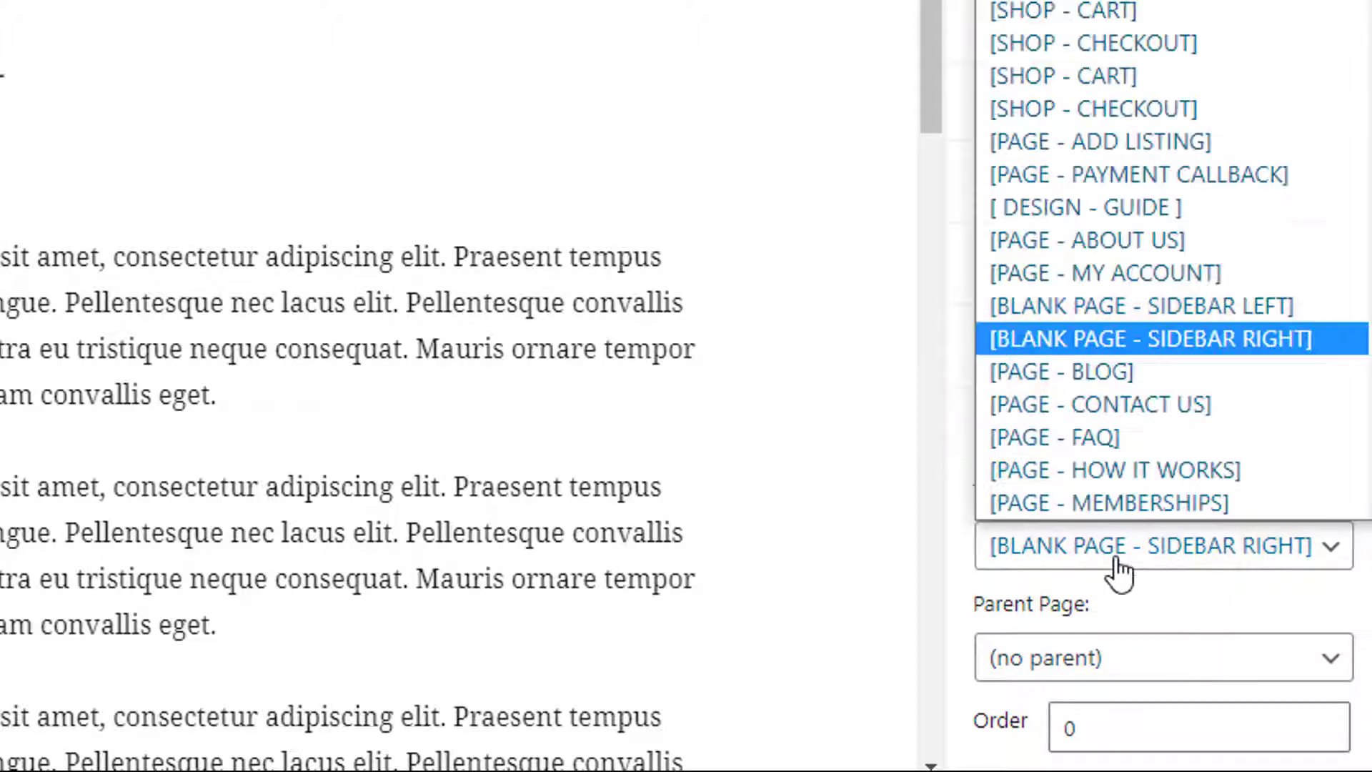
scroll(1155, 286, "down", 2)
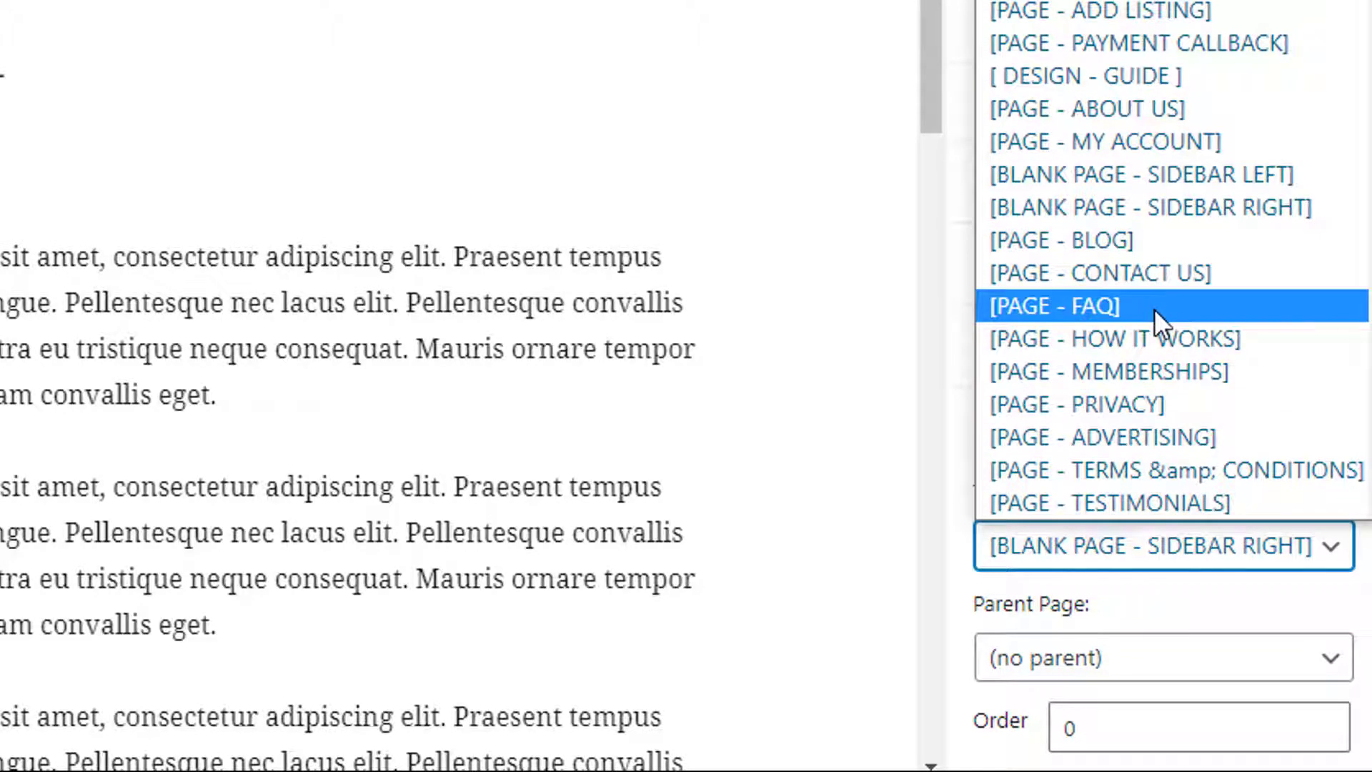
scroll(1158, 329, "up", 2)
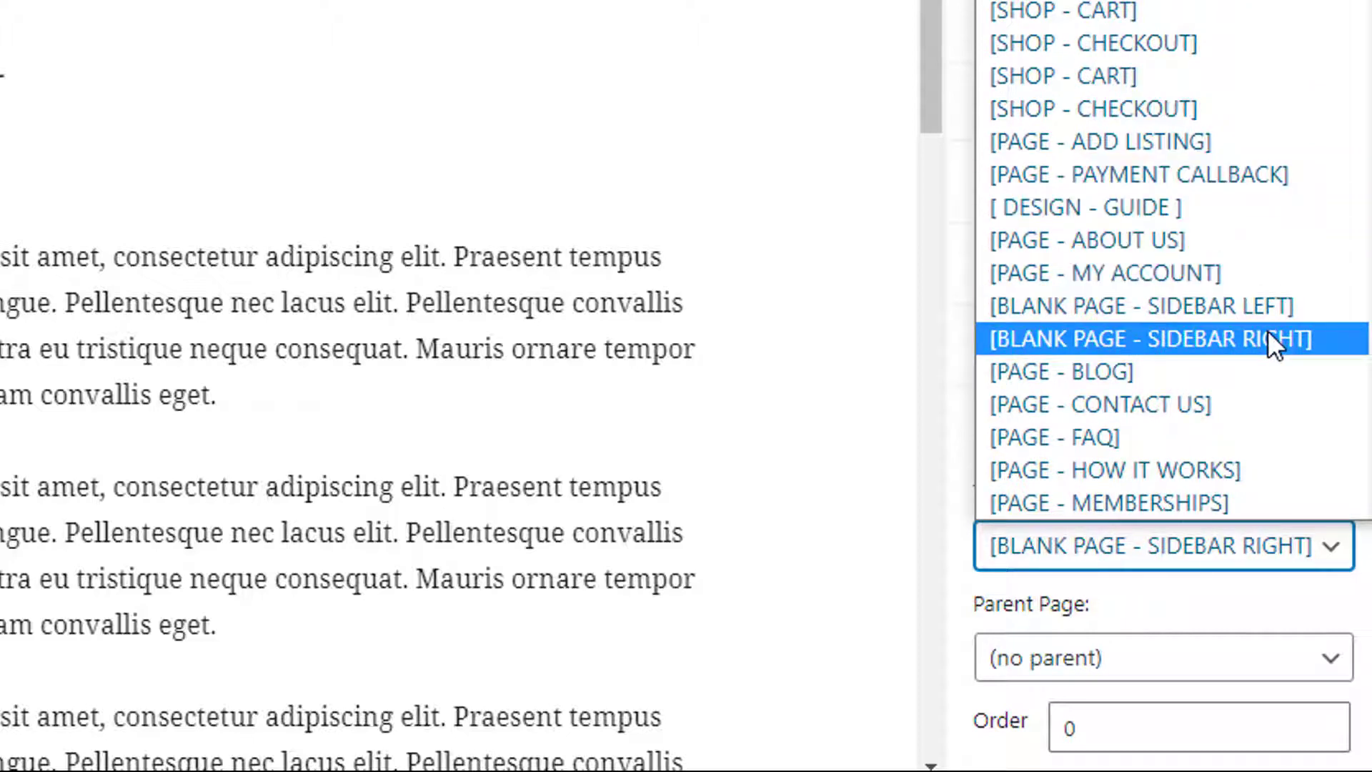
left_click(1268, 336)
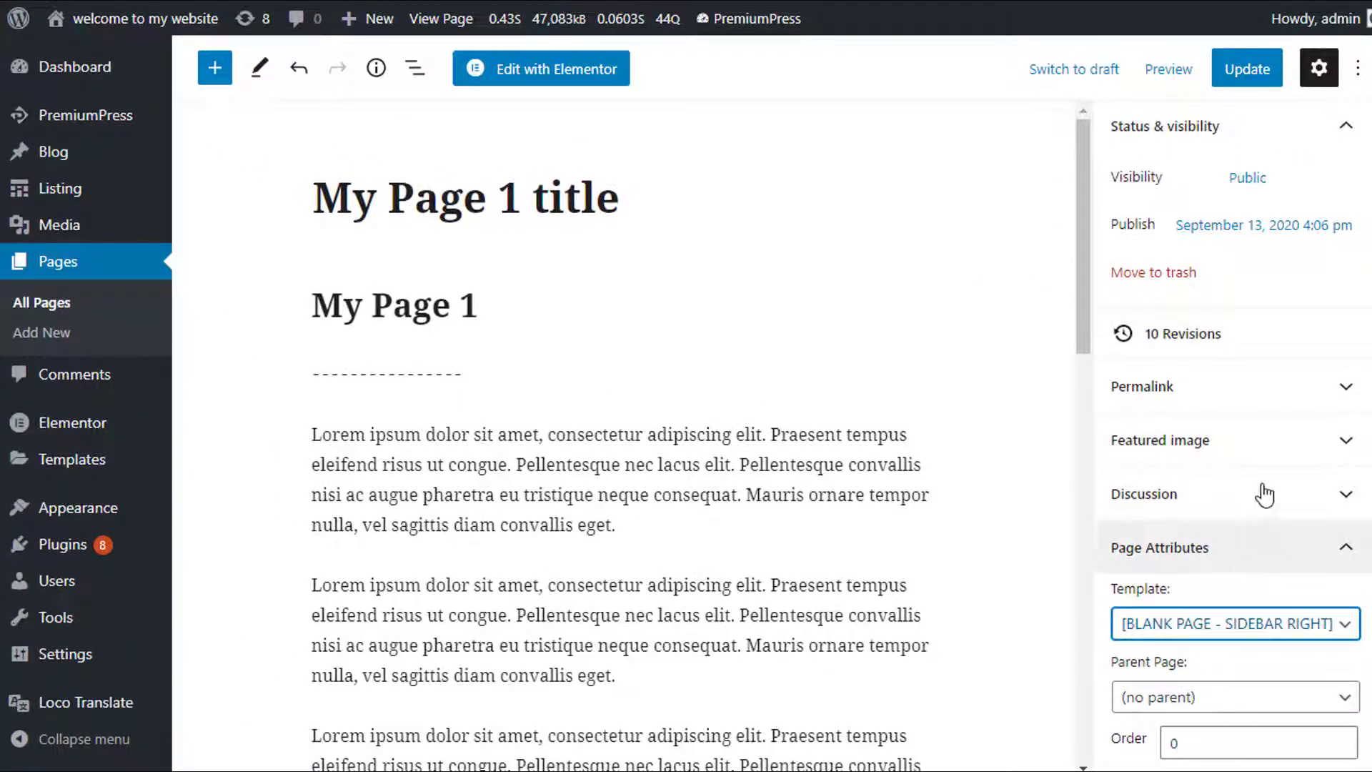
left_click(1246, 69)
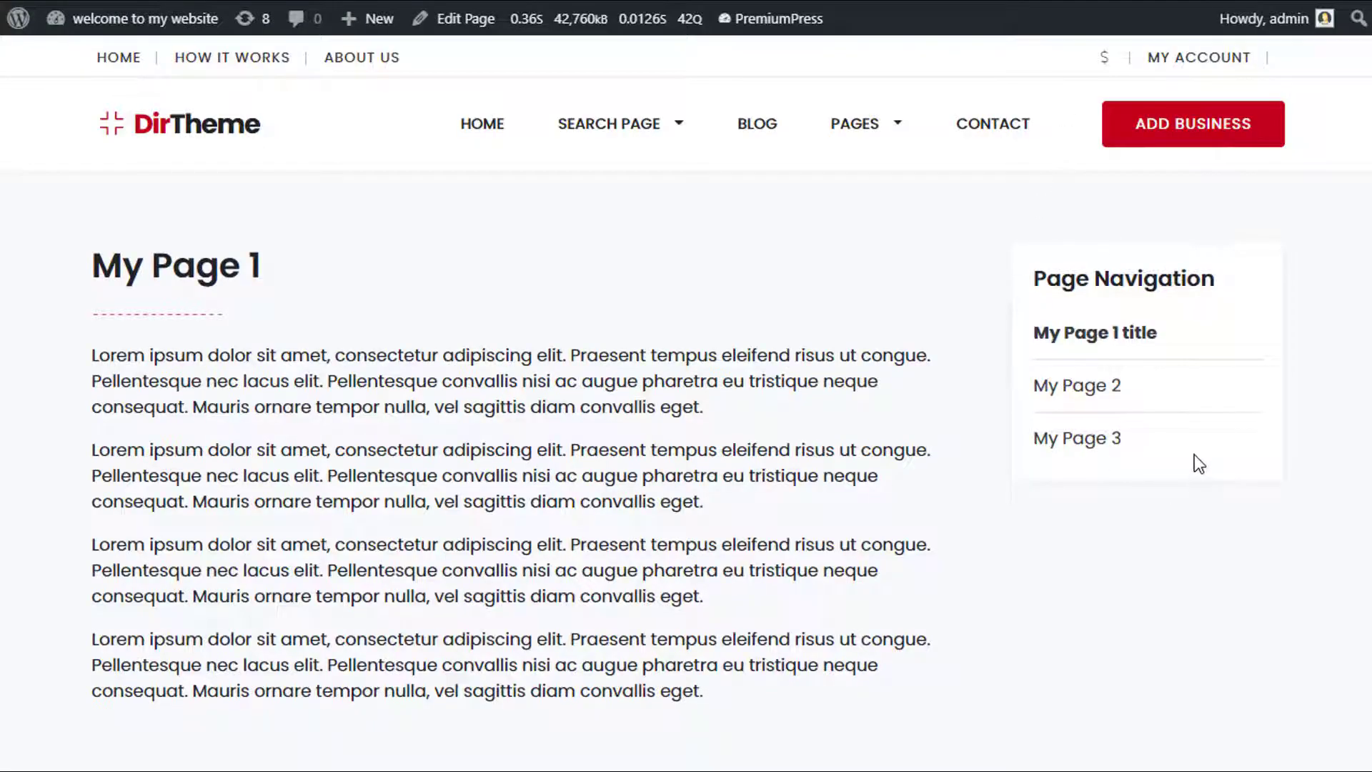
Set the template of My Page 2 to [BLANK PAGE - SIDEBAR LEFT] and update the page.
left_click(1088, 389)
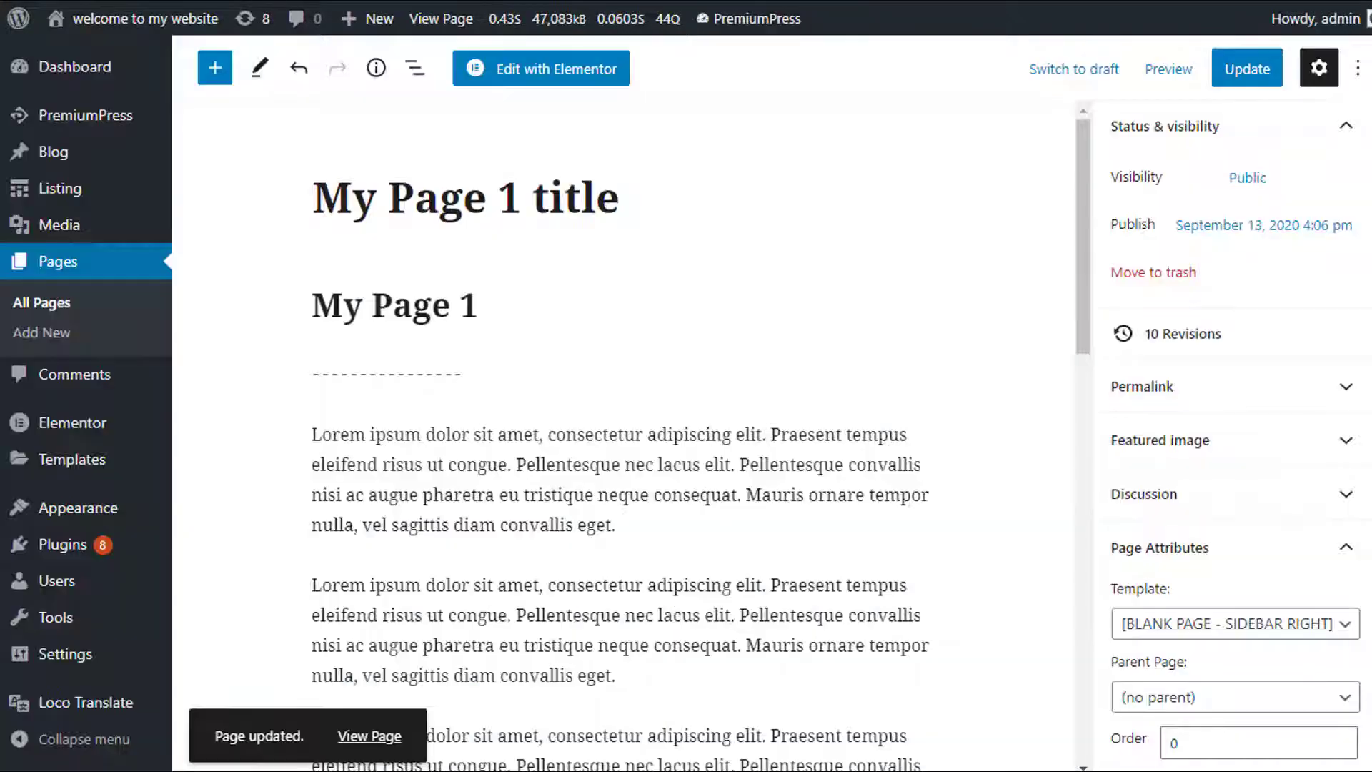
left_click(25, 309)
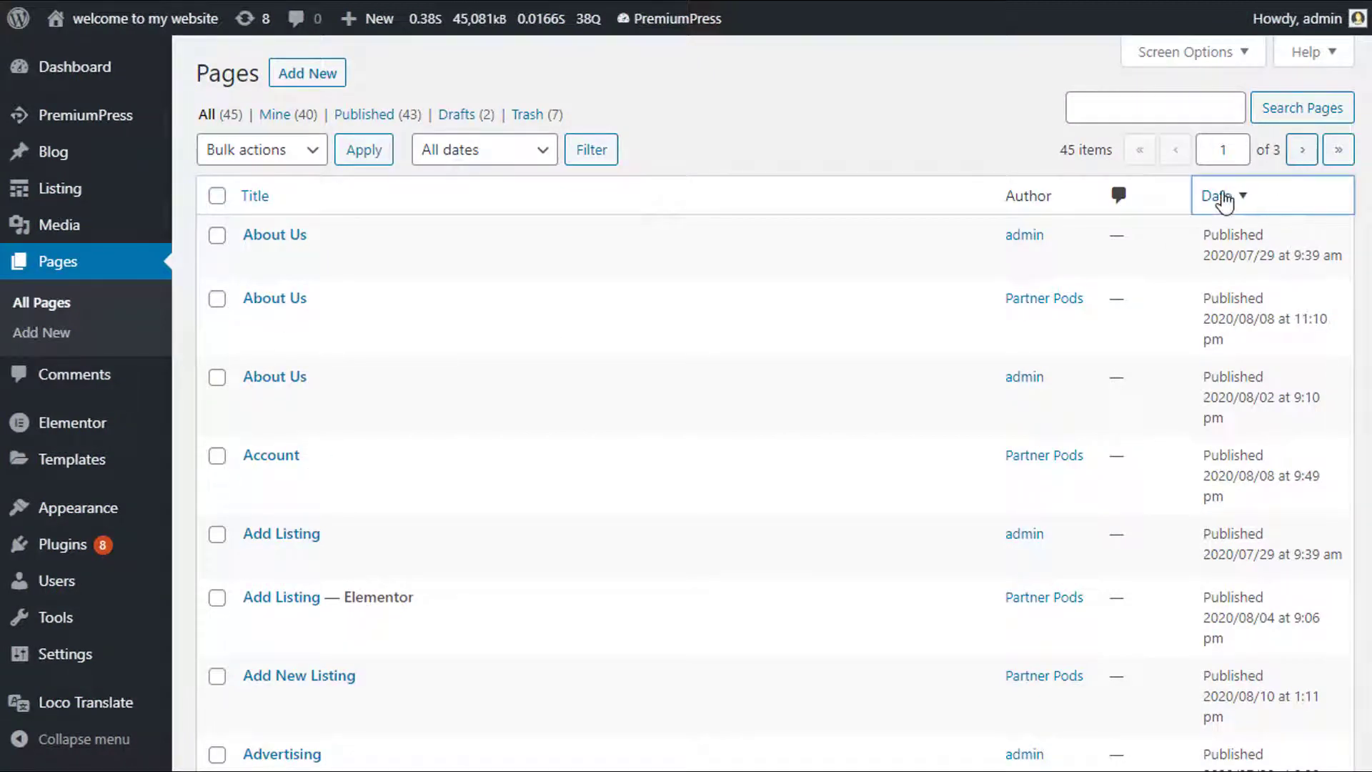
left_click(1224, 197)
left_click(255, 341)
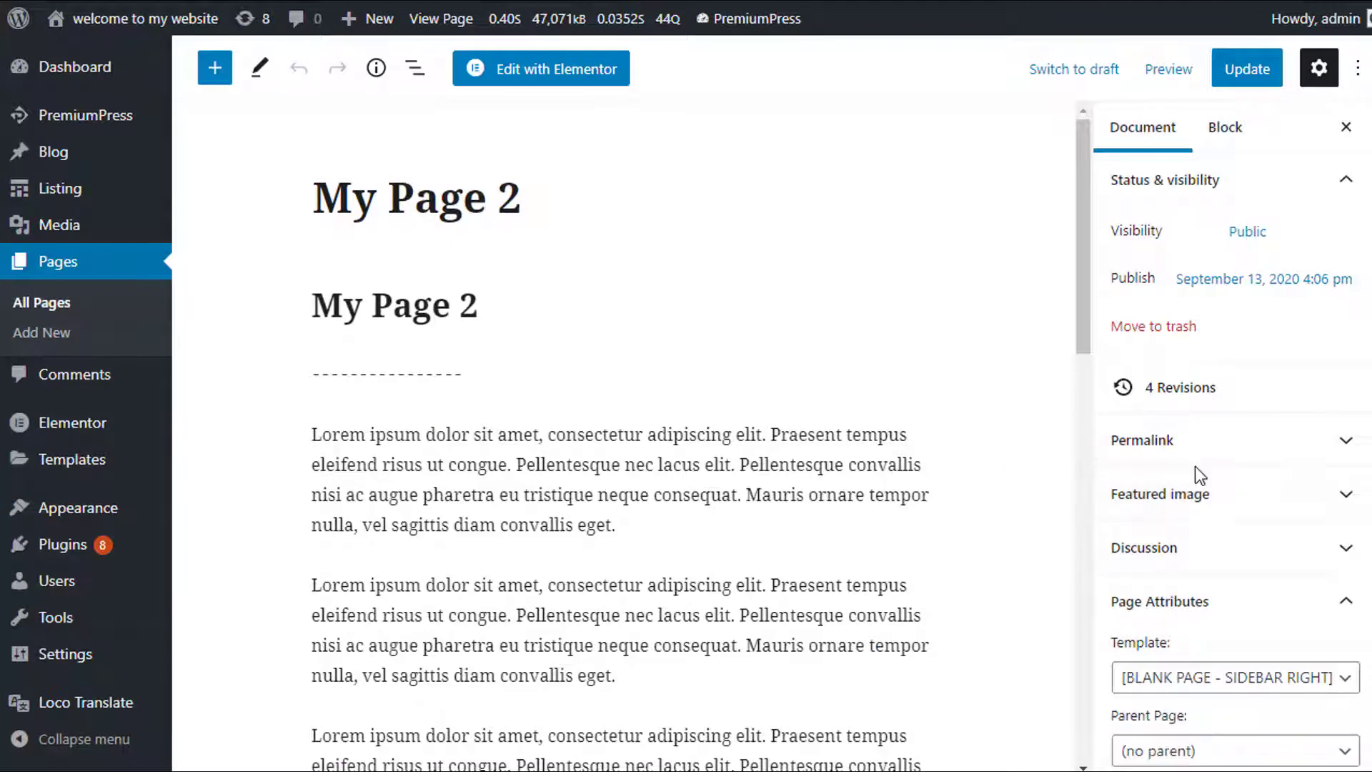
left_click(1295, 628)
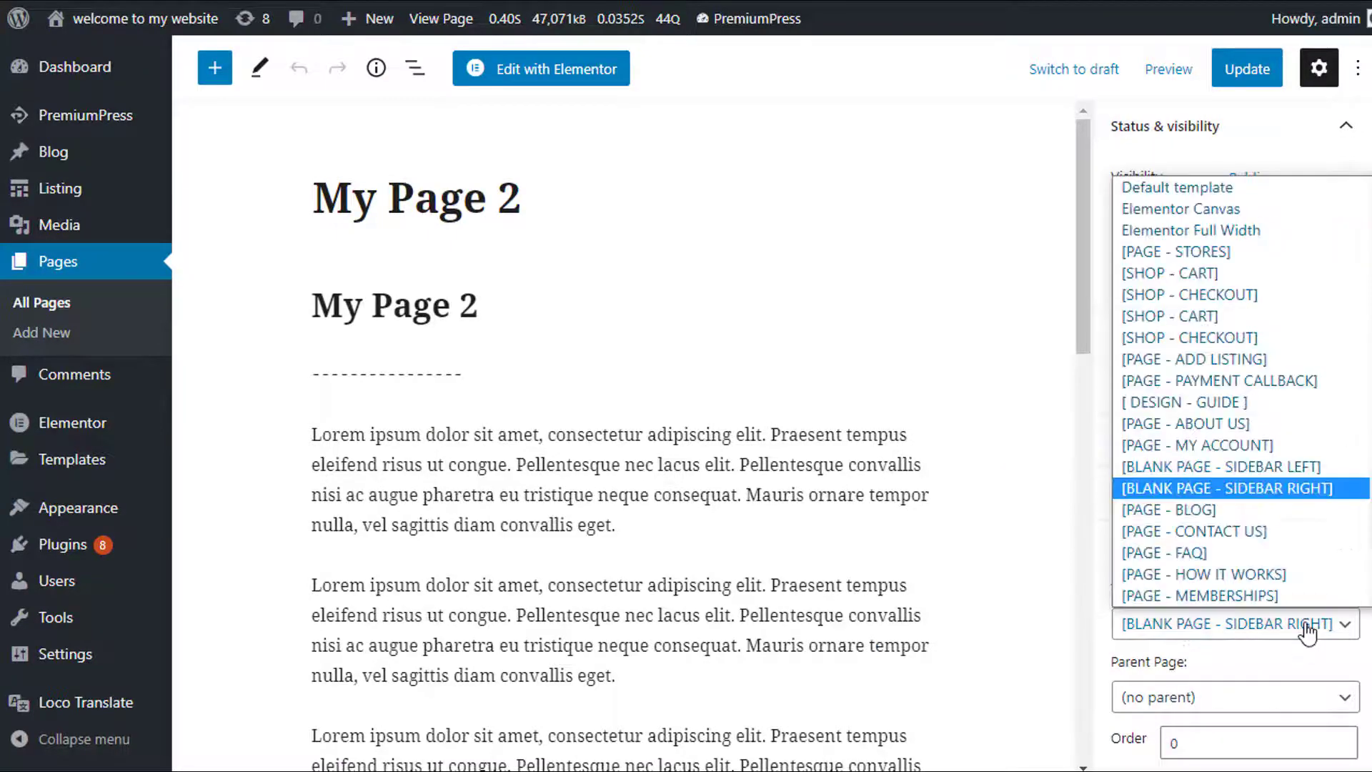
left_click(1290, 472)
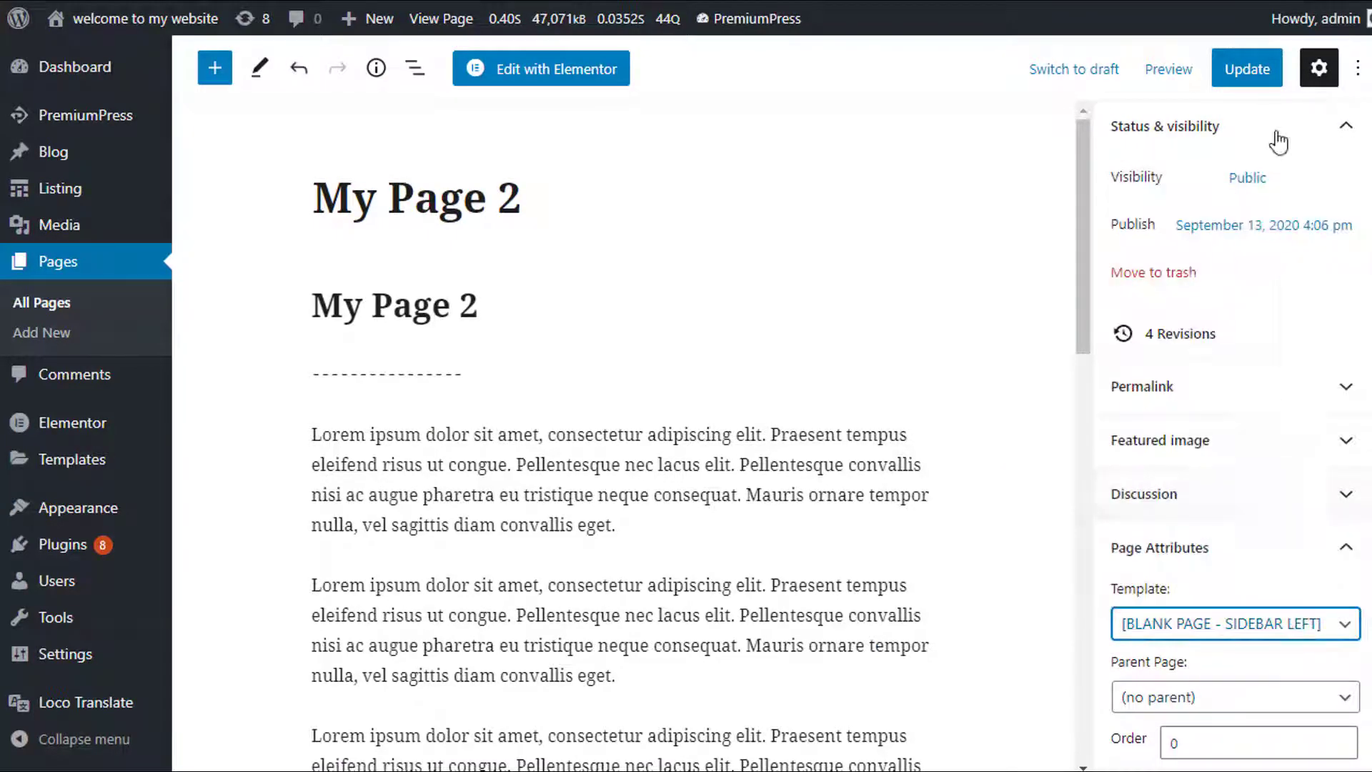
left_click(1245, 77)
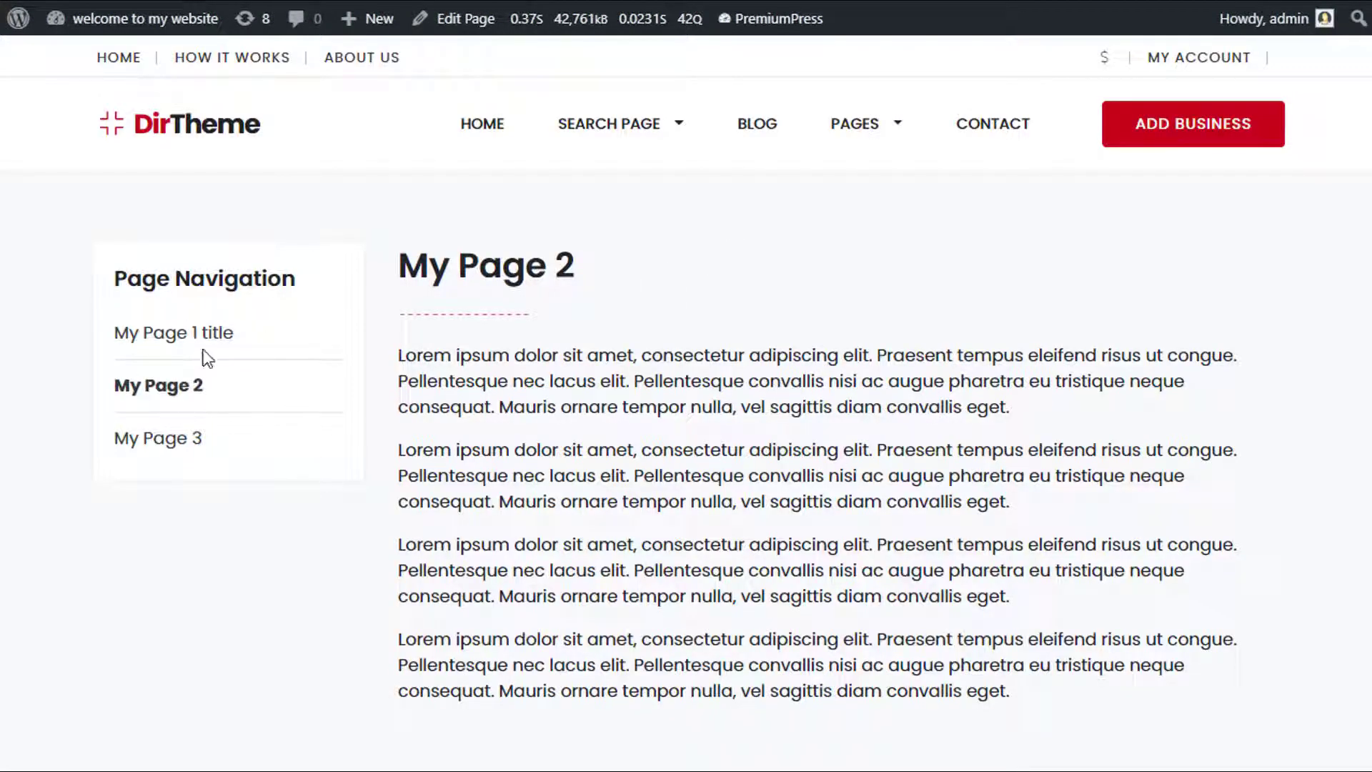
Visit My Page 1, My Page 2 and My Page 3 on the website to compare their sidebar placement.
left_click(159, 336)
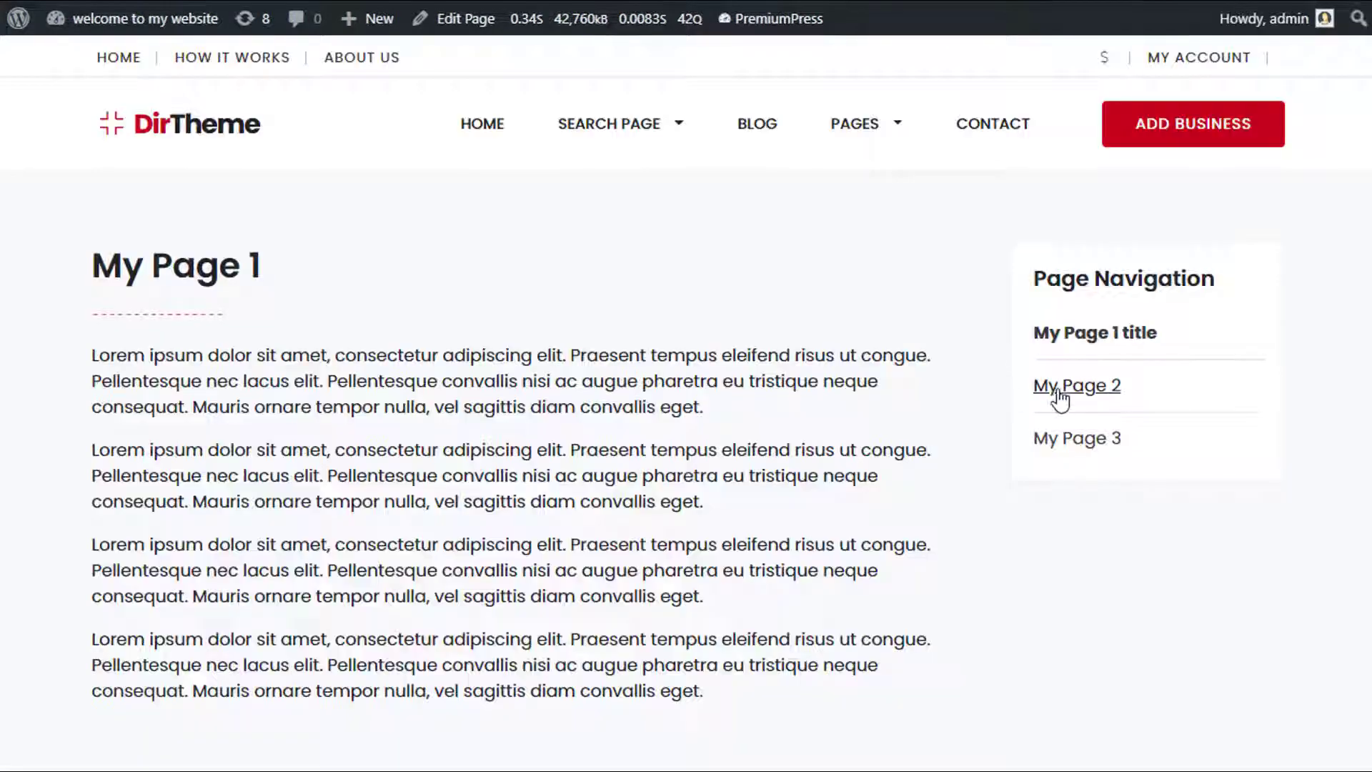
left_click(1060, 389)
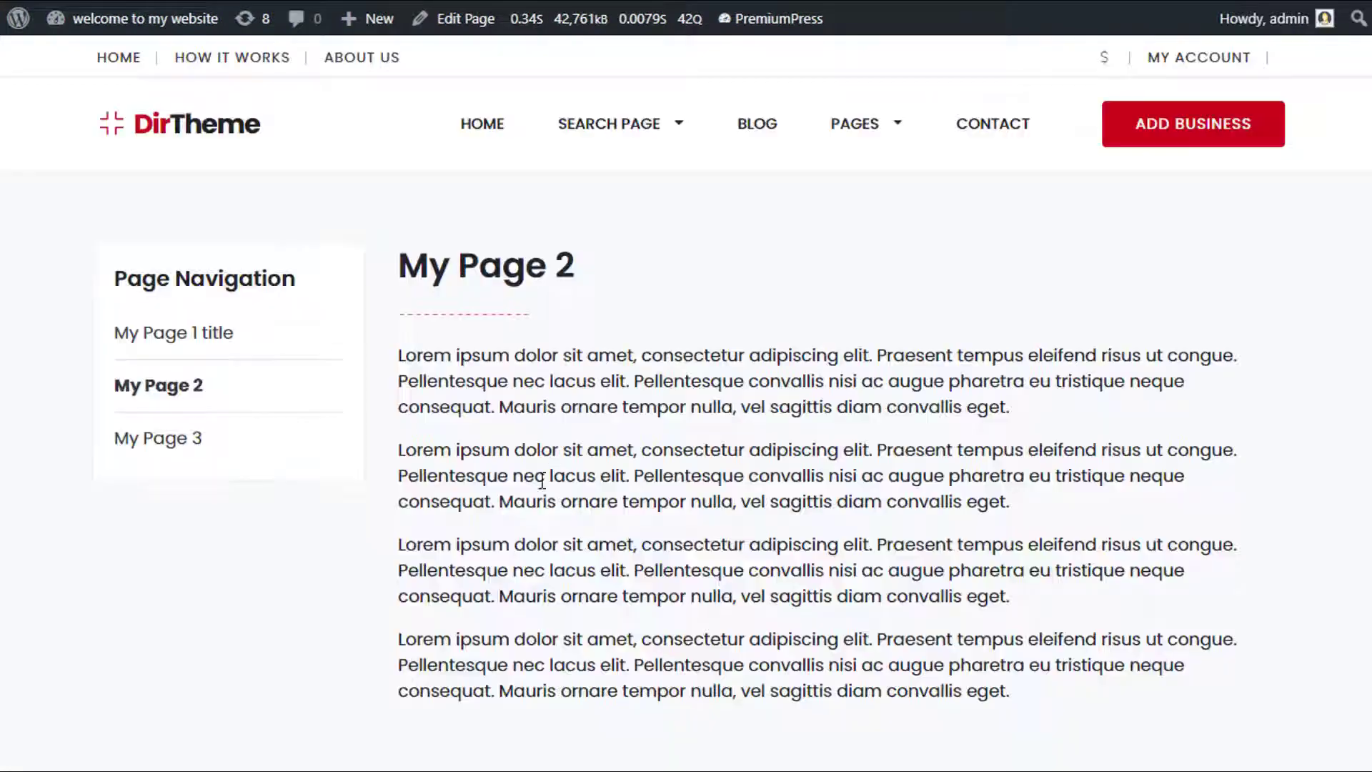
left_click(179, 440)
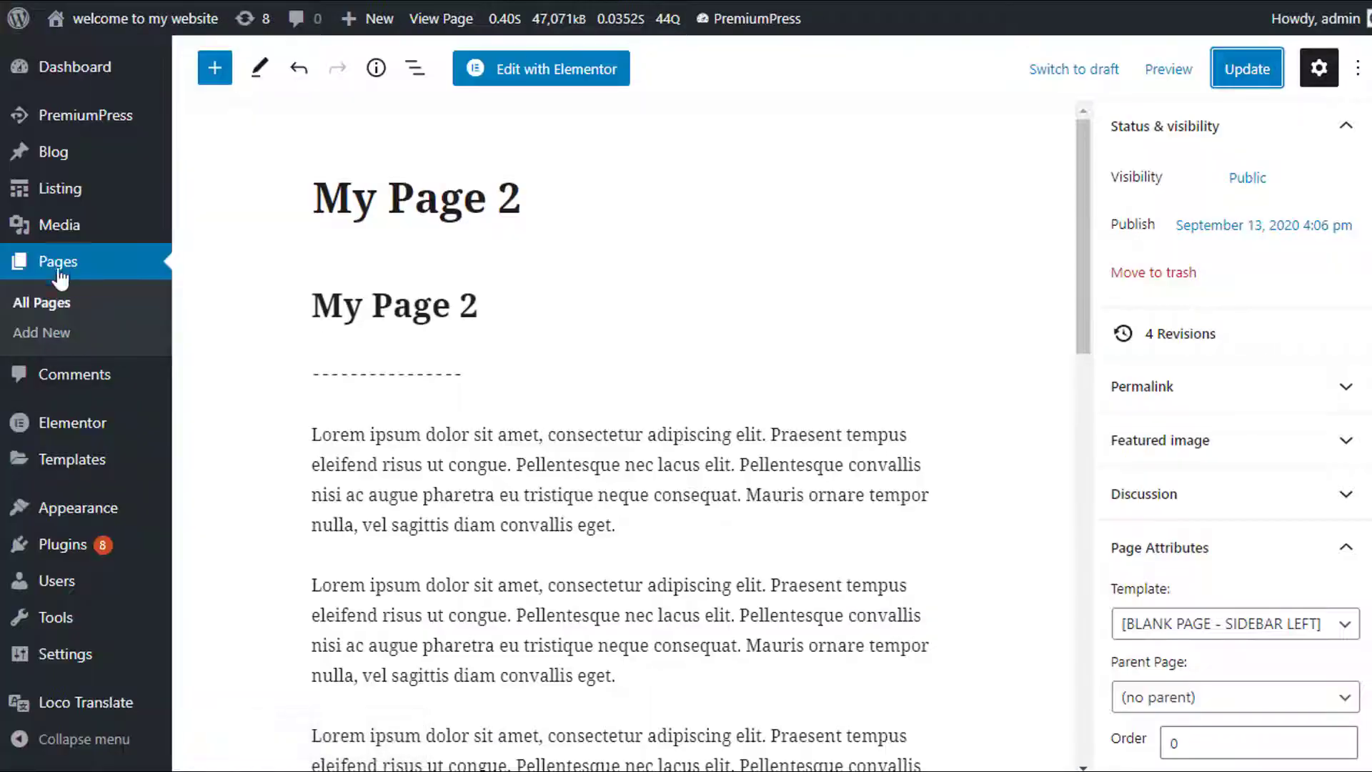
Create a new page titled "page 4" with the paragraph text "asdsadasdad".
left_click(59, 262)
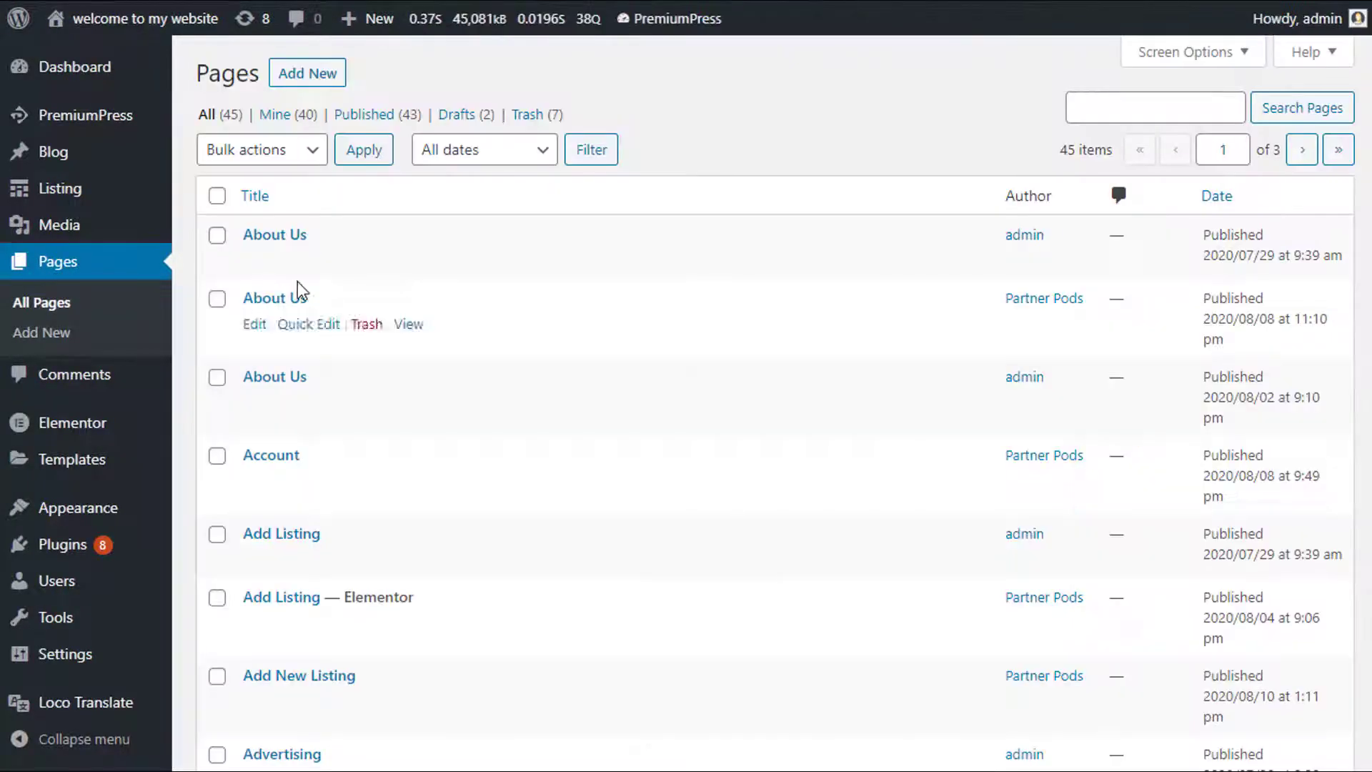
left_click(312, 82)
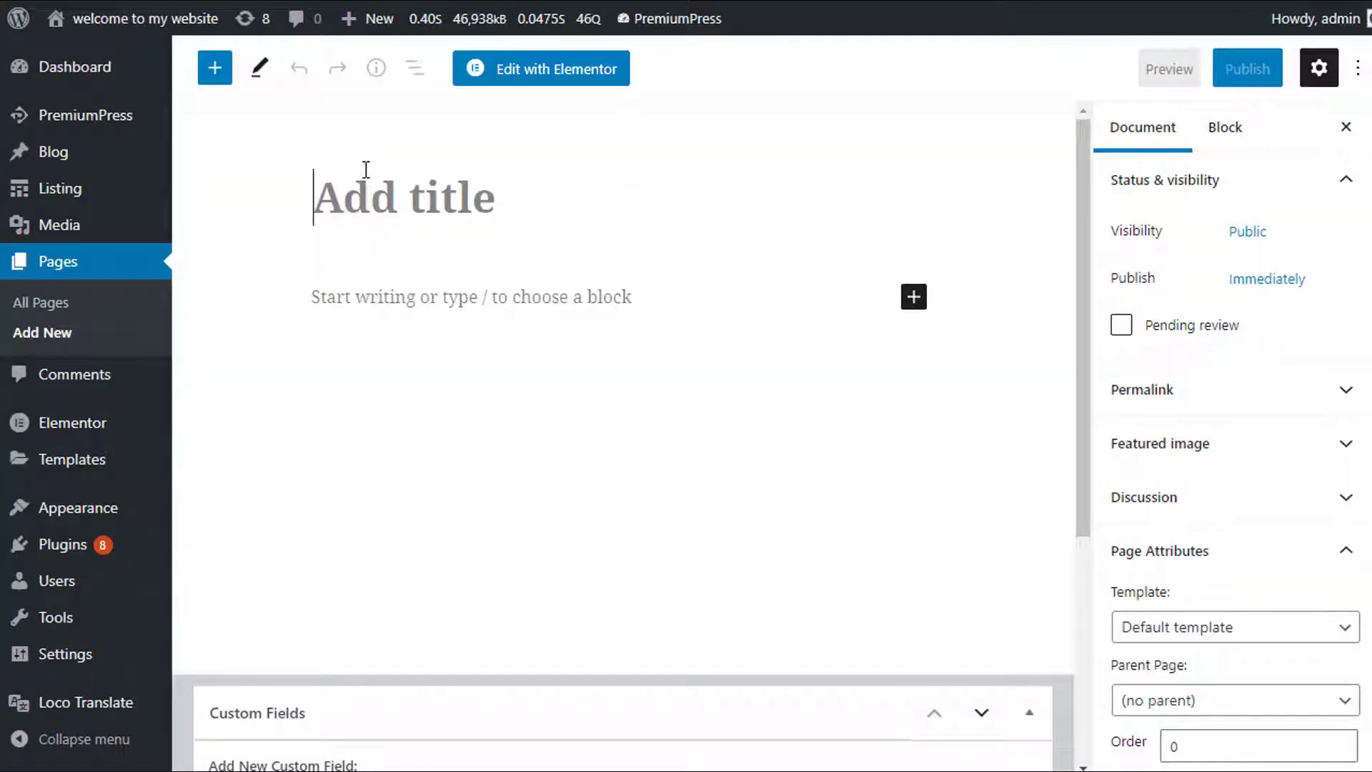
type("page 4")
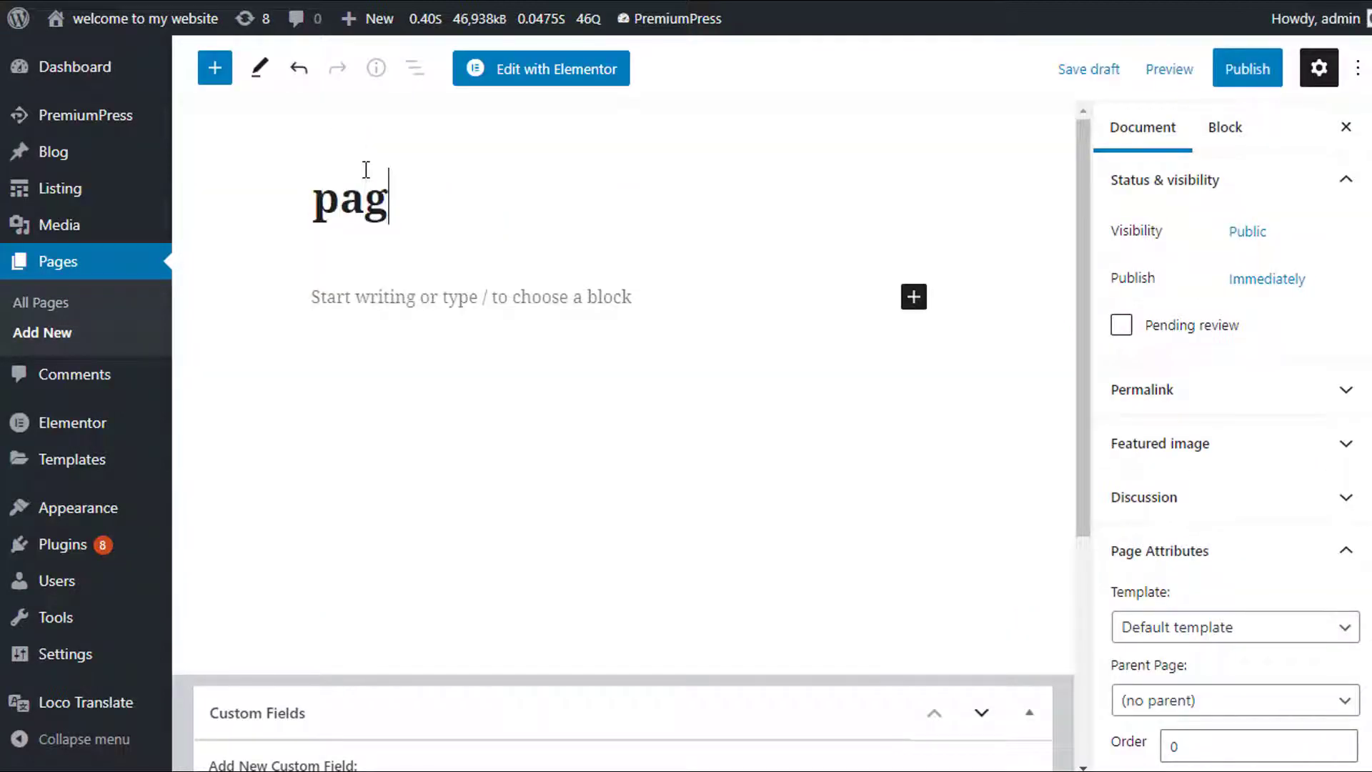
left_click(337, 292)
type("asdsadasdad")
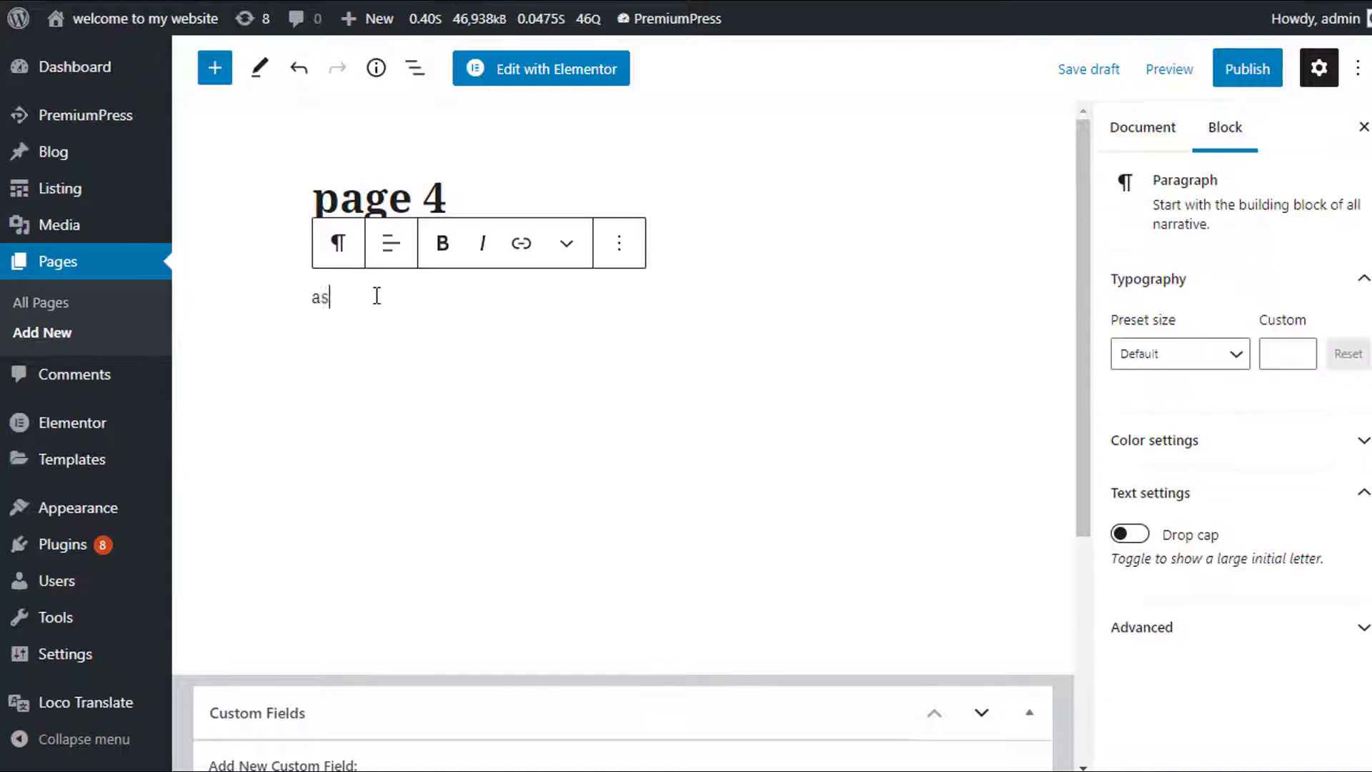
Publish page 4 and view it on the website.
left_click(1240, 77)
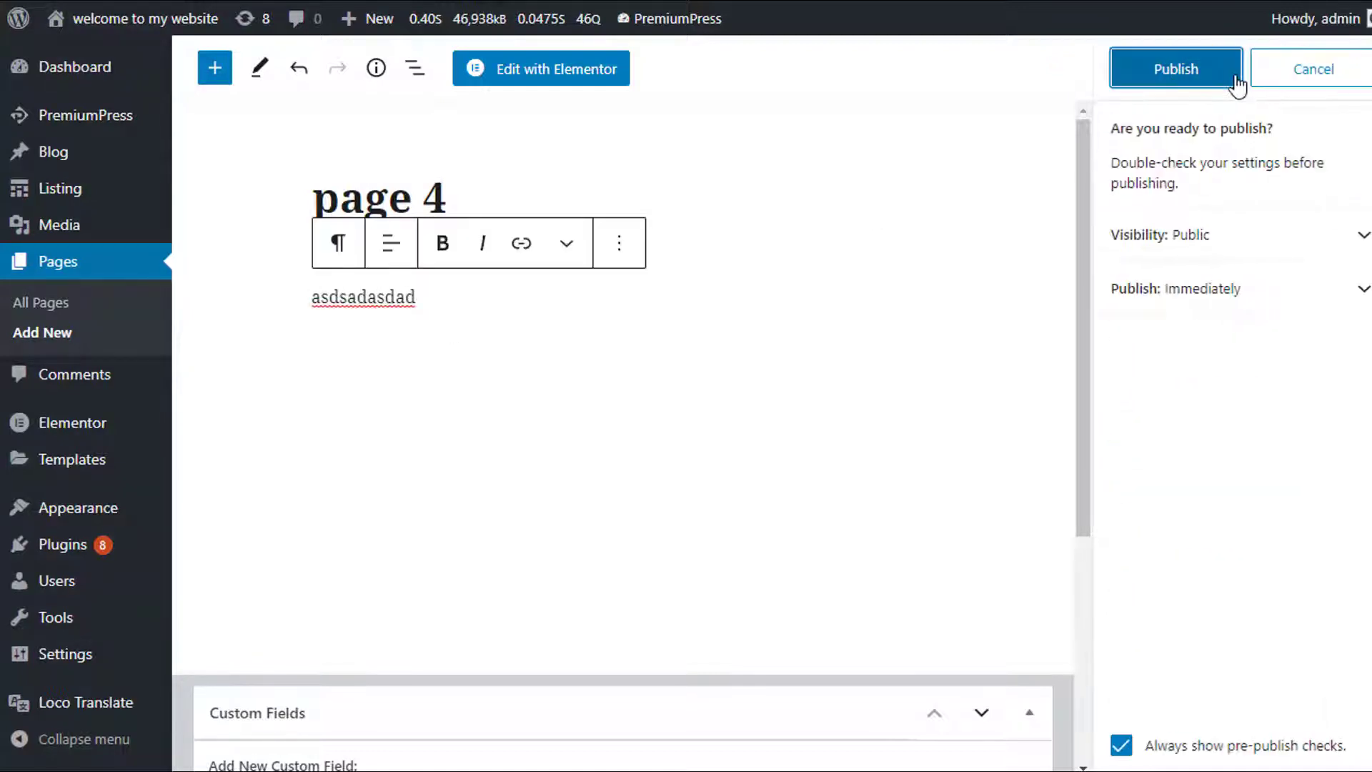
left_click(1232, 80)
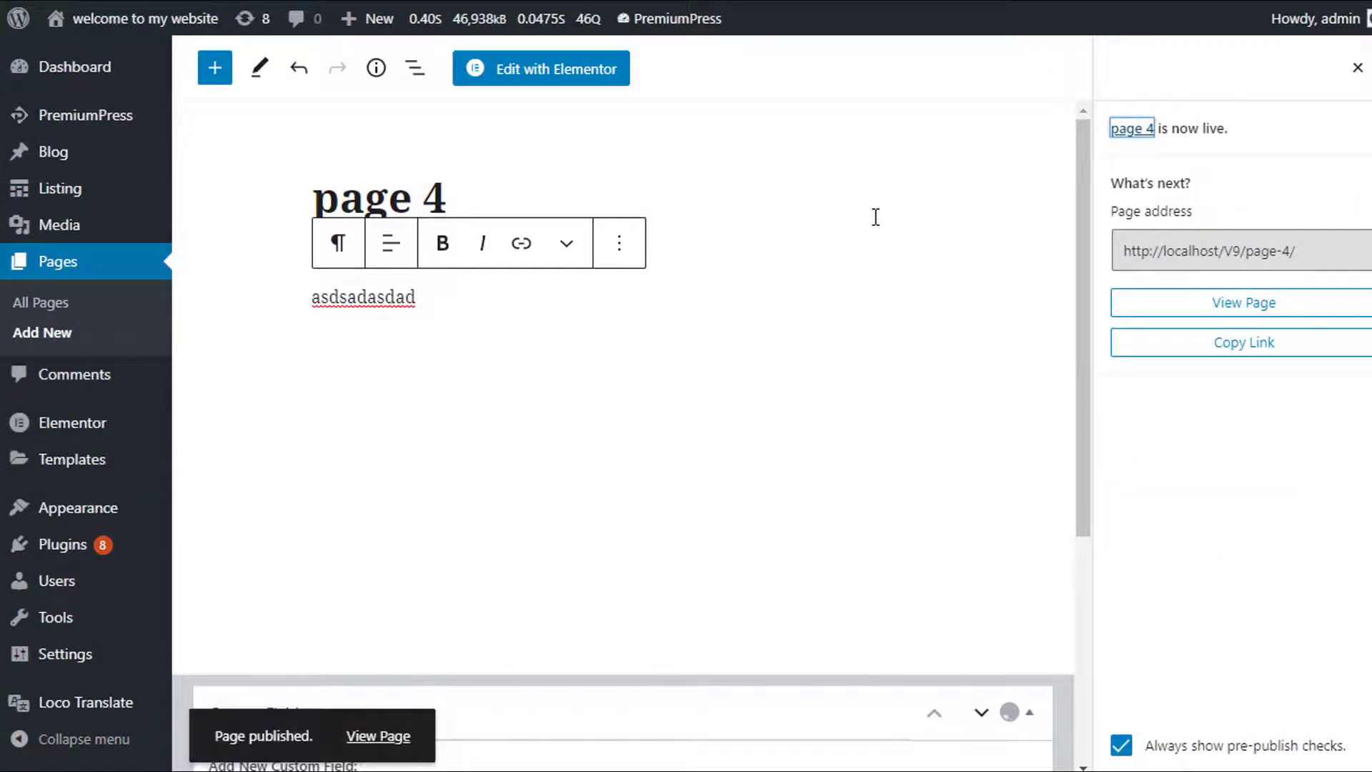
left_click(394, 736)
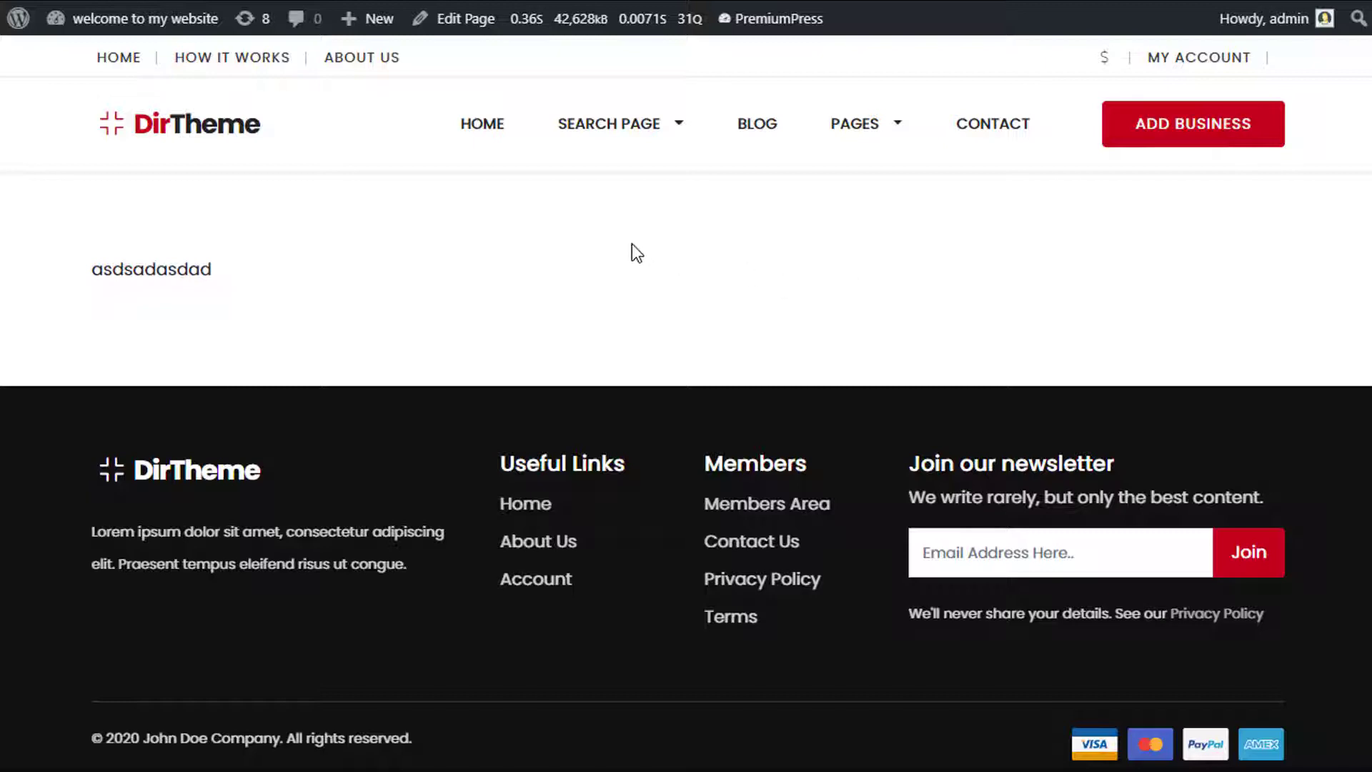
Set the template of page 4 to [BLANK PAGE - SIDEBAR RIGHT], update the page and view it on the website.
left_click(468, 28)
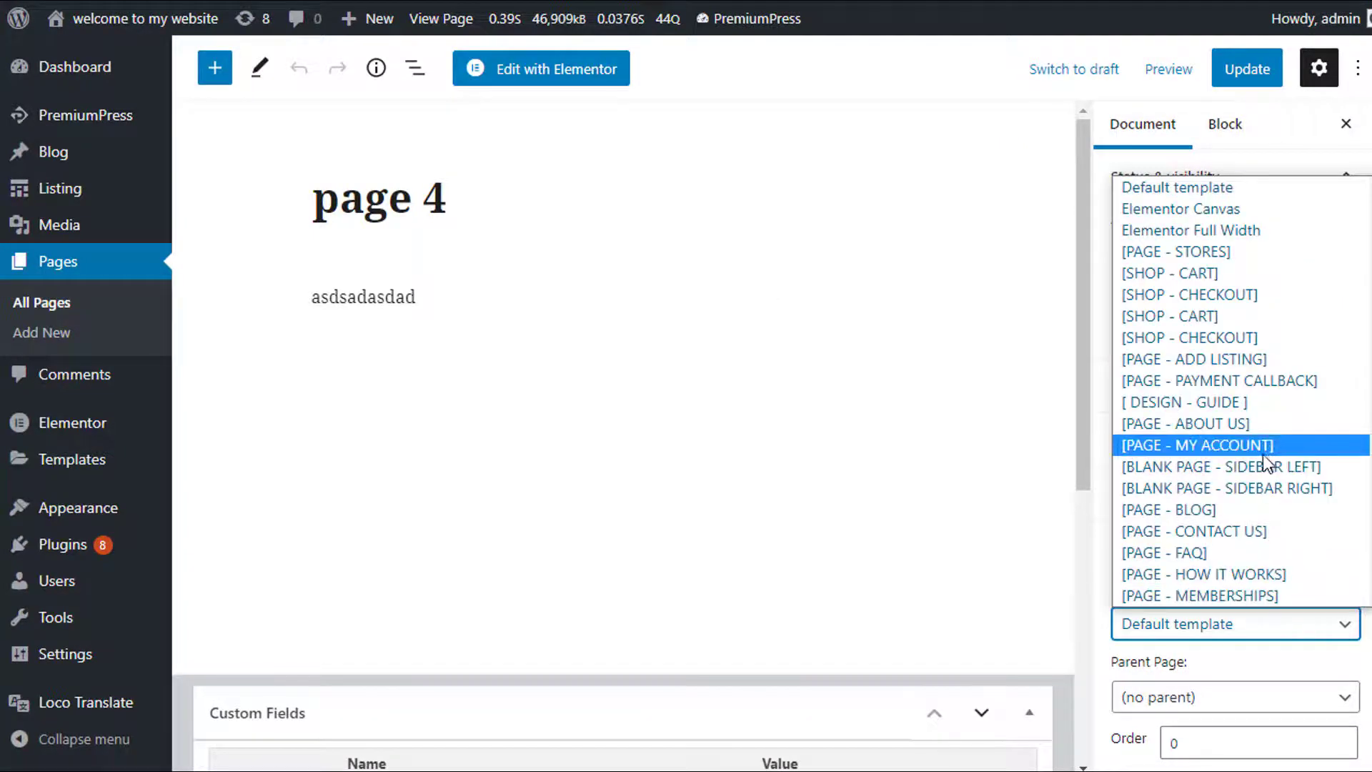
left_click(1308, 489)
left_click(1243, 82)
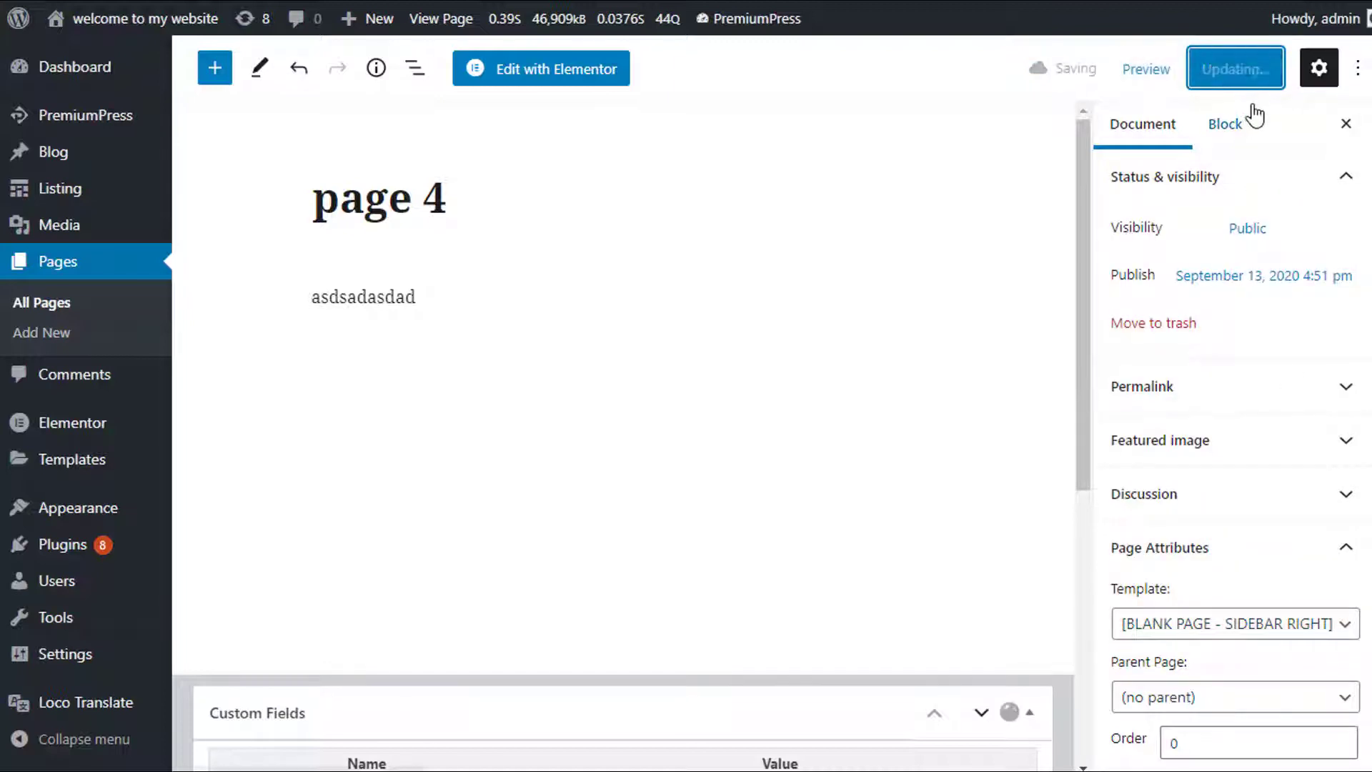
left_click(381, 734)
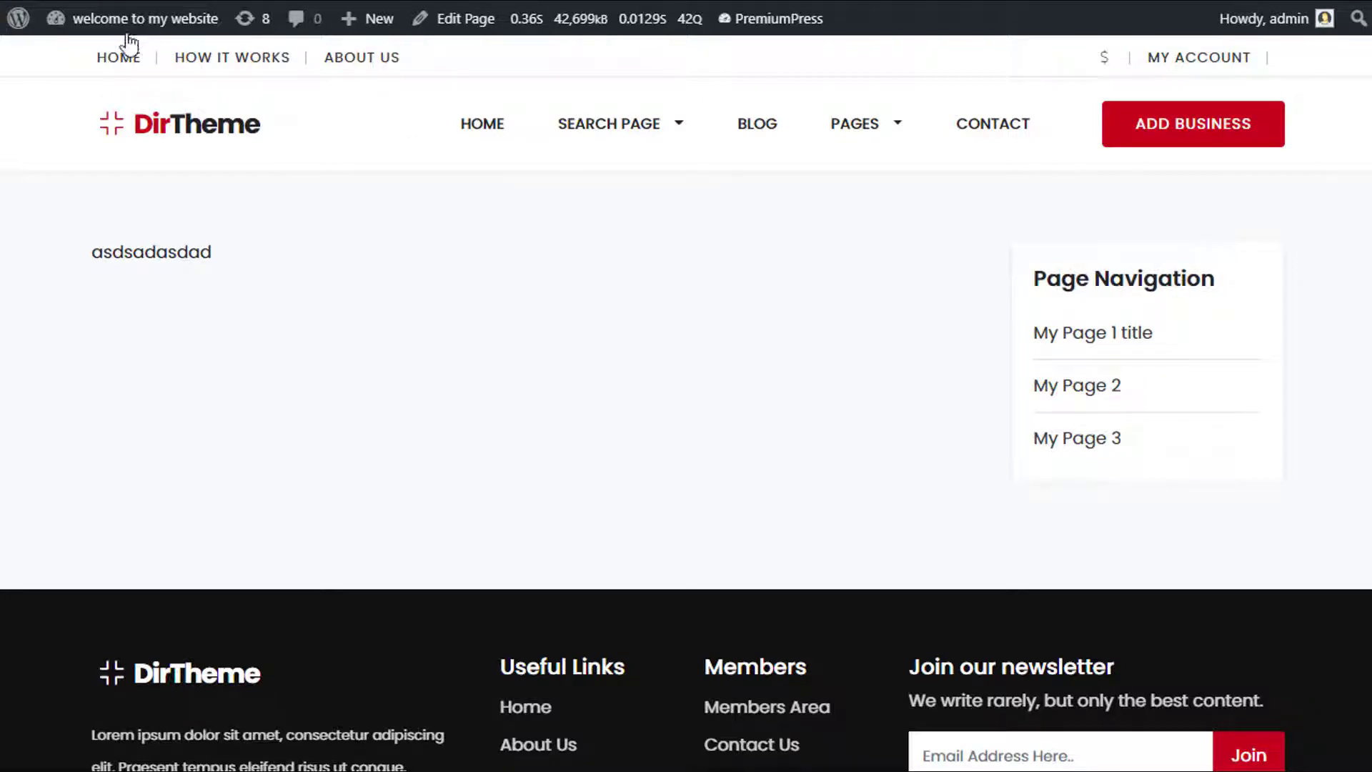
Go to the dashboard's menu editor and review the structure of the my page sidebar menu.
mouse_move(128, 18)
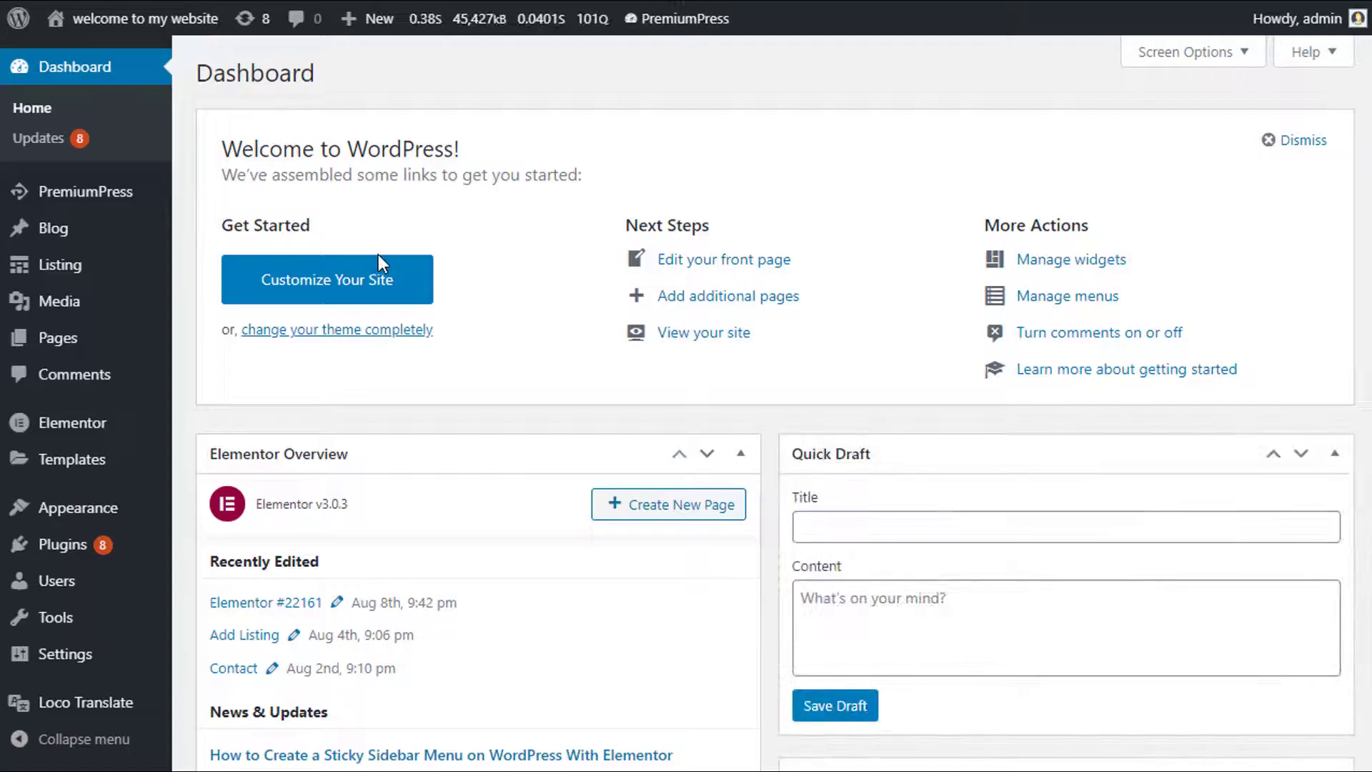
scroll(379, 254, "down", 1)
mouse_move(99, 515)
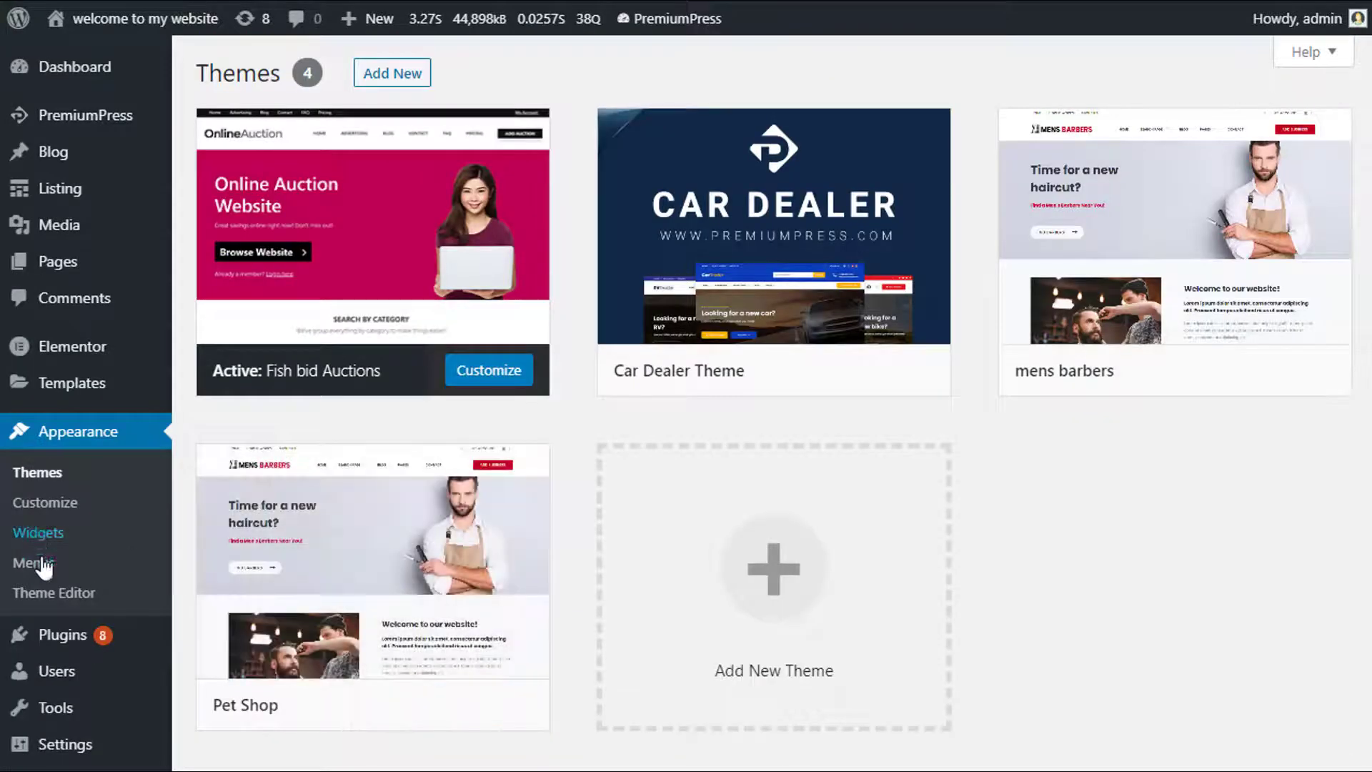
left_click(43, 564)
scroll(694, 304, "down", 1)
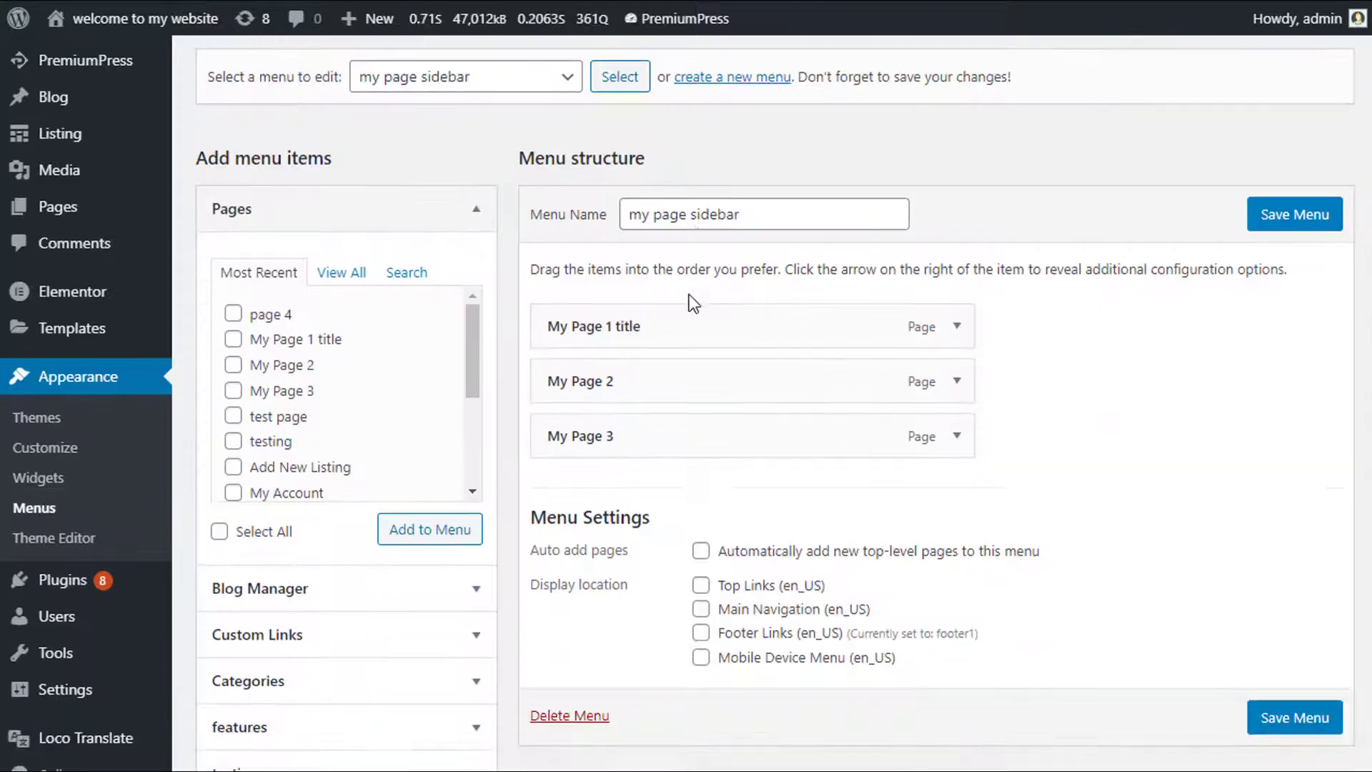
scroll(693, 304, "up", 2)
scroll(564, 290, "down", 2)
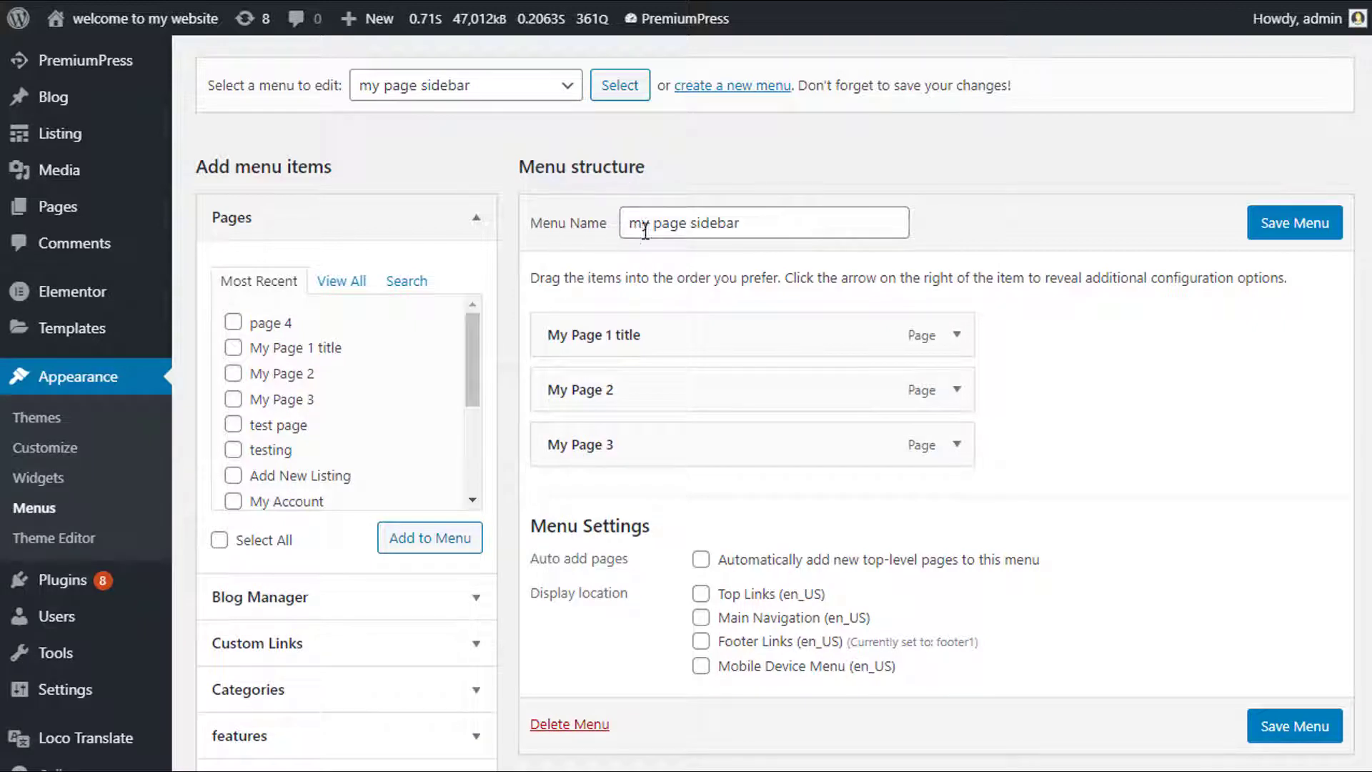
scroll(725, 287, "down", 2)
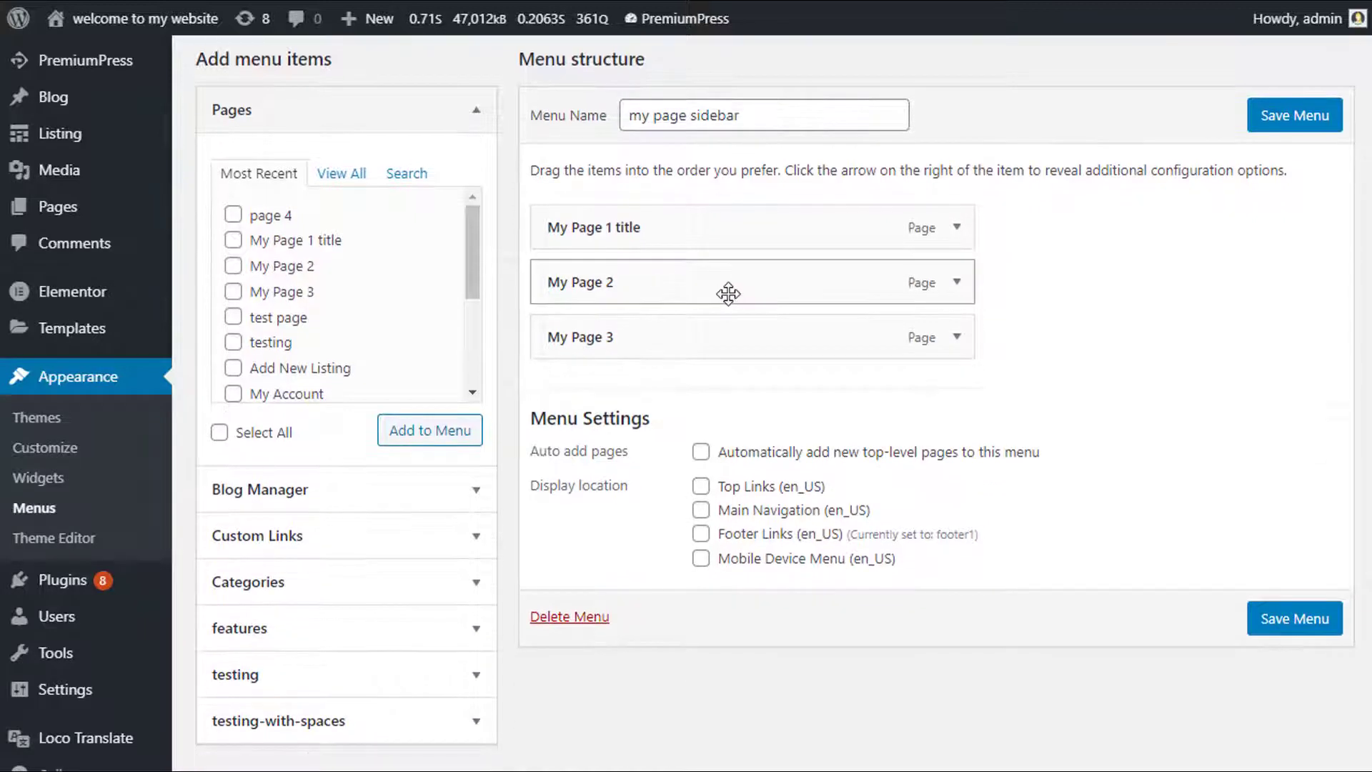
scroll(708, 257, "up", 2)
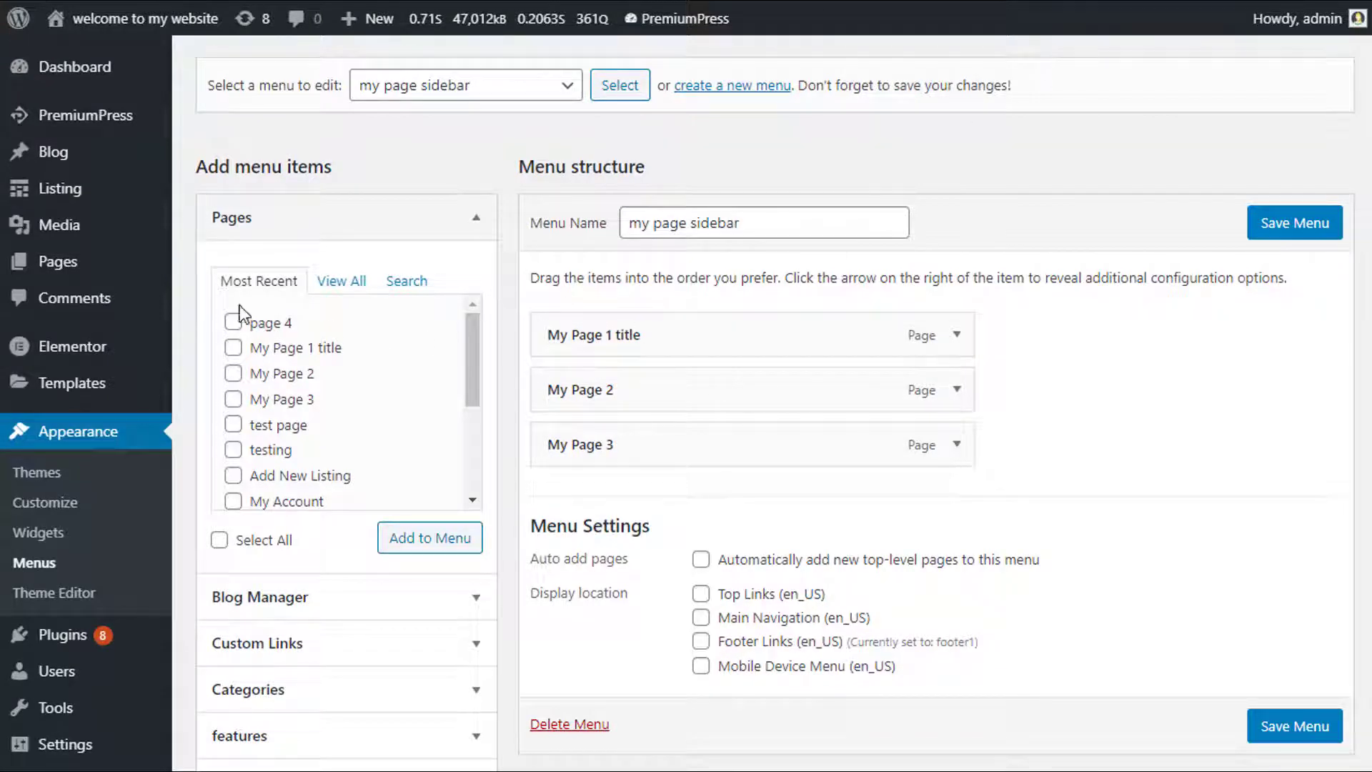
Add page 4 to the my page sidebar menu, save it and open page 4 from the website's reloaded Page Navigation.
left_click(232, 323)
left_click(400, 549)
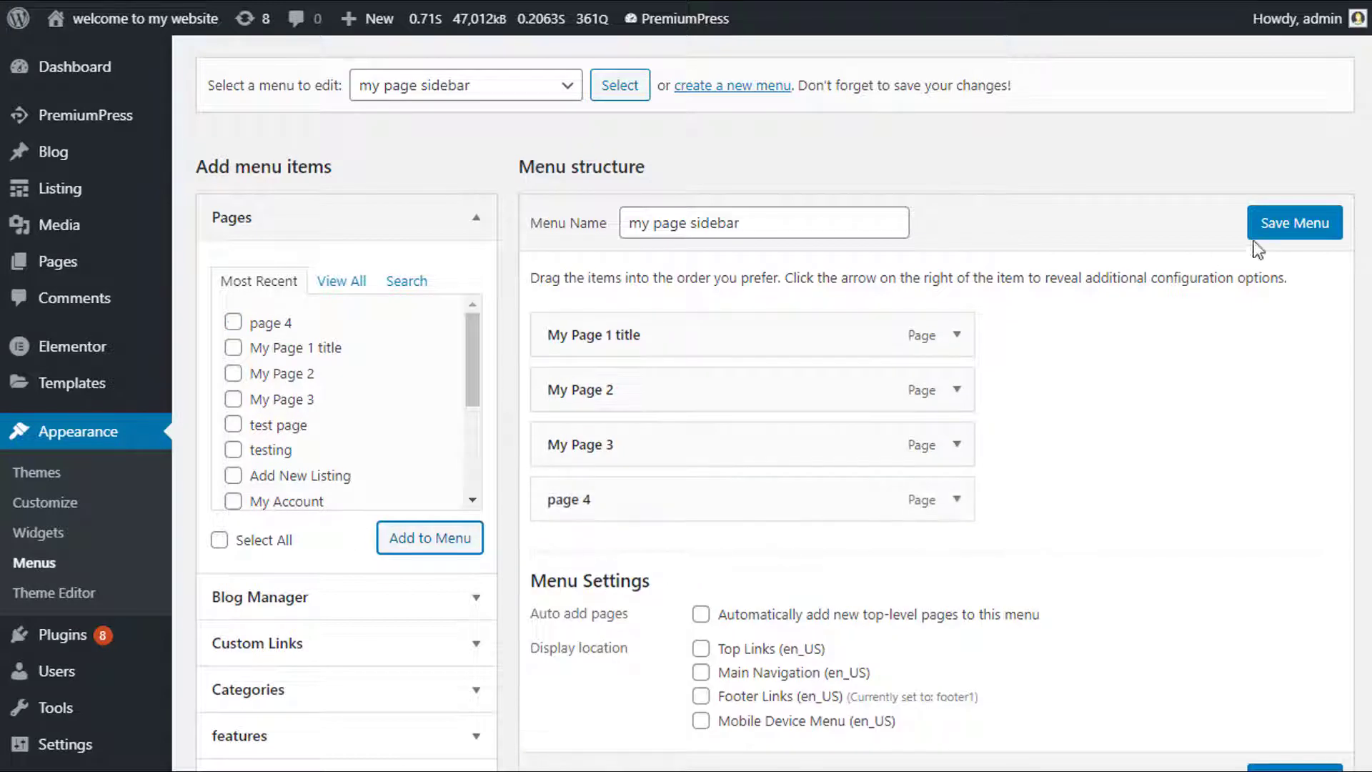
left_click(1275, 228)
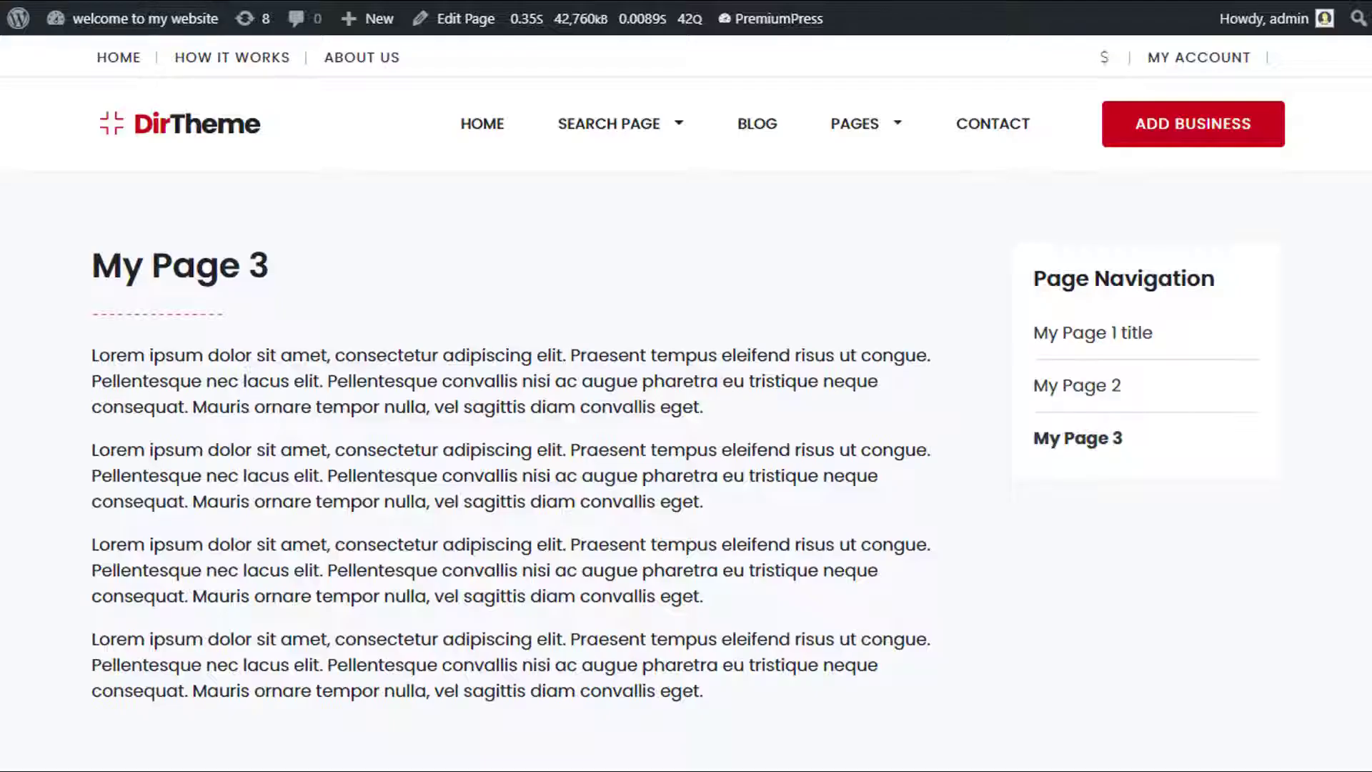
key("F5")
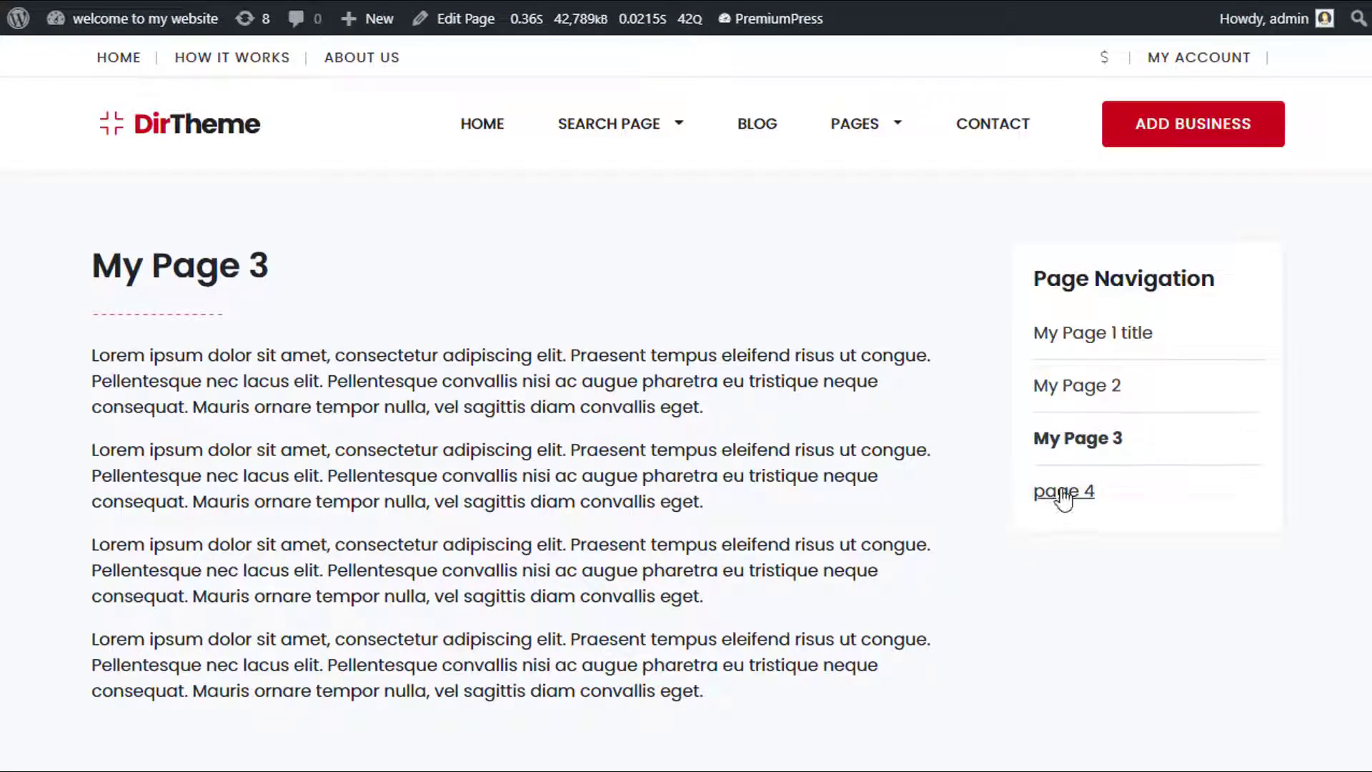
left_click(1064, 498)
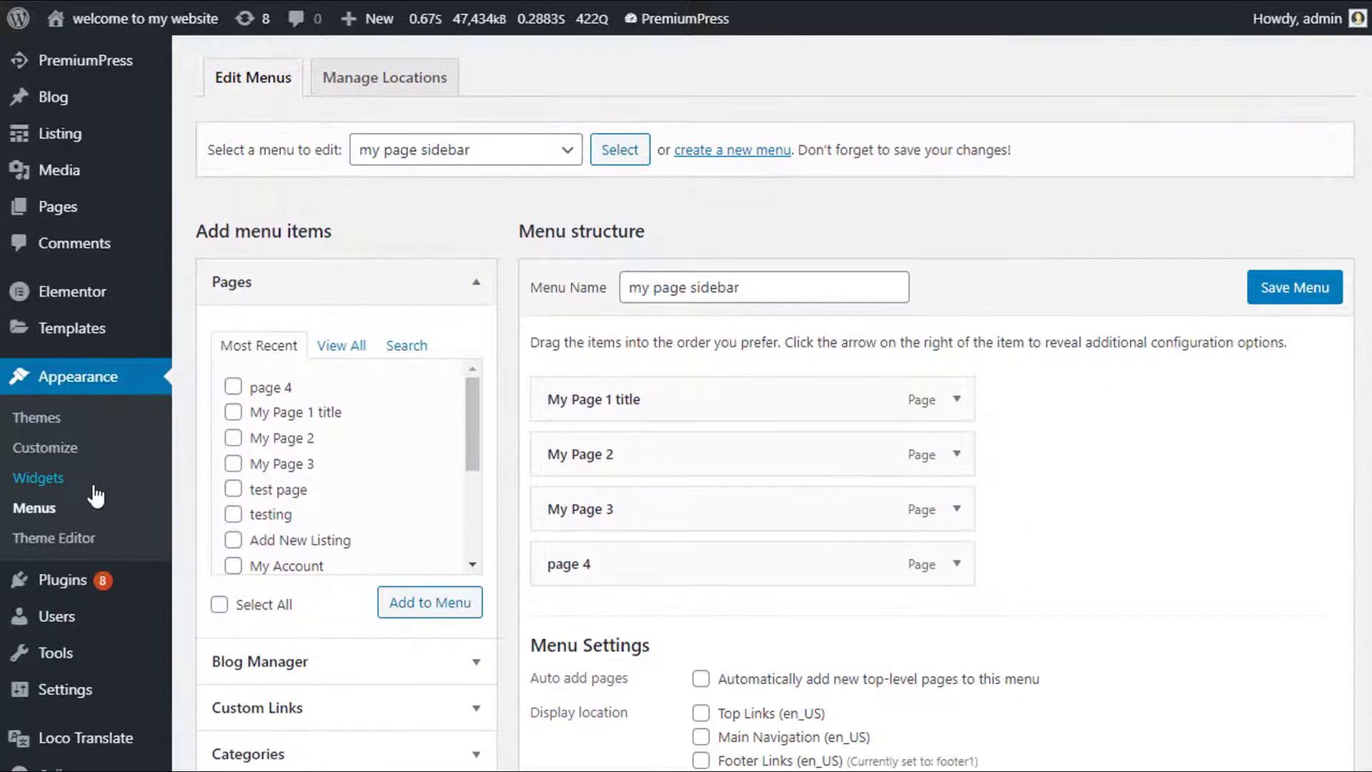
Place a new Menu widget above the existing Page Navigation widget in the Page - Sidebar widget area.
left_click(43, 480)
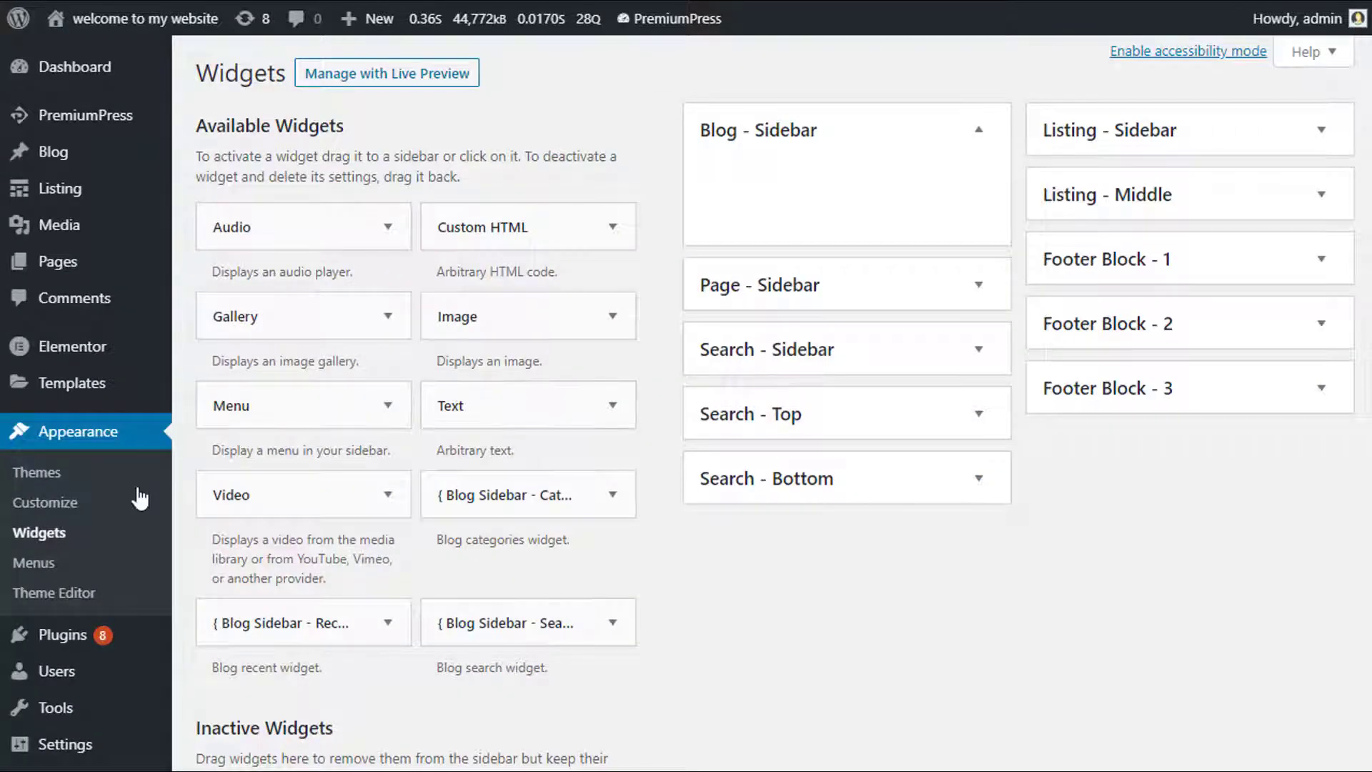
left_click(979, 130)
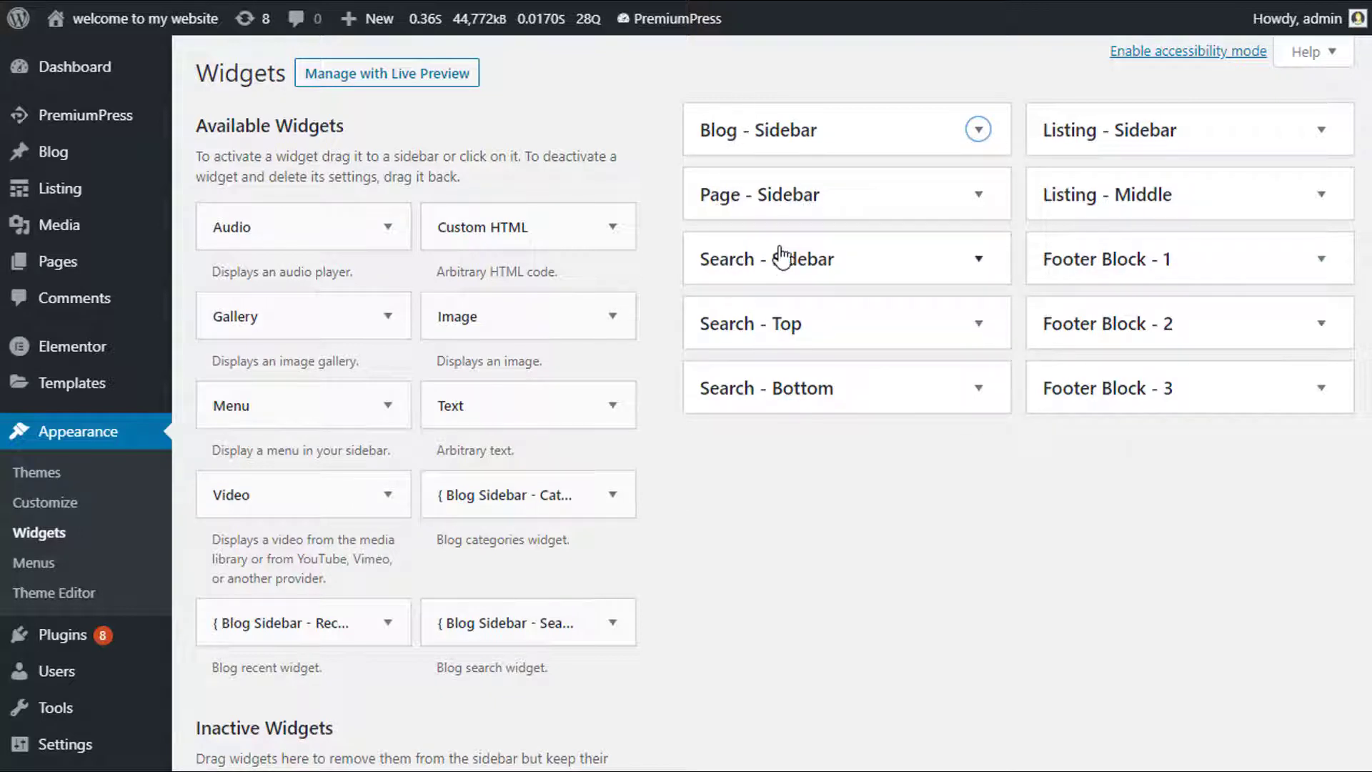
left_click(978, 194)
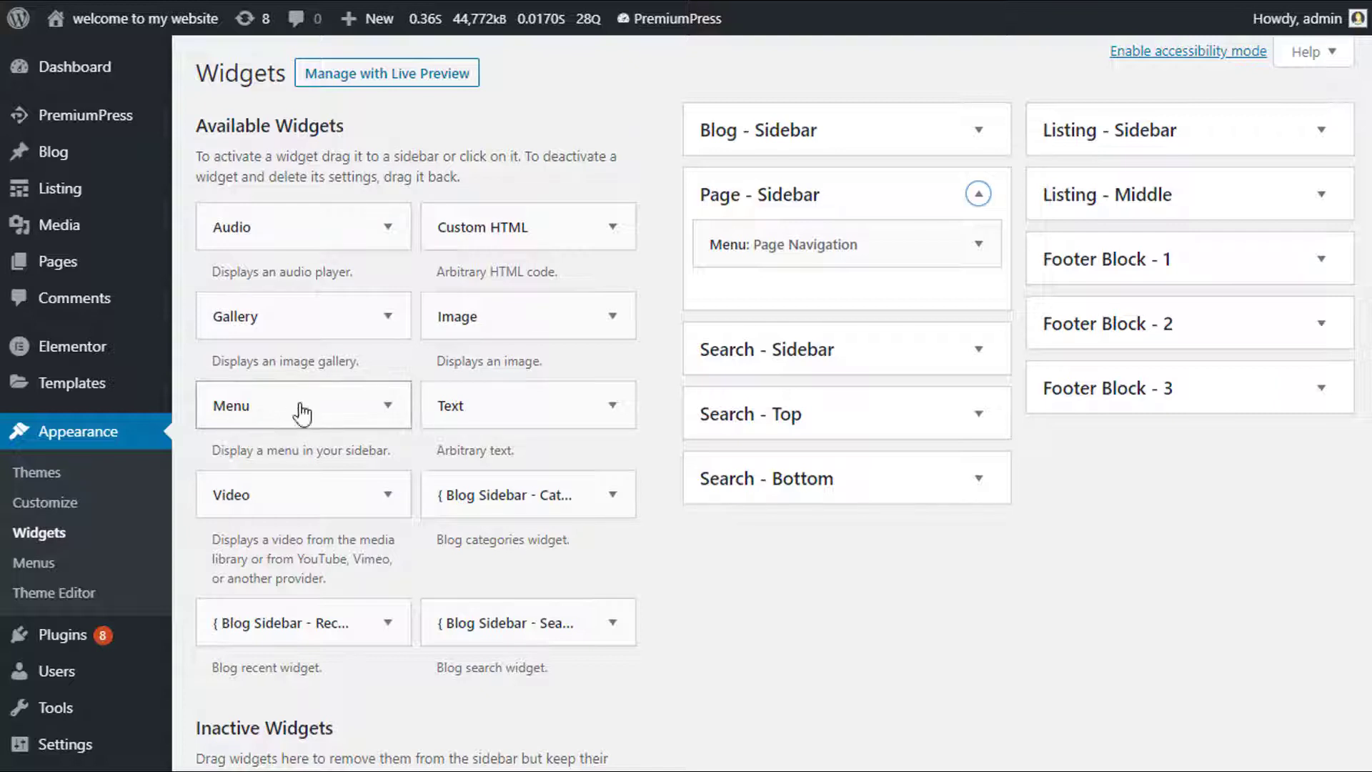
left_click_drag(293, 413, 803, 238)
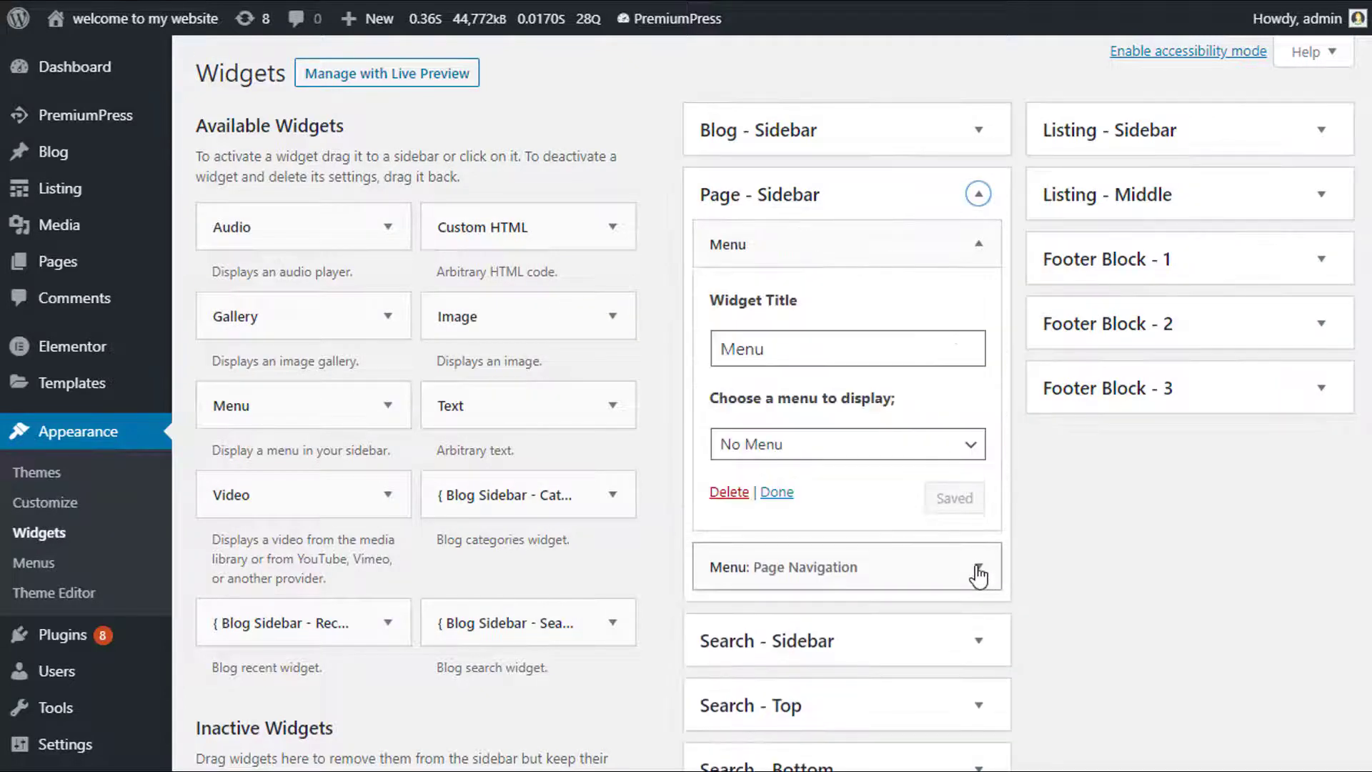
Expand the old Page Navigation menu widget in the Page - Sidebar area and delete it.
left_click(978, 566)
scroll(708, 569, "down", 5)
left_click(740, 492)
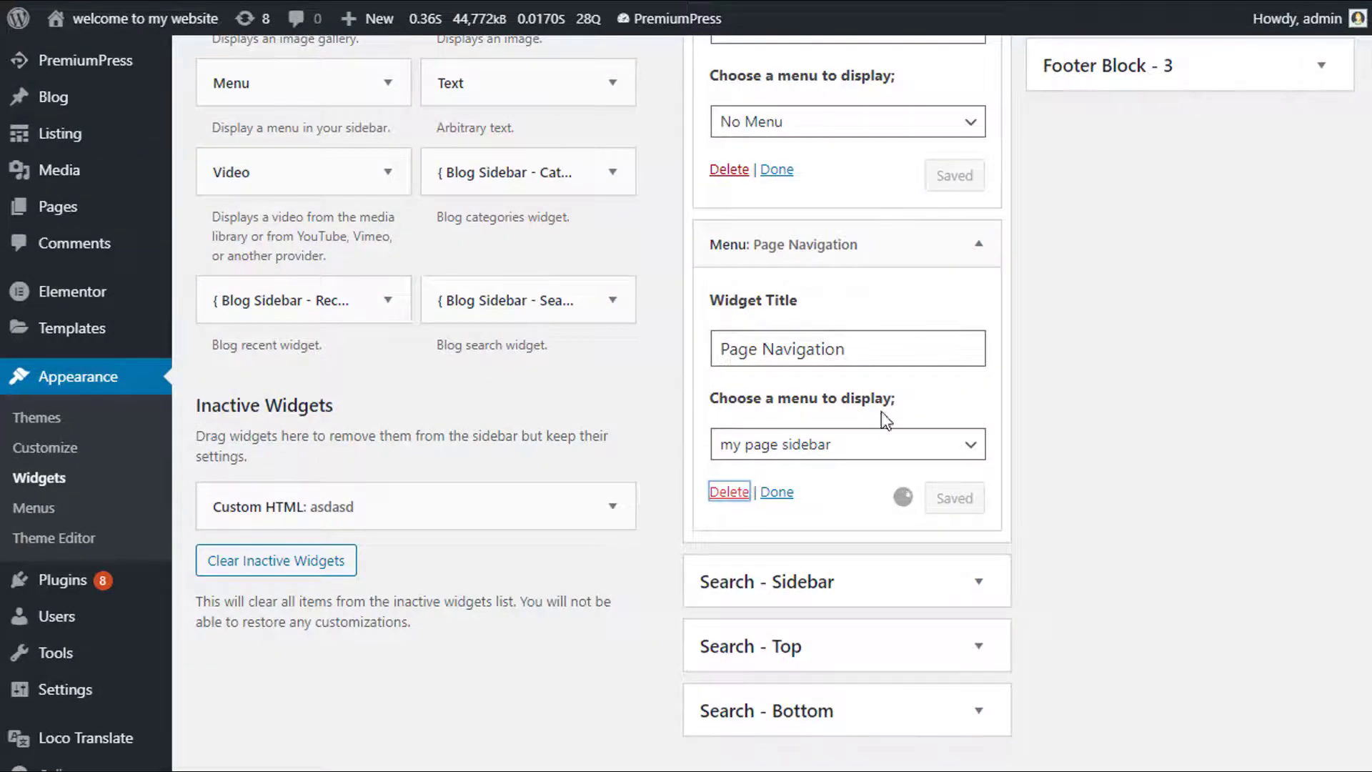
scroll(929, 357, "up", 3)
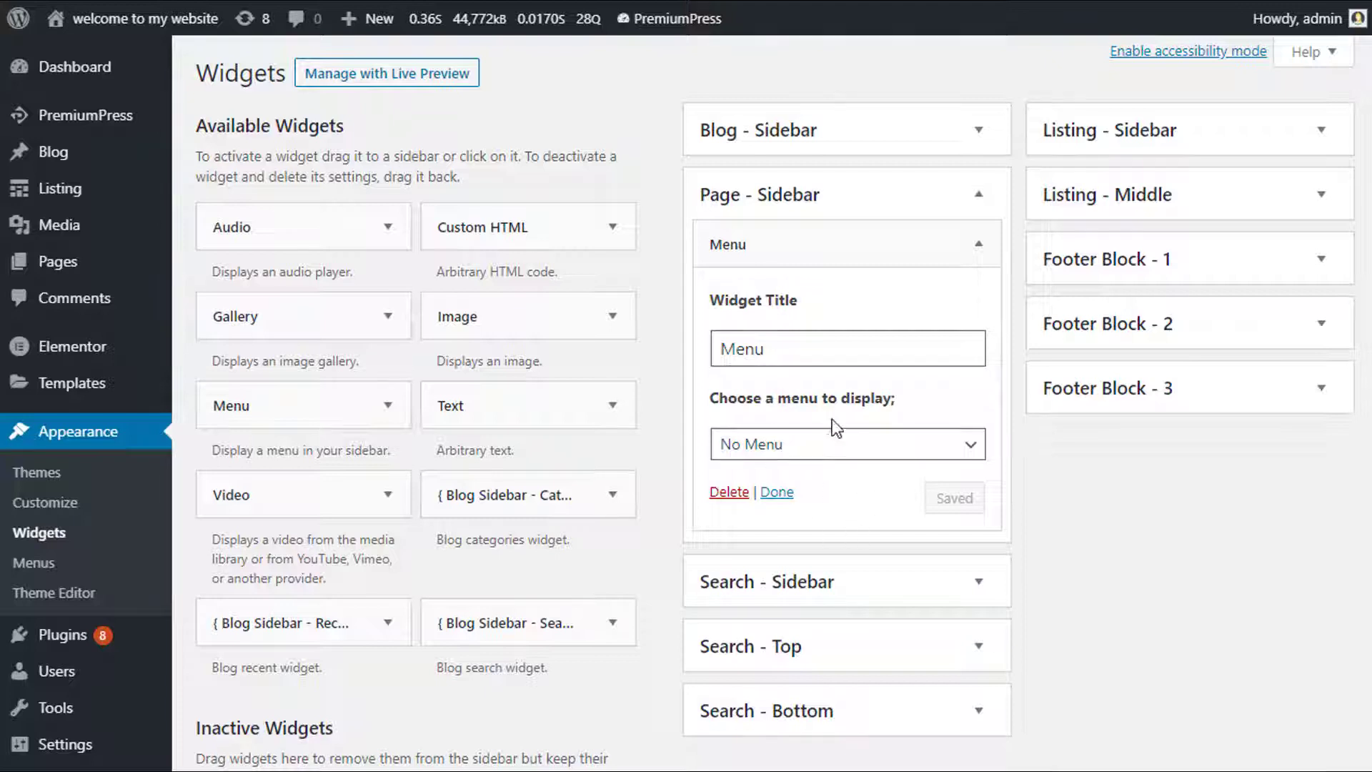
Choose my page sidebar as the menu displayed by the new Menu widget and save the widget.
scroll(832, 358, "down", 2)
left_click(862, 344)
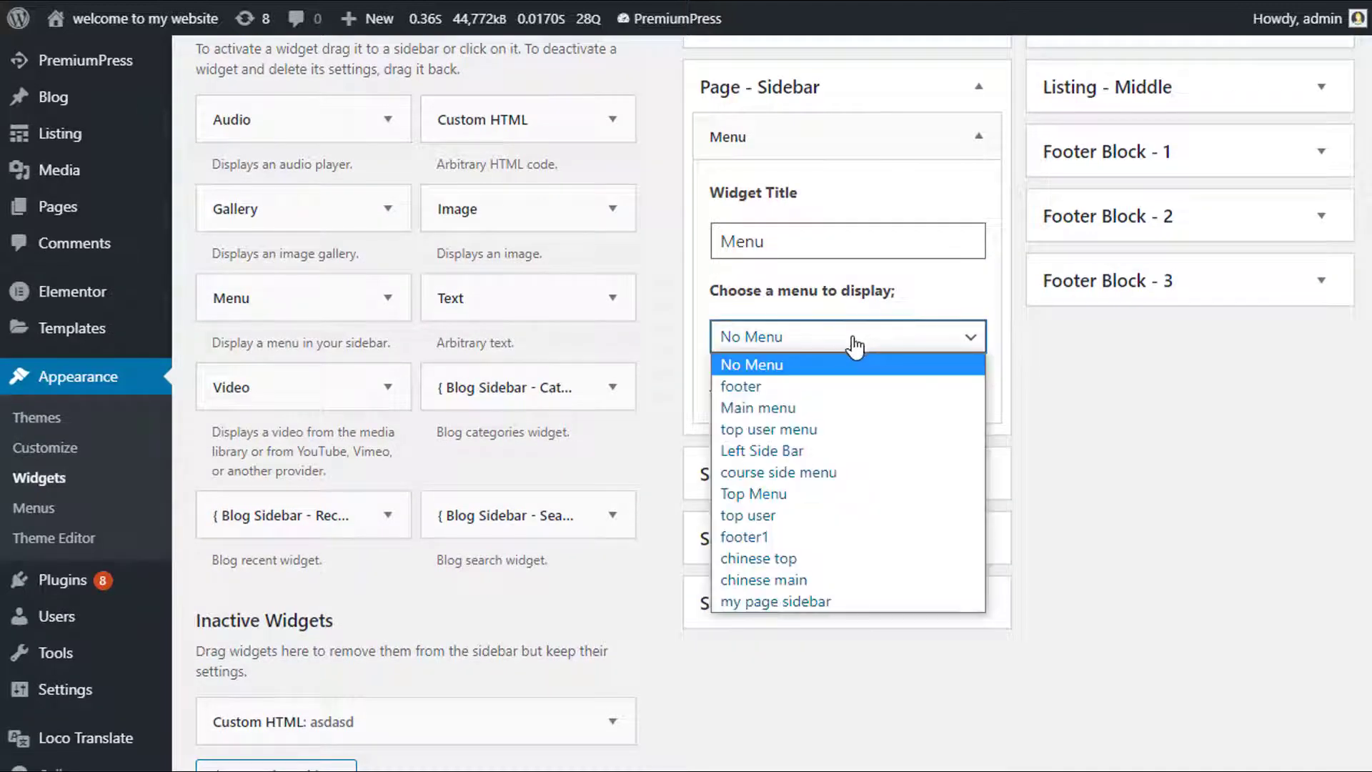
left_click(787, 602)
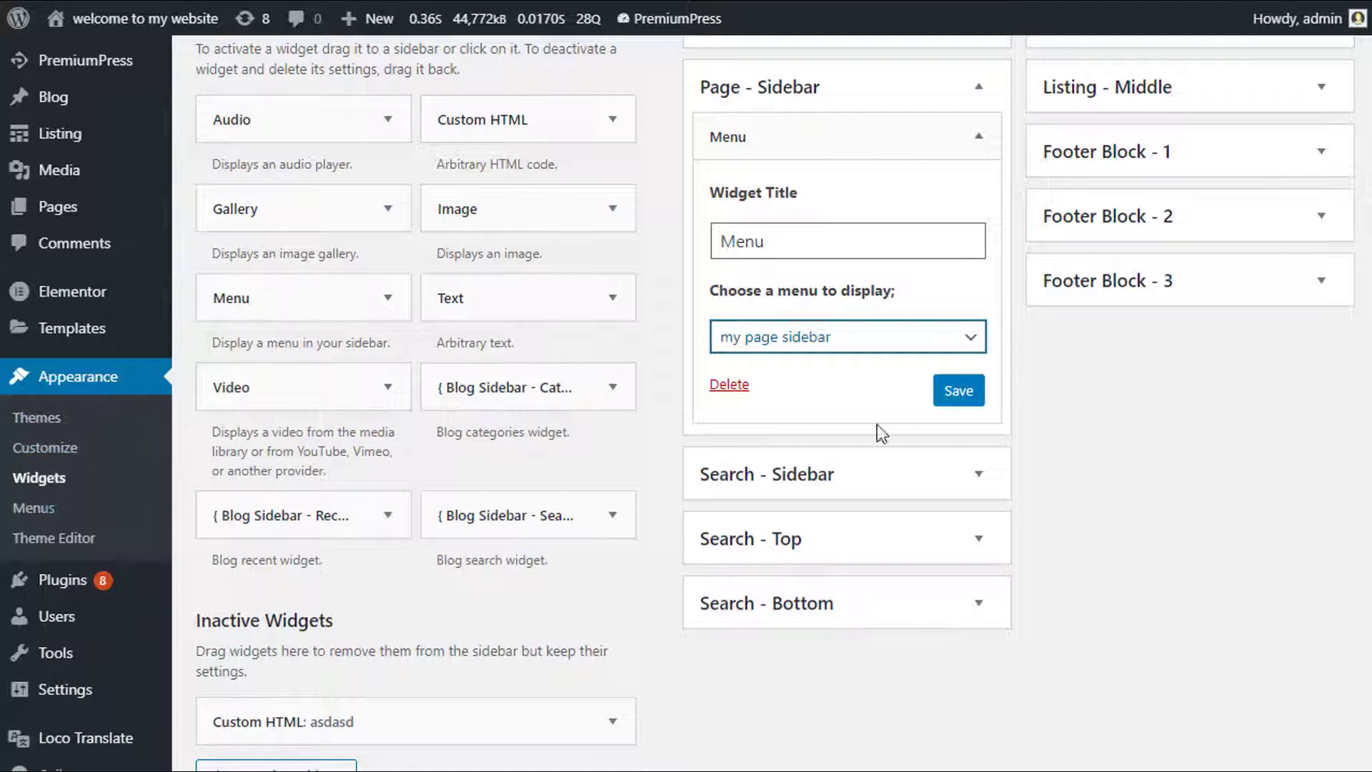
left_click(959, 393)
Reload page 4 on the website and check the sidebar menu on My Page 1 and My Page 2.
left_click(1108, 3)
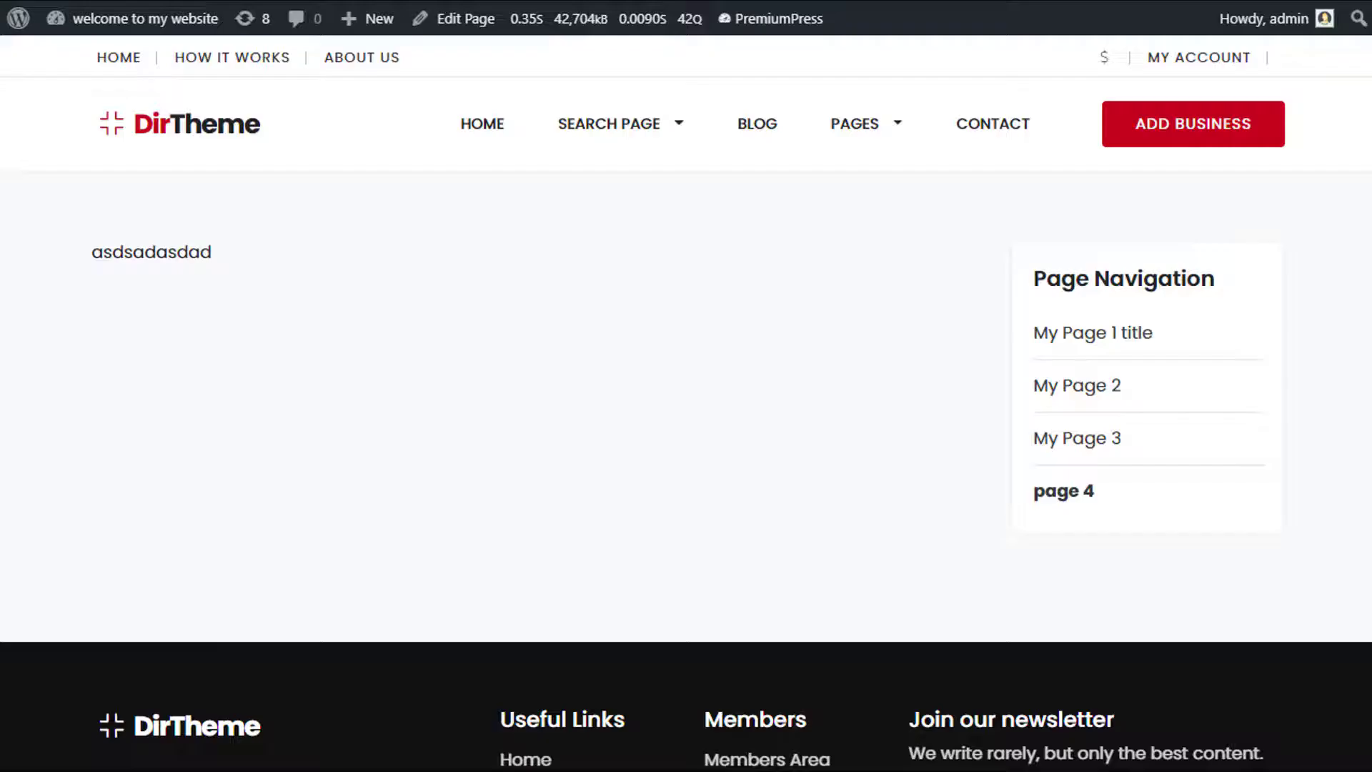
key("F5")
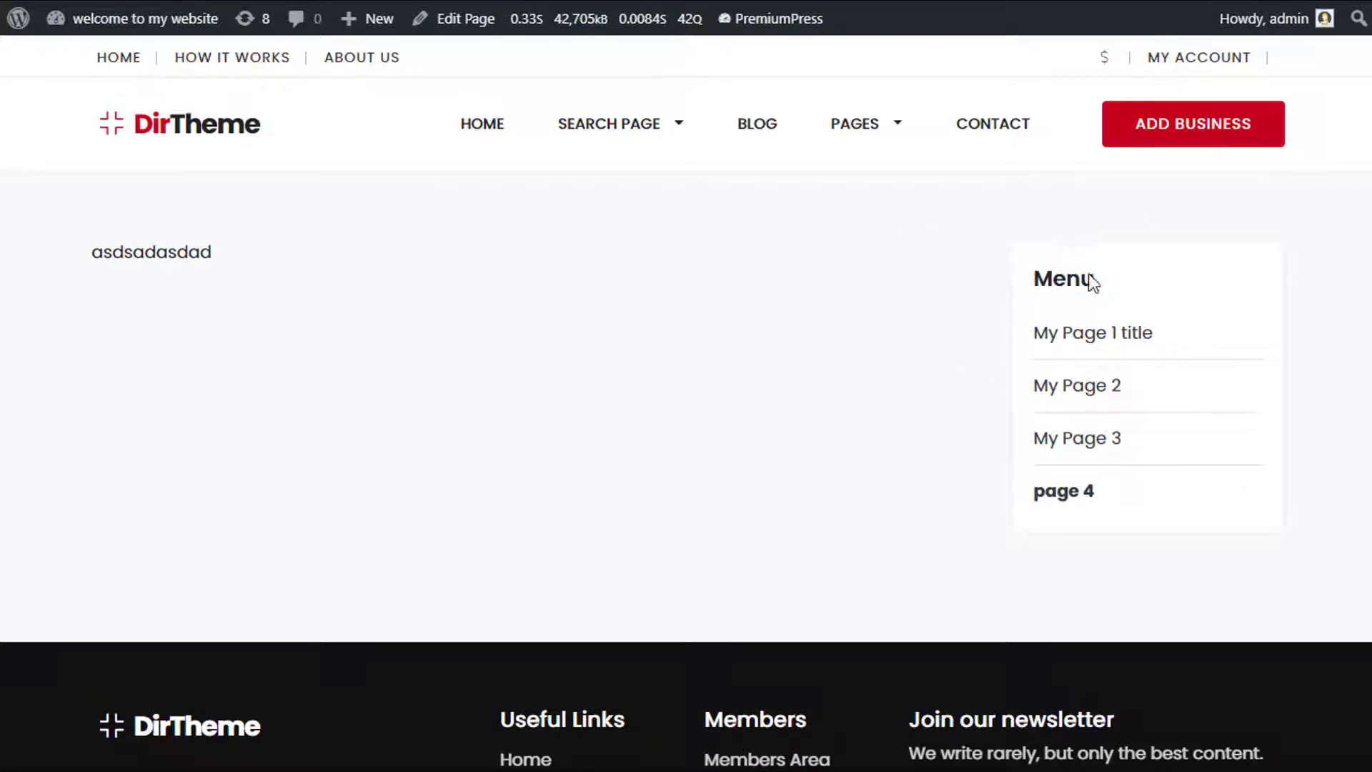
left_click(1094, 356)
scroll(1101, 393, "down", 2)
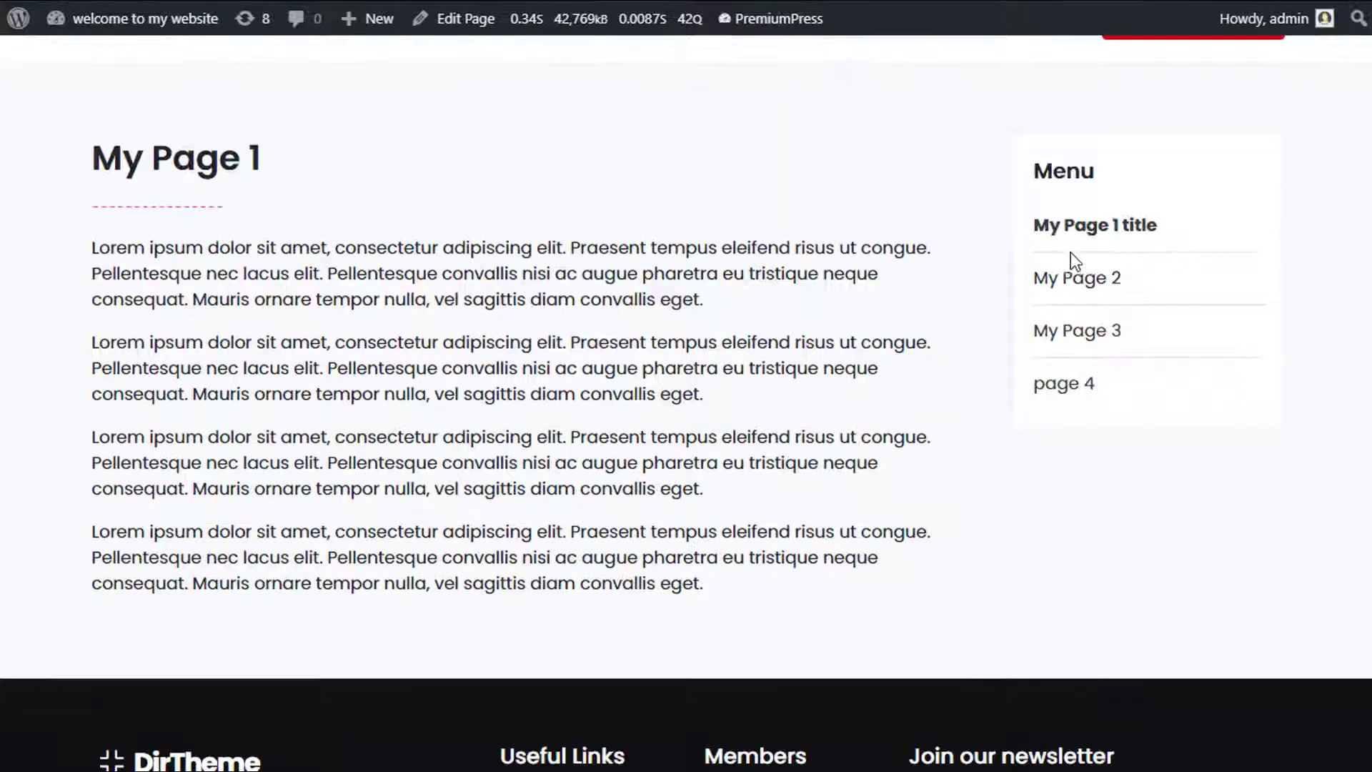
left_click(1076, 281)
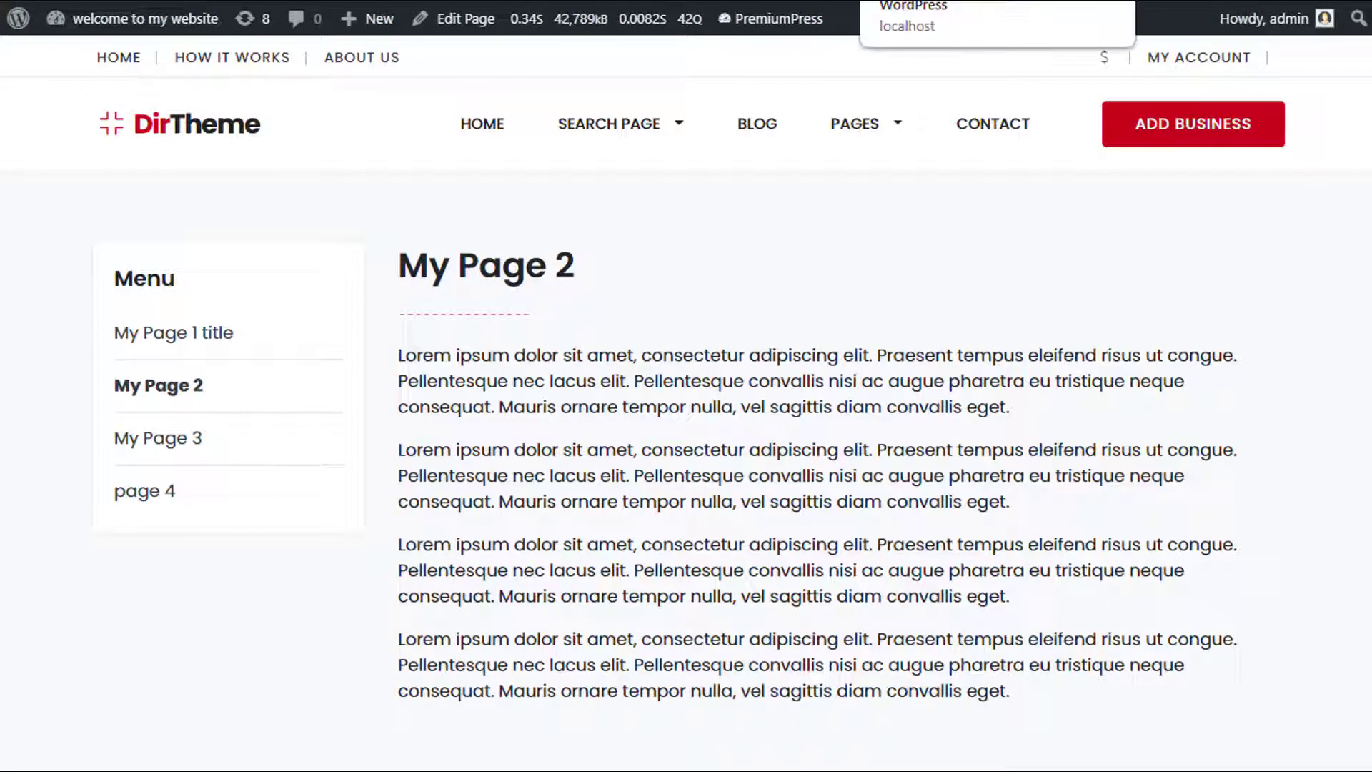
Return to the site admin and start a new page titled "new test".
key("ctrl+Tab")
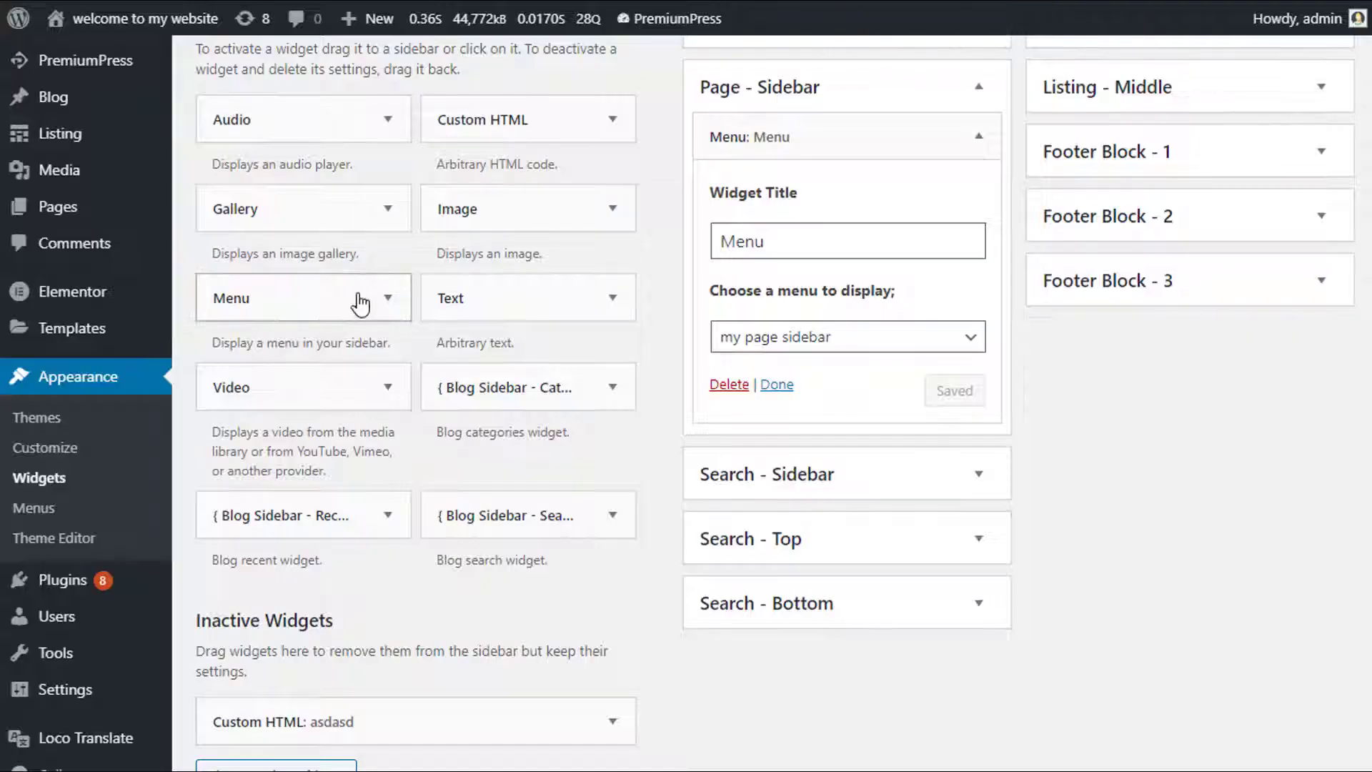
scroll(361, 300, "up", 2)
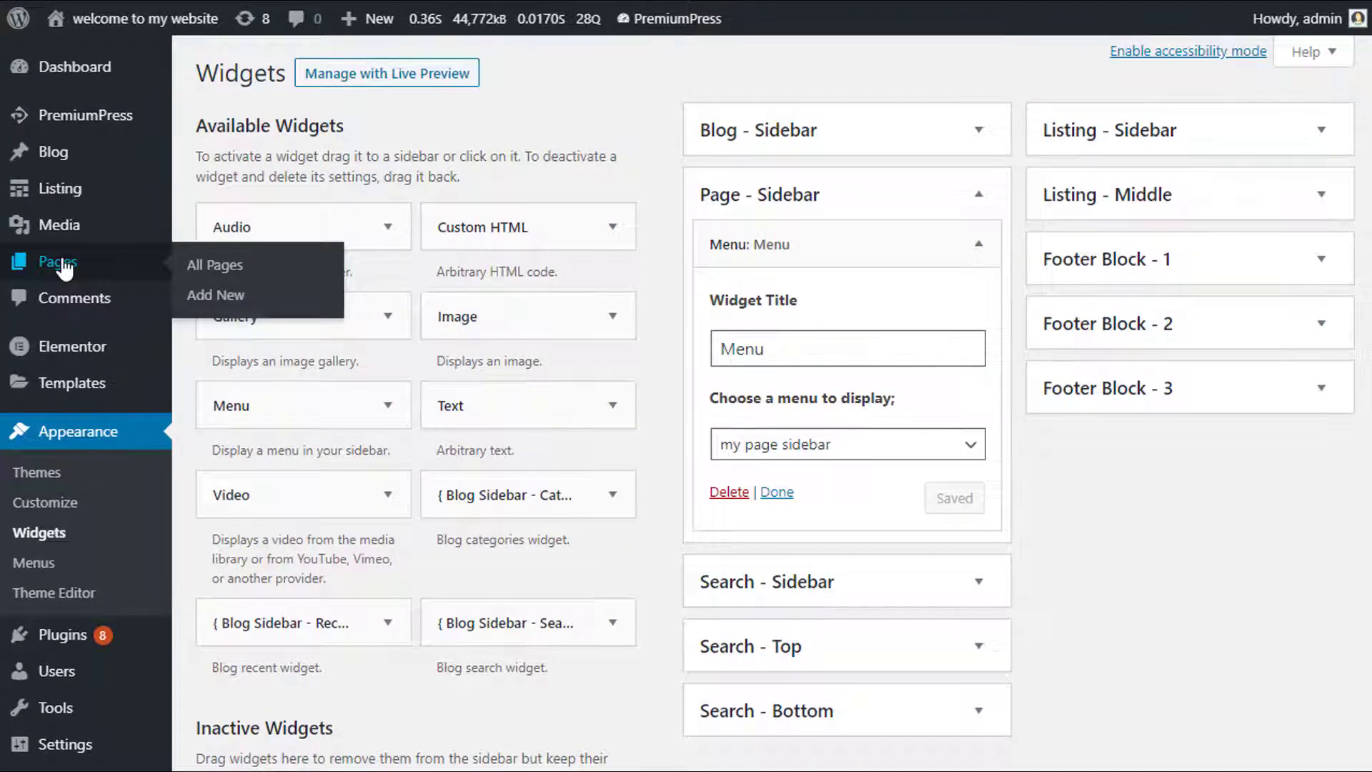
left_click(64, 265)
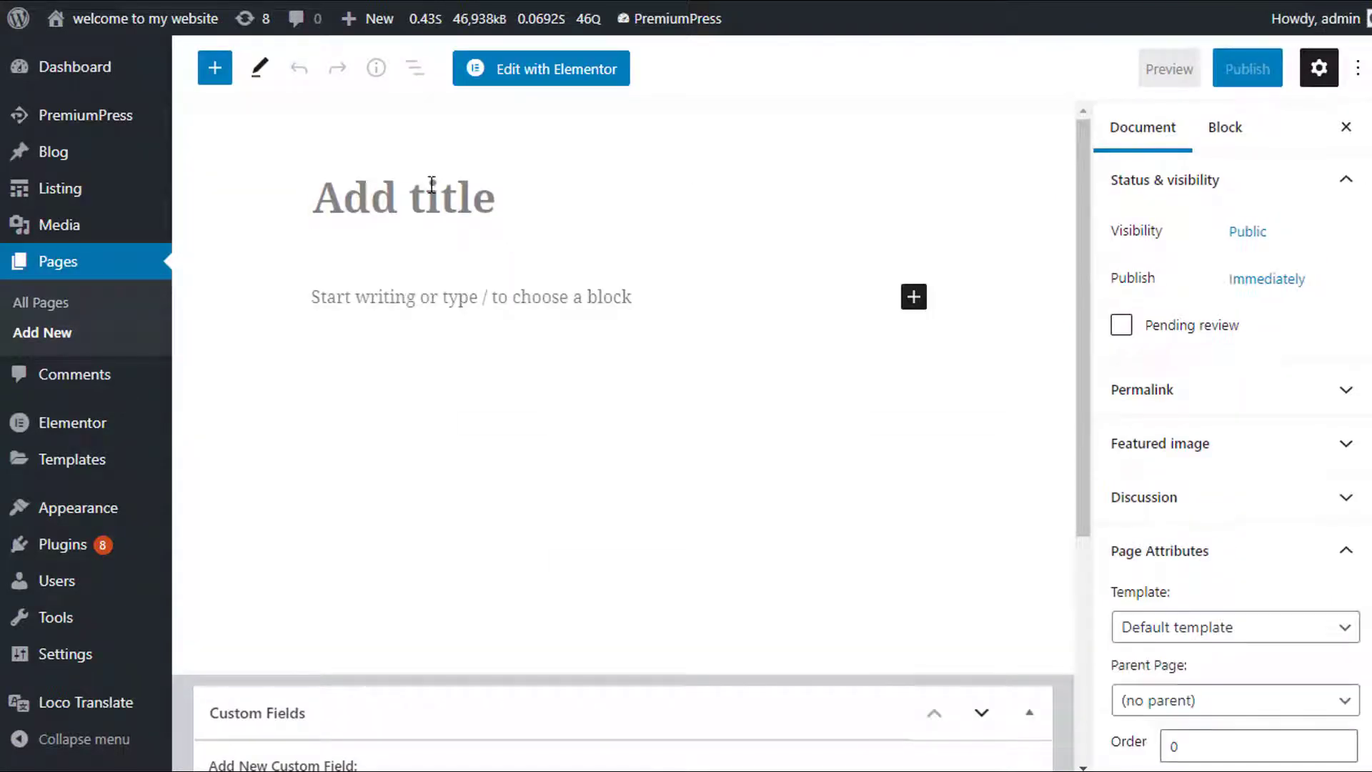
type("new test")
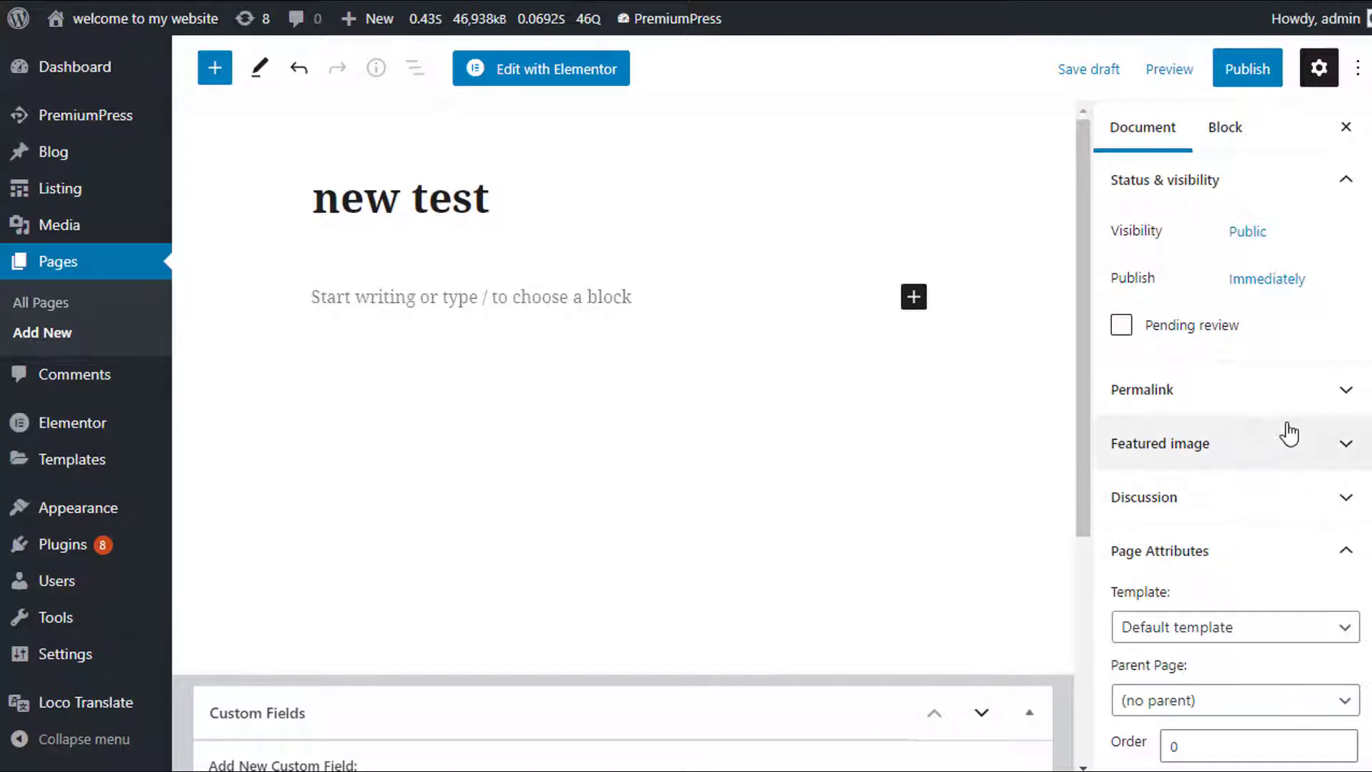
Assign the [BLANK PAGE - SIDEBAR RIGHT] template to the new test page.
scroll(1289, 438, "down", 1)
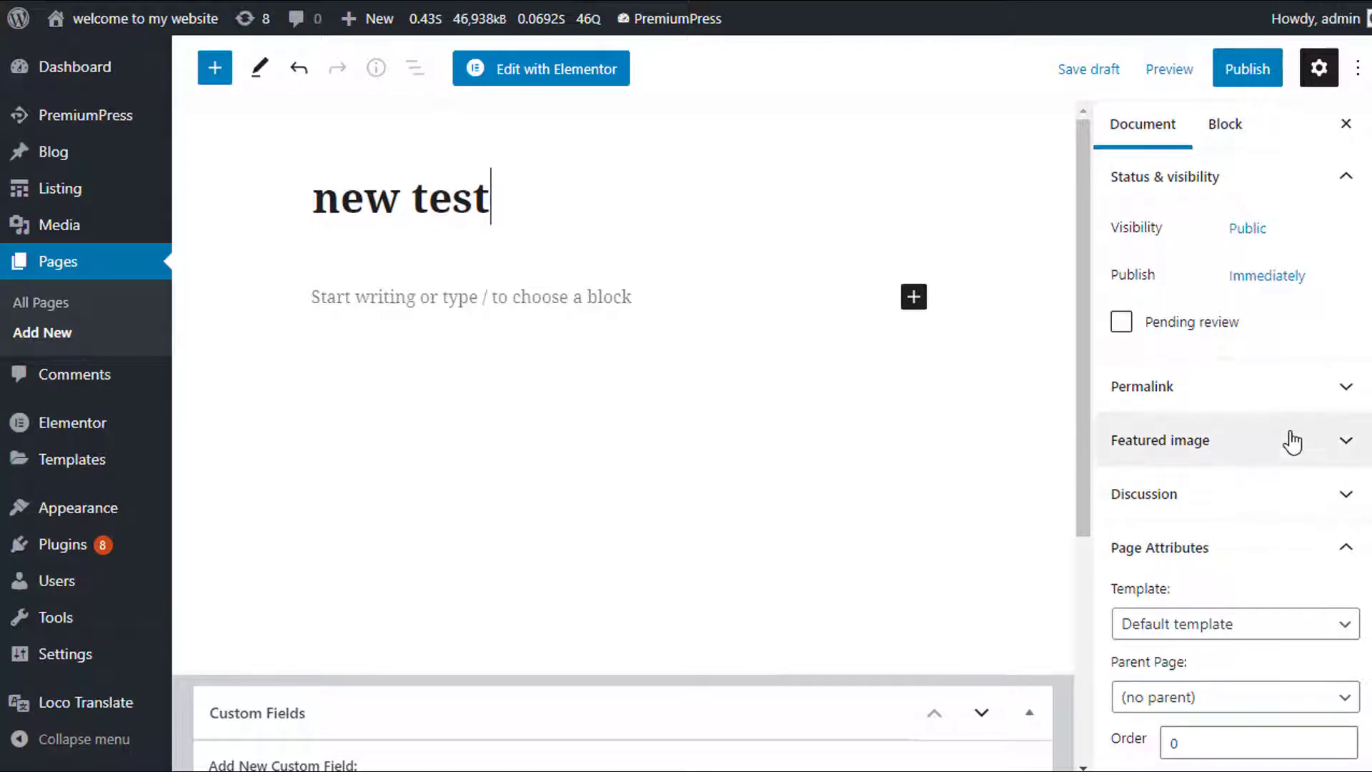
left_click(1252, 629)
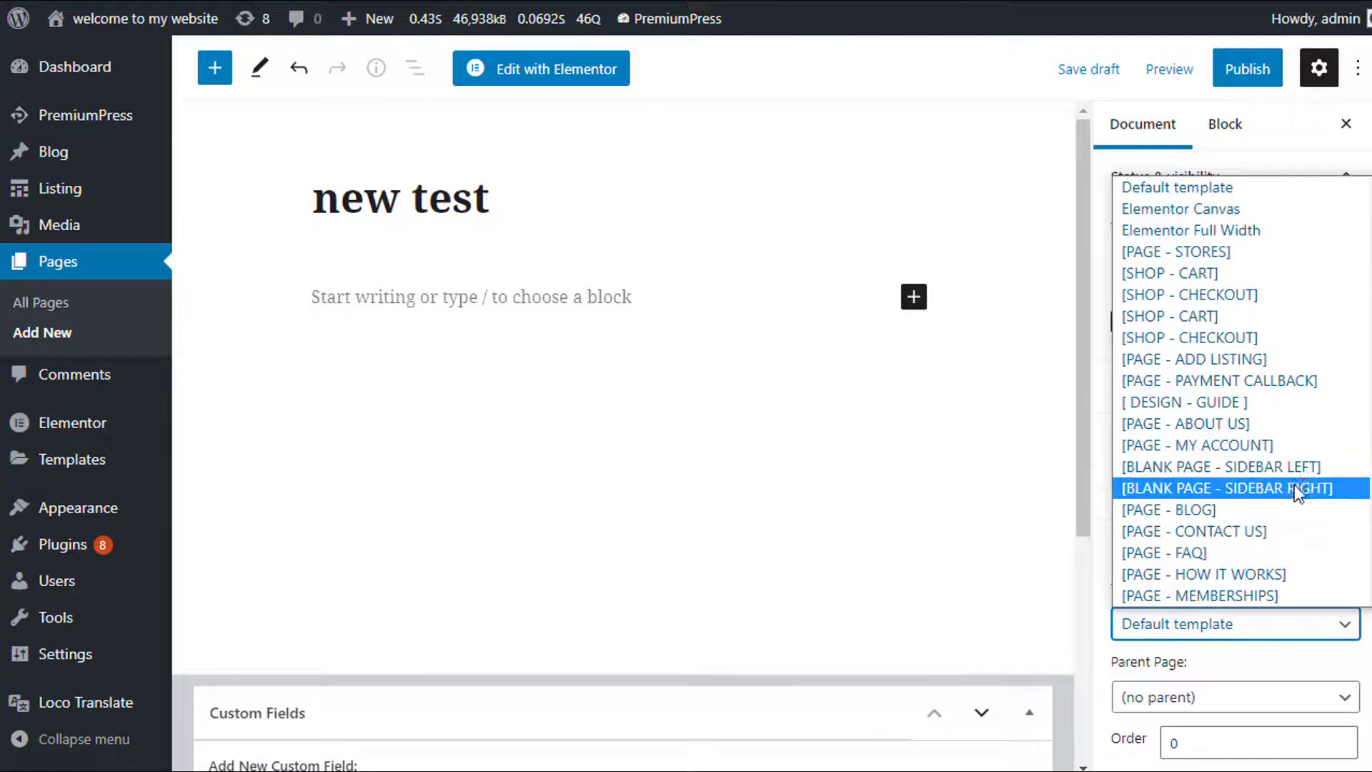
left_click(1313, 491)
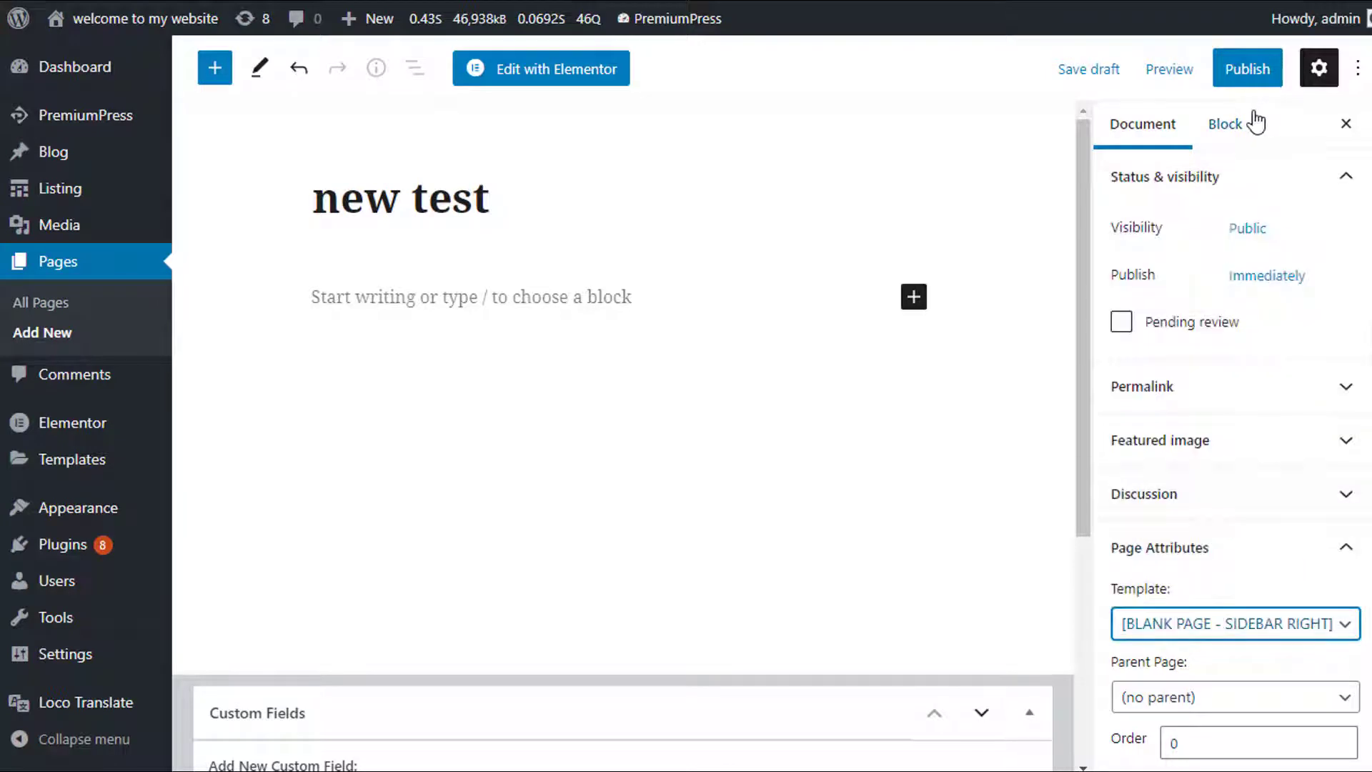
Give the new test page the body text "random text", correcting its spelling, and publish the page.
left_click(1252, 68)
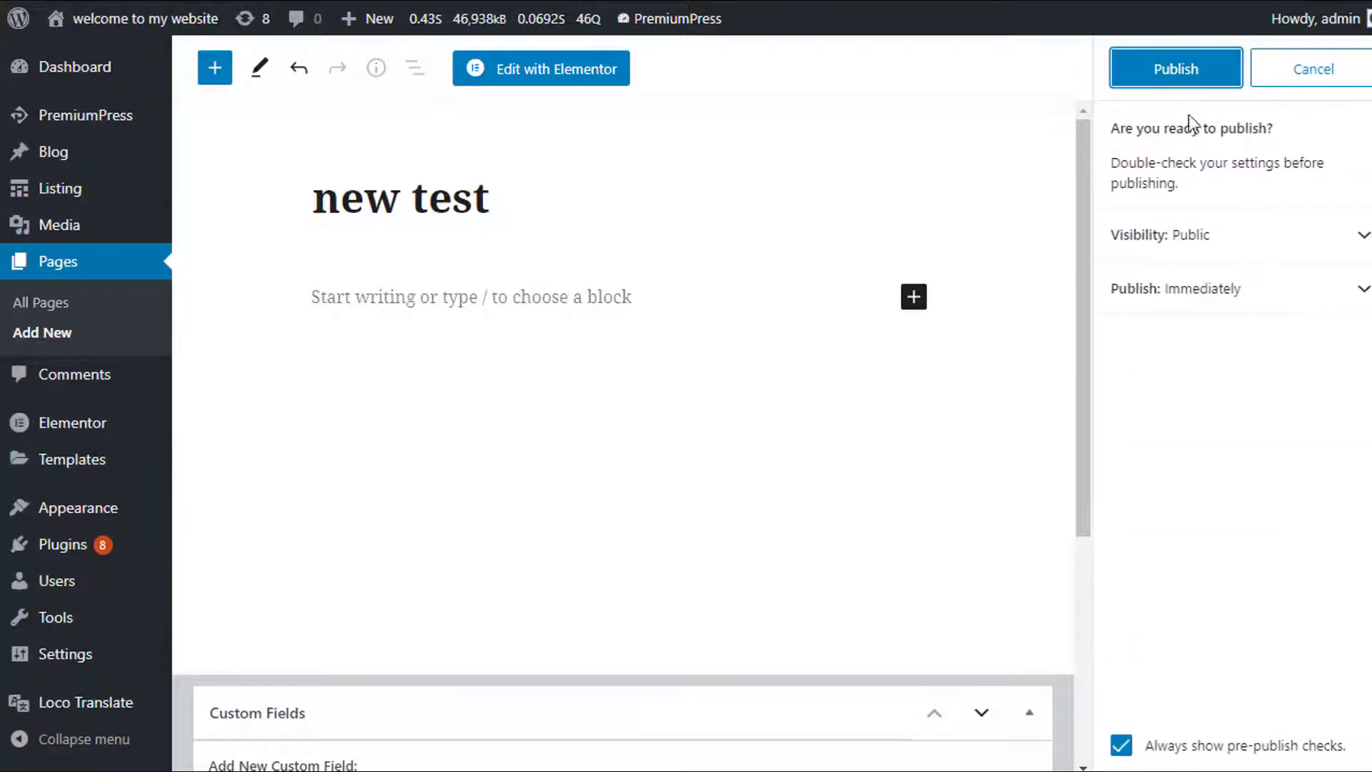
left_click(492, 288)
type("ra")
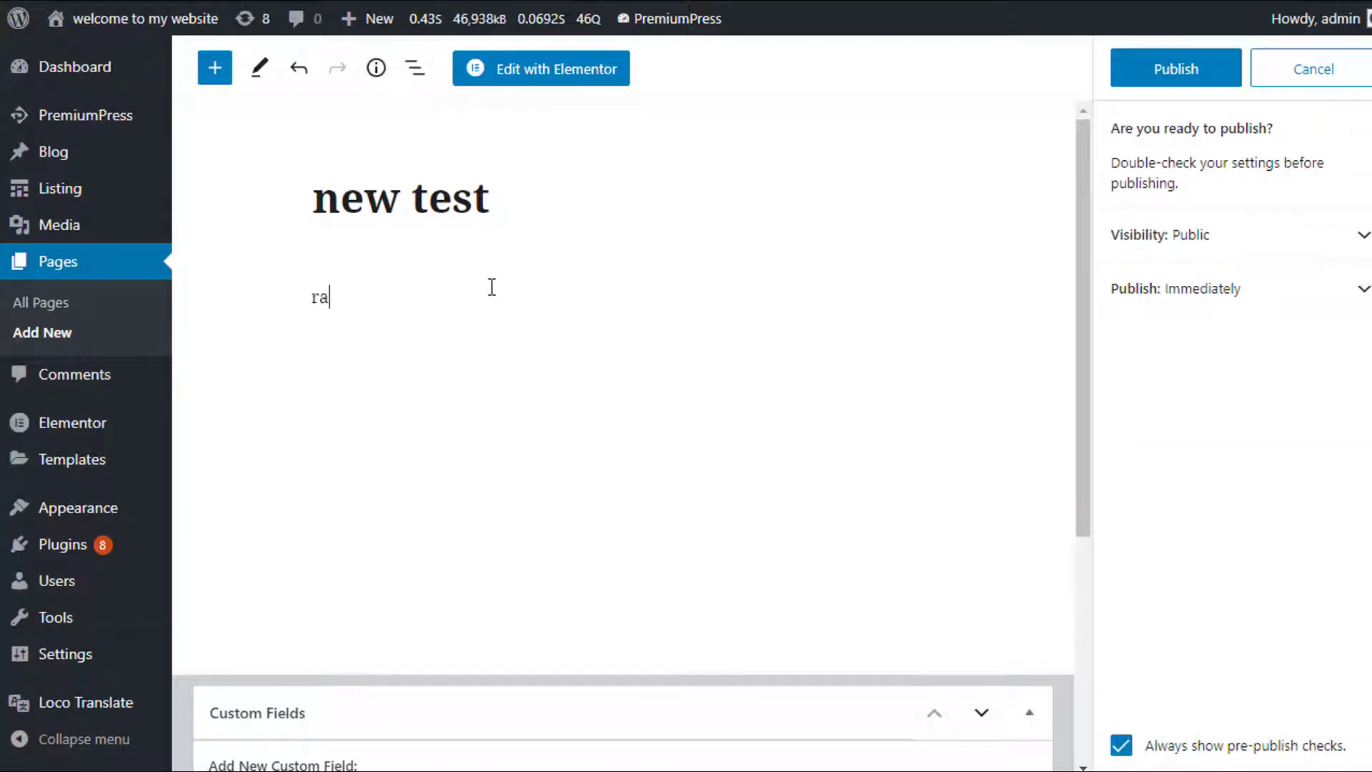
type("ndome text")
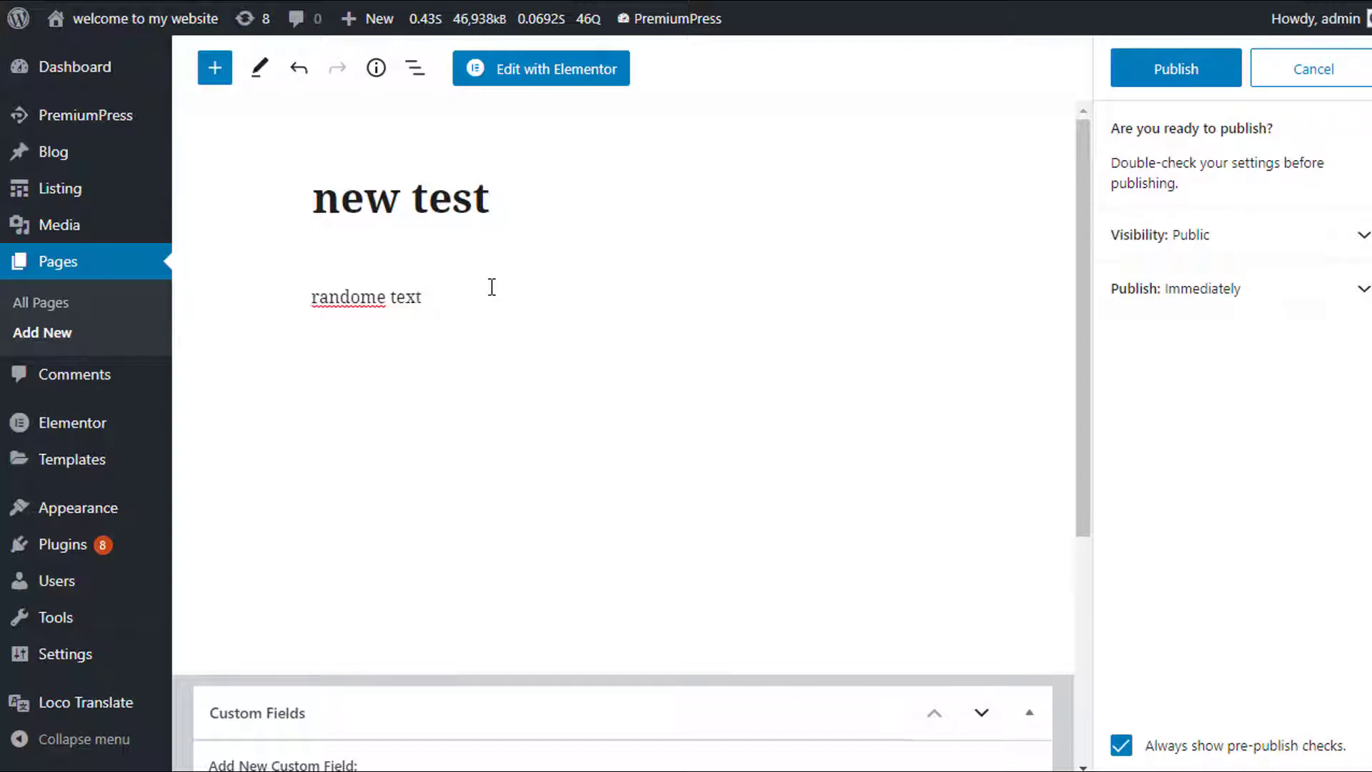
triple_click(492, 287)
left_click(361, 297)
right_click(361, 298)
left_click(379, 307)
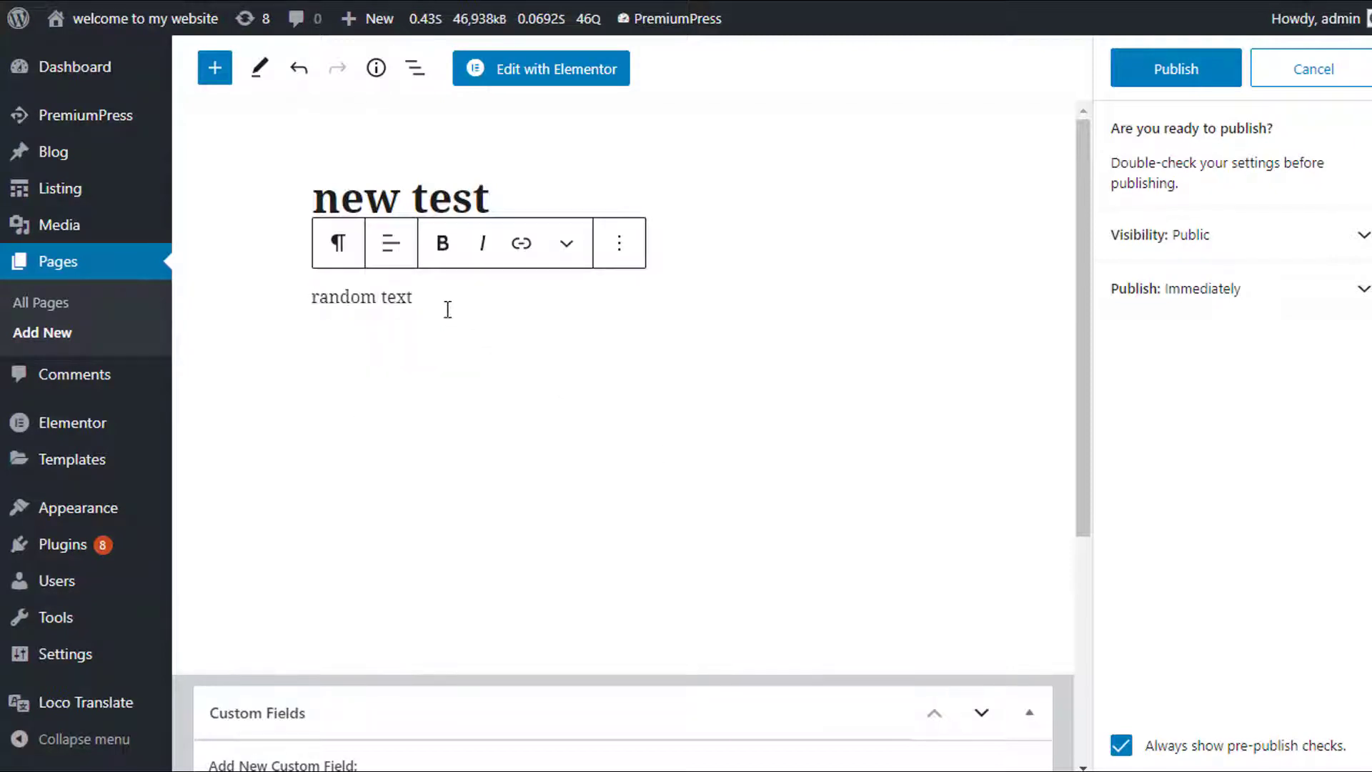
left_click(505, 299)
left_click_drag(423, 312, 306, 286)
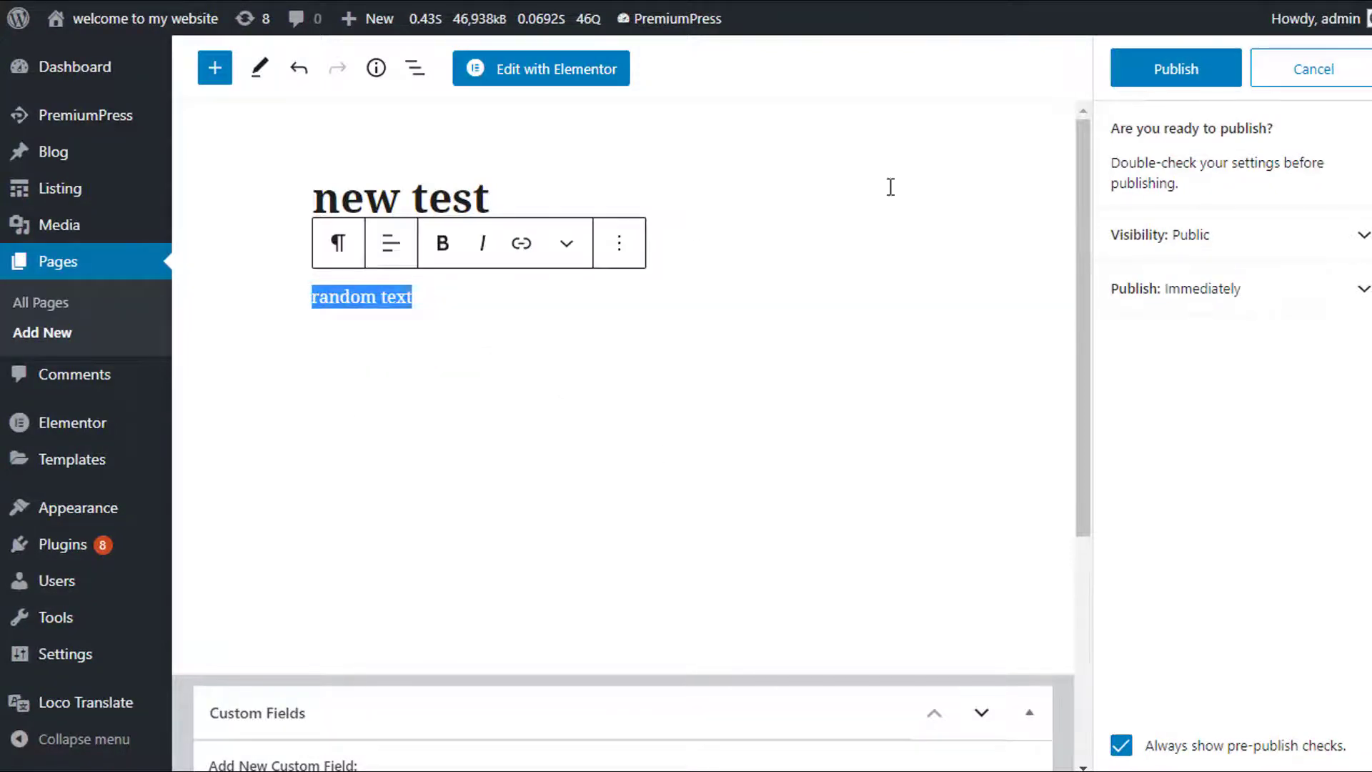
left_click(1170, 80)
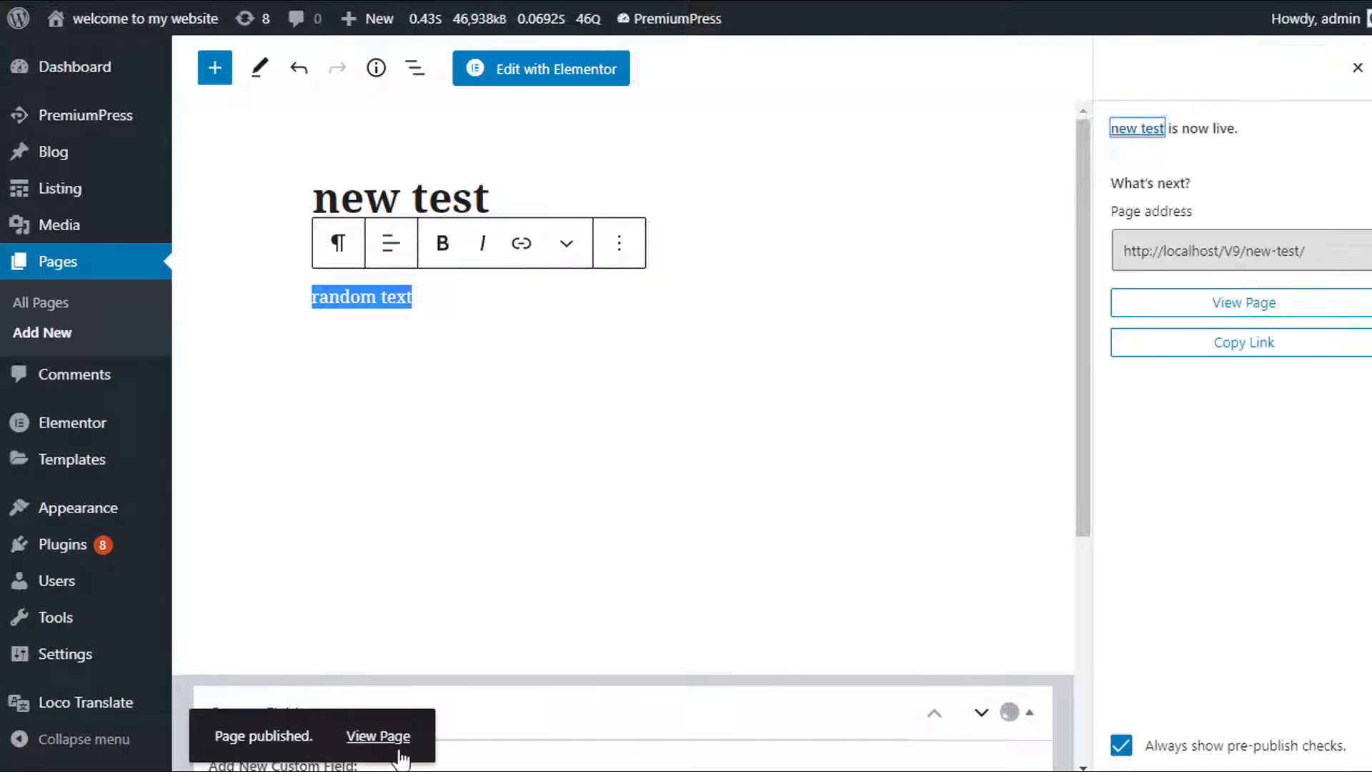
View the published new test page in a new tab to check its sidebar menu, and return to the editor.
right_click(383, 735)
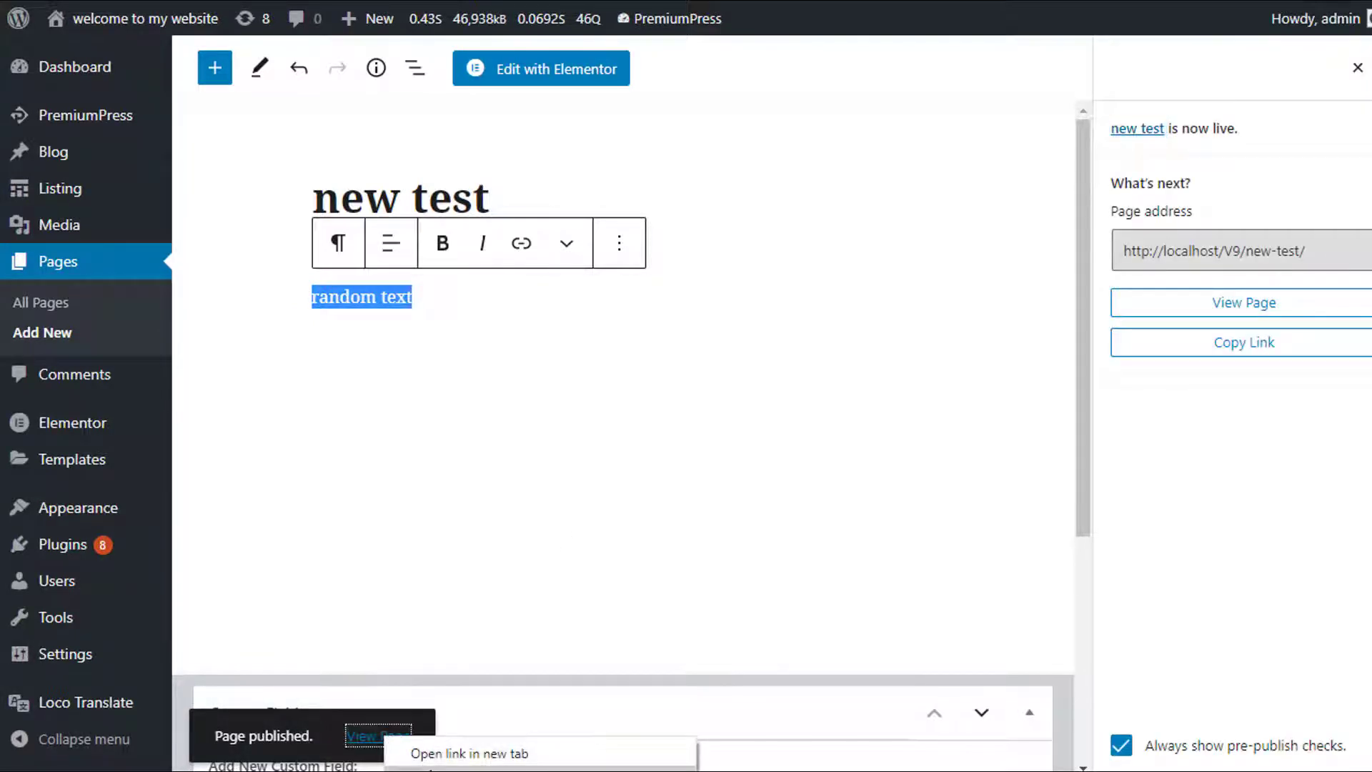
left_click(438, 754)
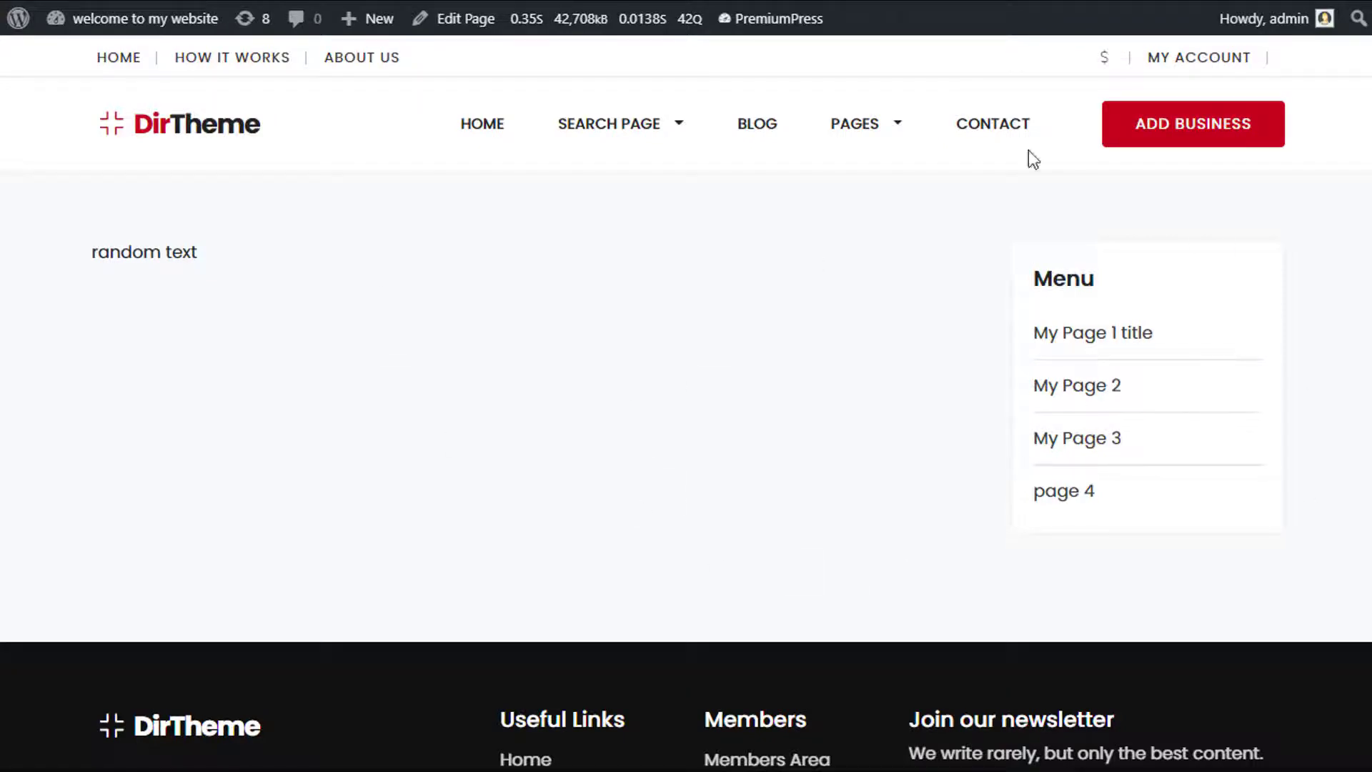
key("ctrl+w")
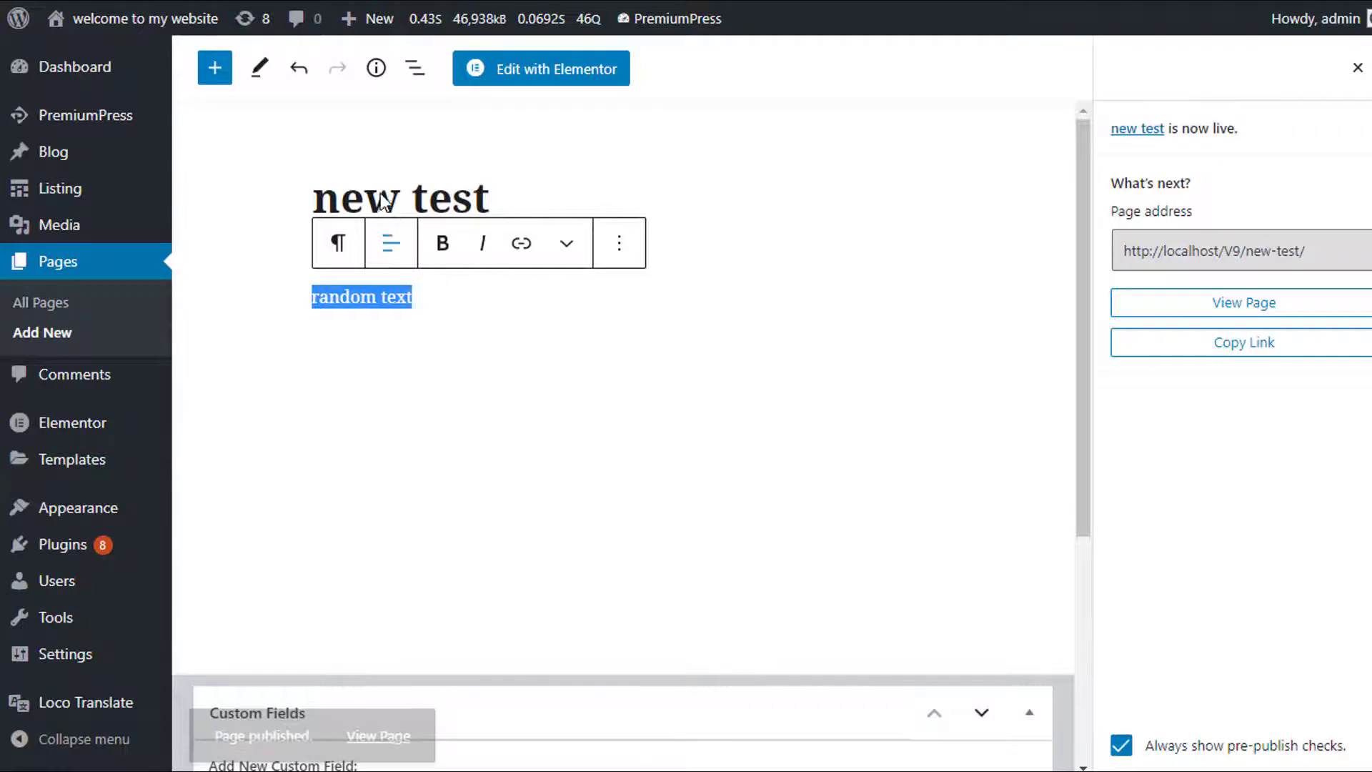
Title another new page "new test 2" and publish it with the default template.
type("new t")
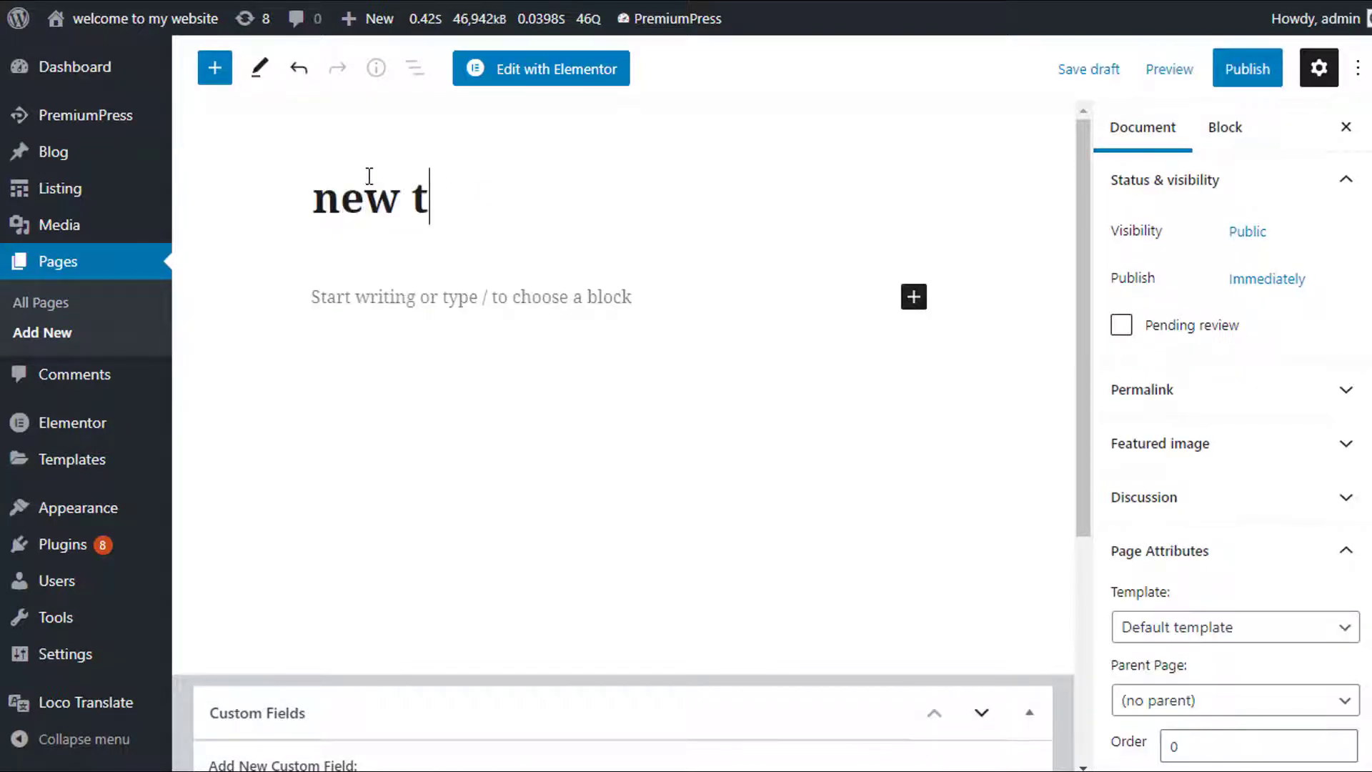
type("est 2")
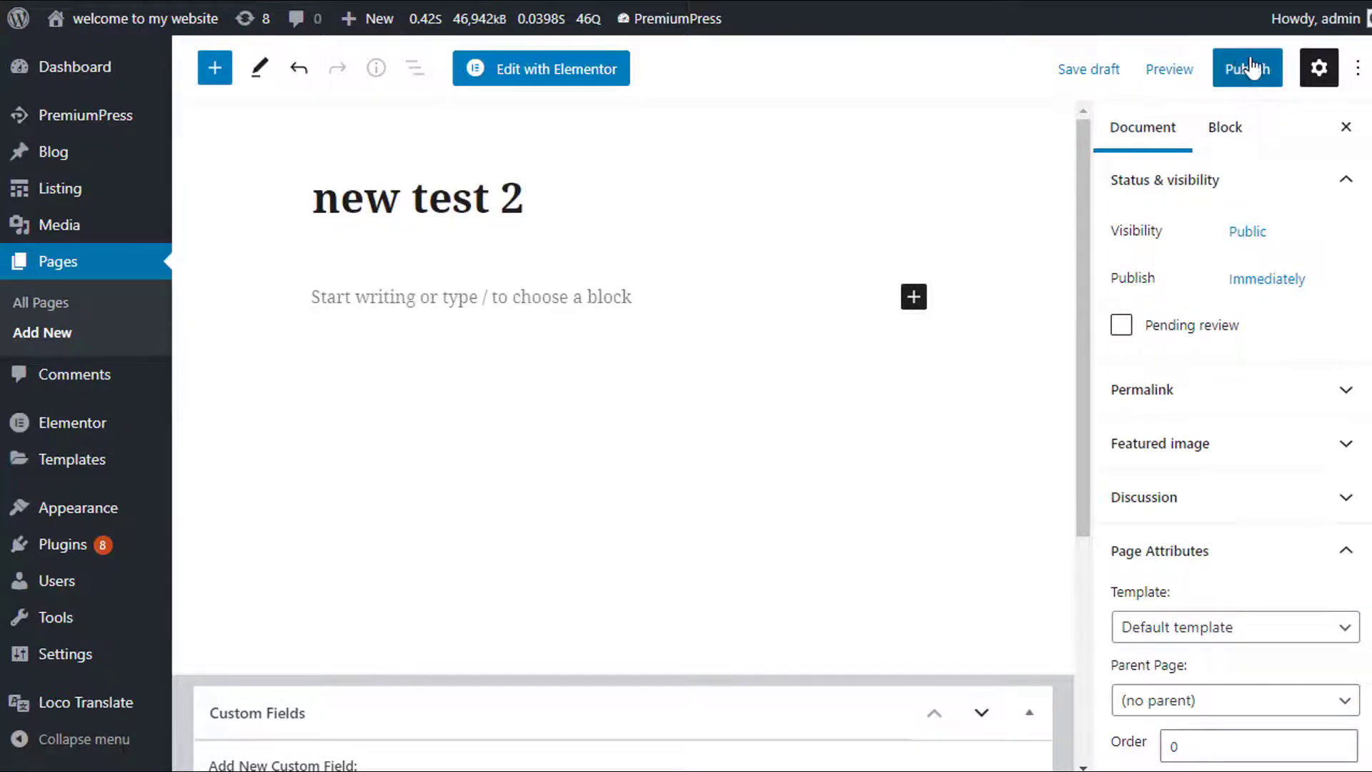
left_click(1249, 69)
left_click(1212, 77)
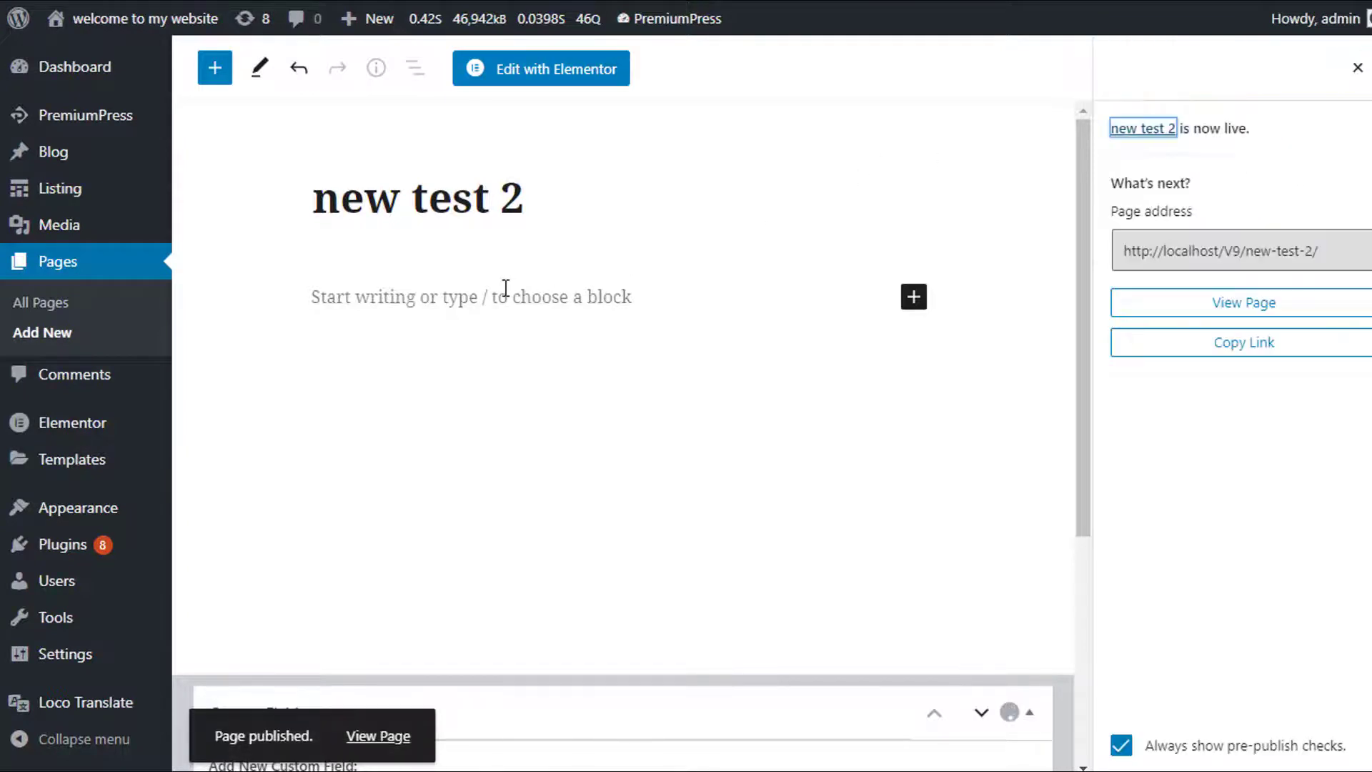
Add the body text "random text 2" to the new test 2 page and update it.
left_click(506, 293)
type("random text")
left_click(1215, 78)
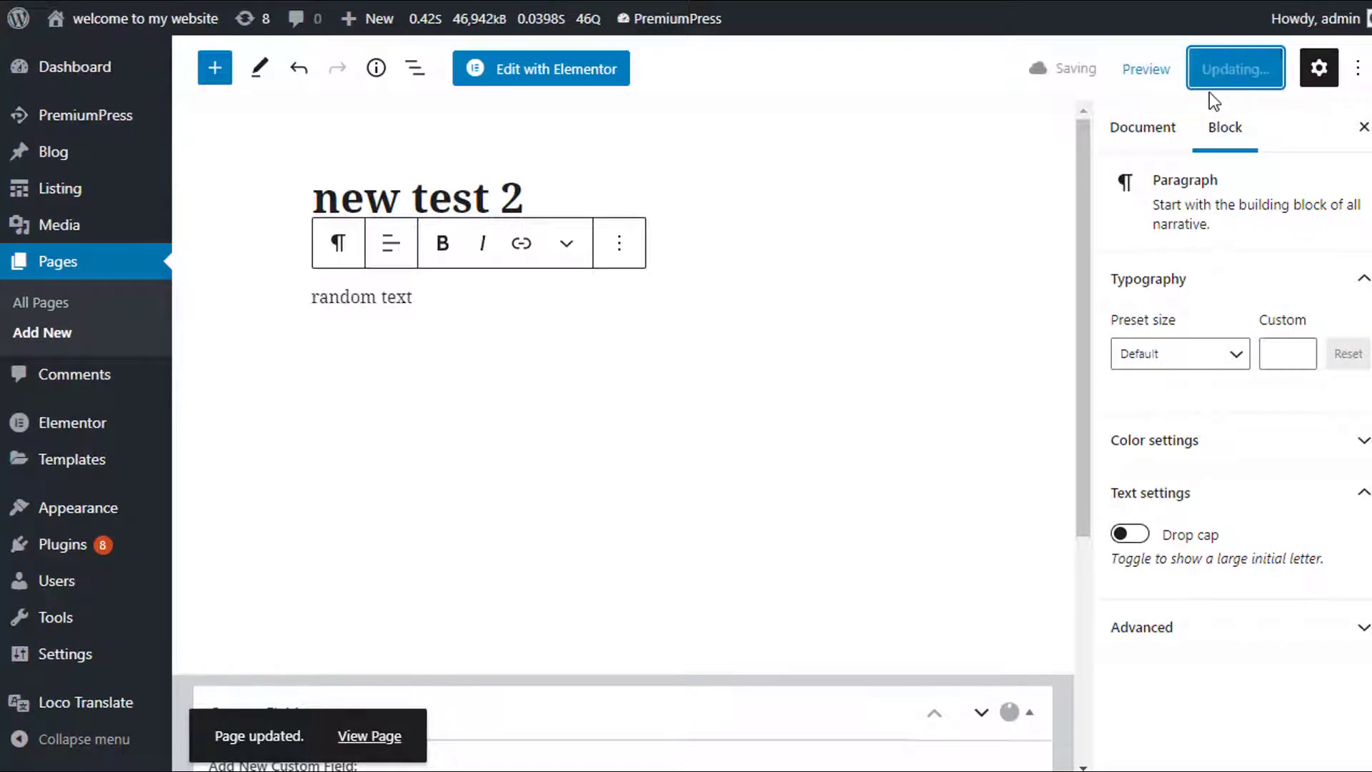
left_click(325, 316)
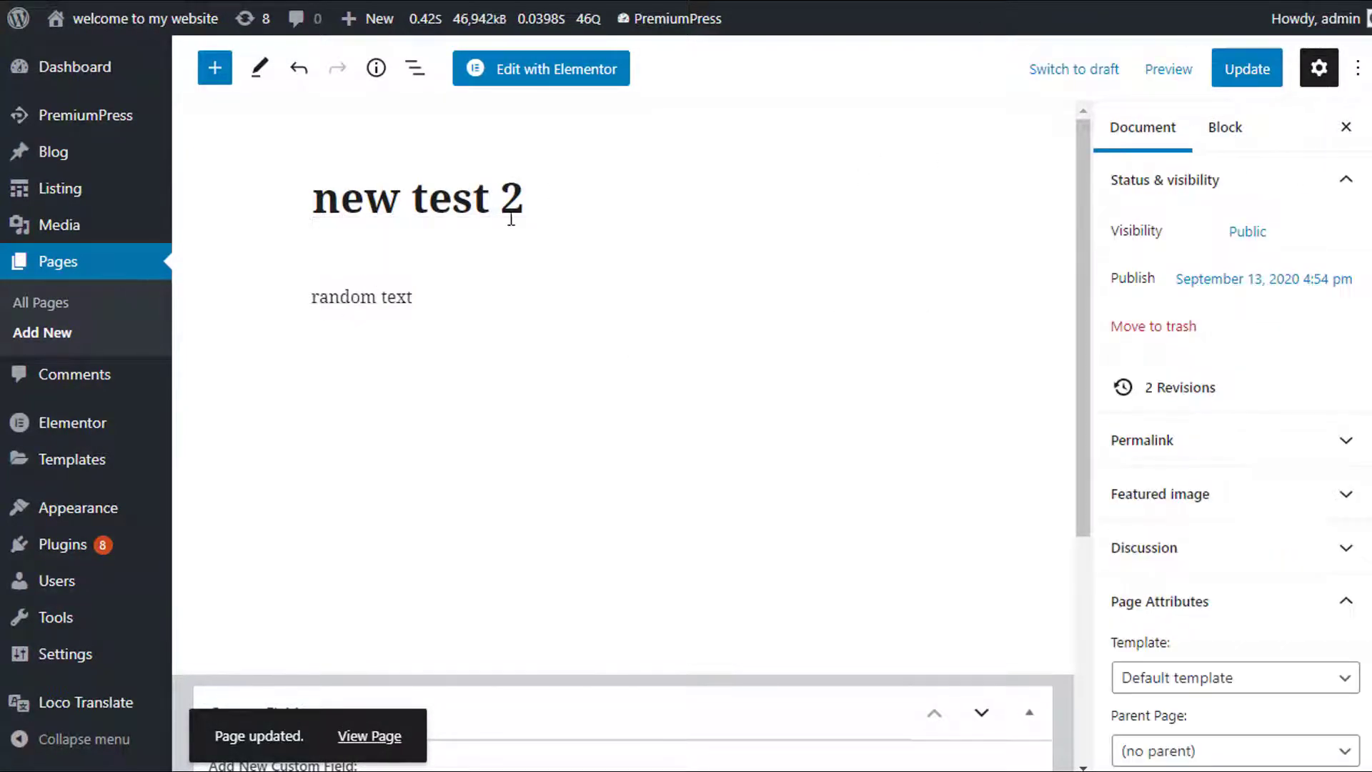
type("2")
left_click(1247, 69)
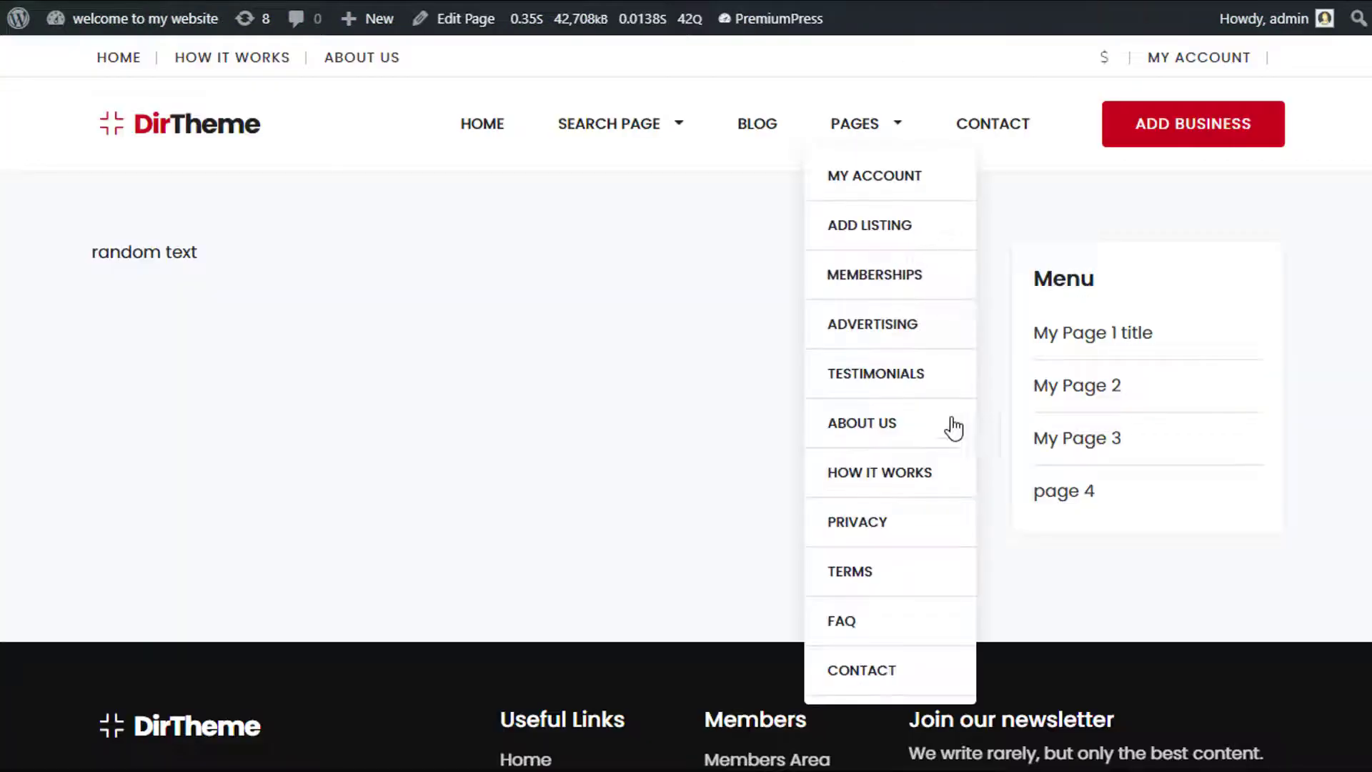
Return from the website to the admin and create a new menu named "new test".
left_click(953, 426)
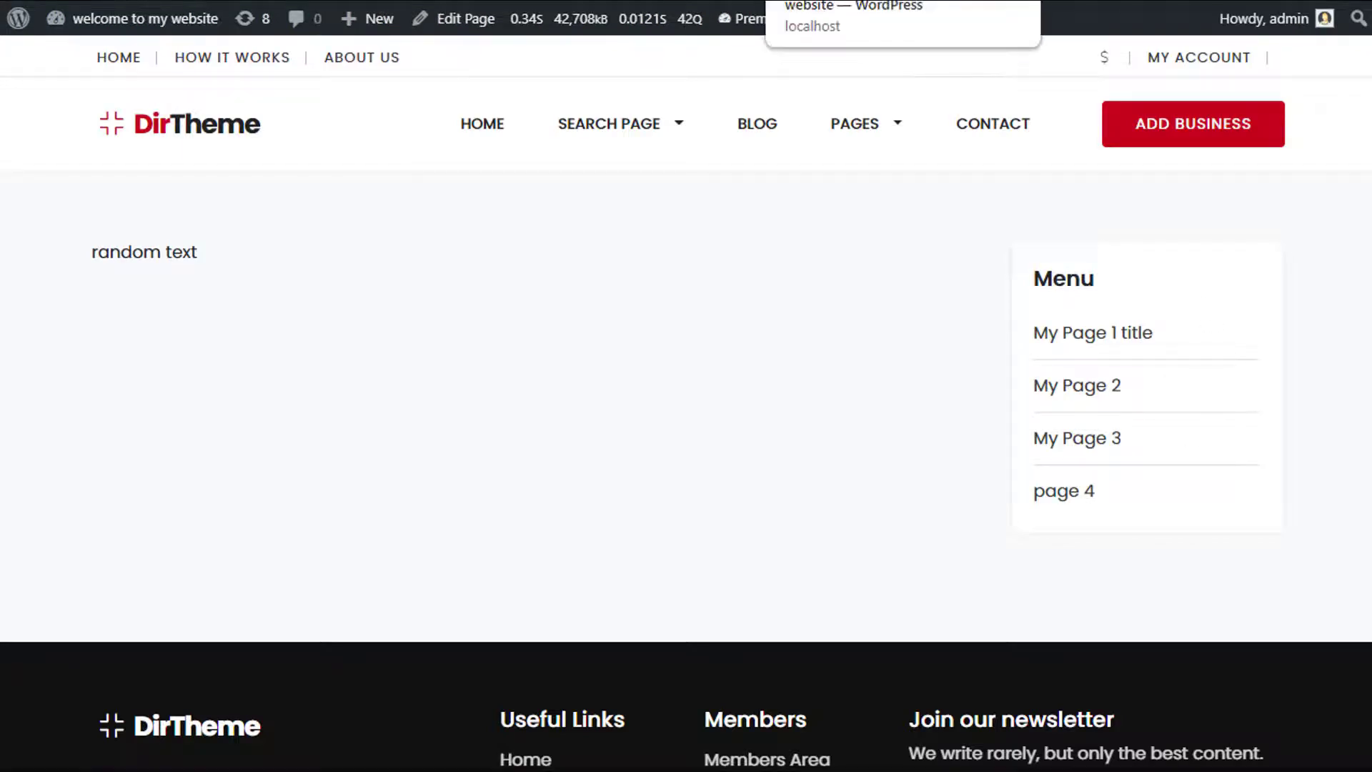
left_click(903, 1)
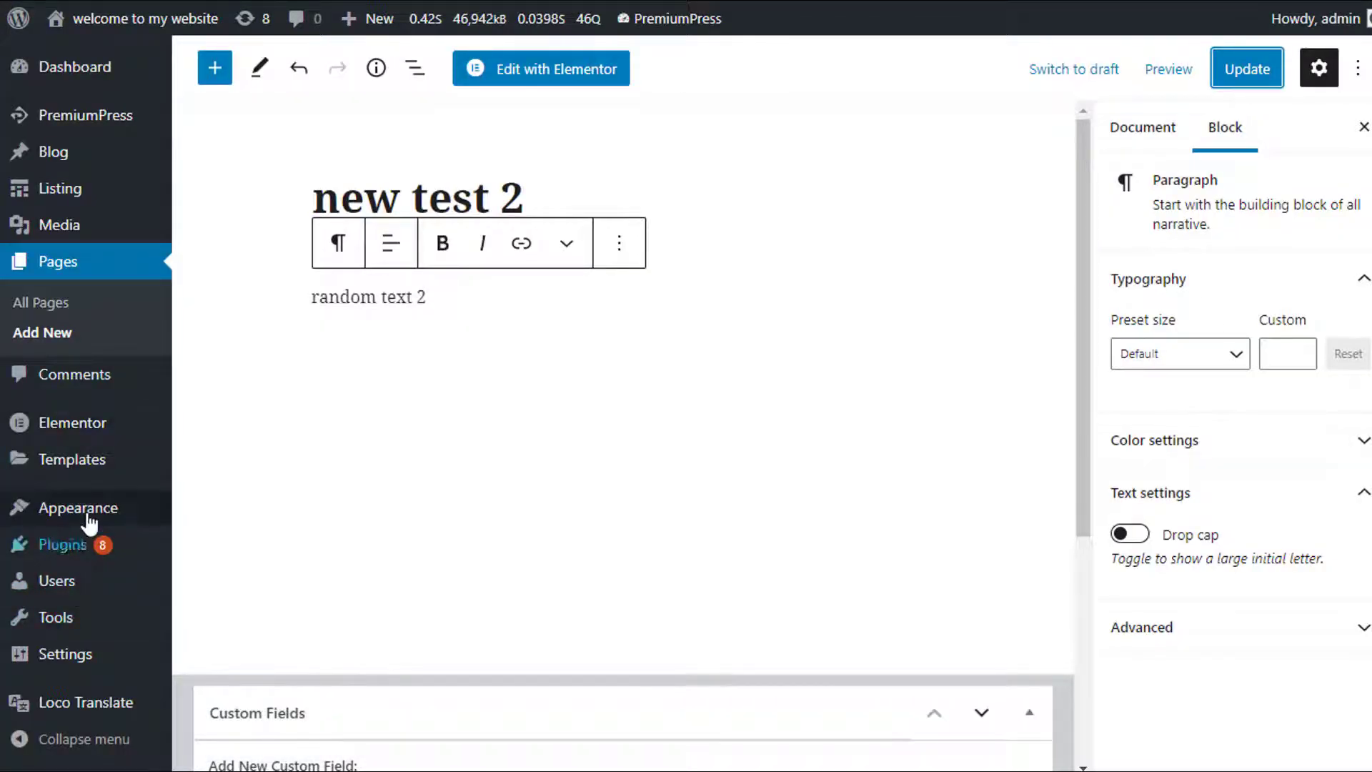
mouse_move(125, 533)
left_click(218, 602)
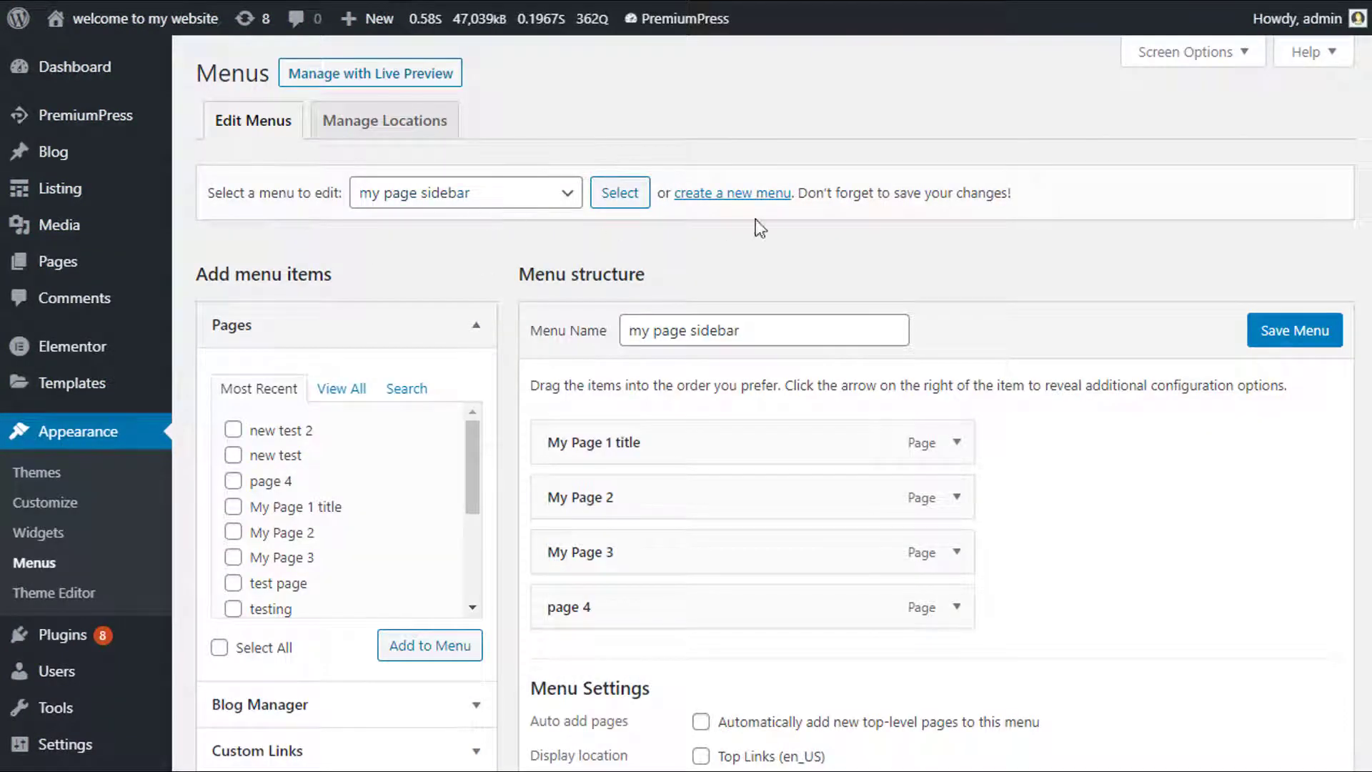
left_click(703, 196)
left_click(661, 333)
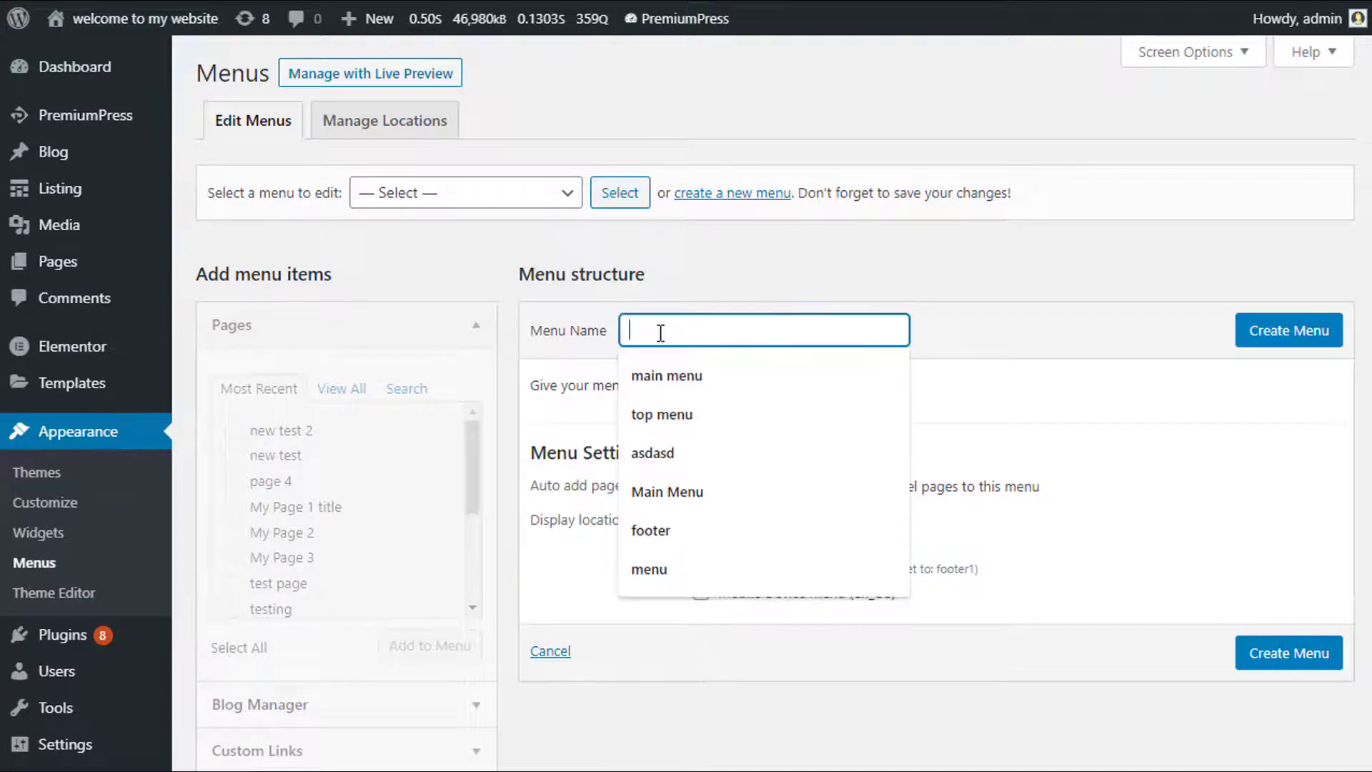
type("new test")
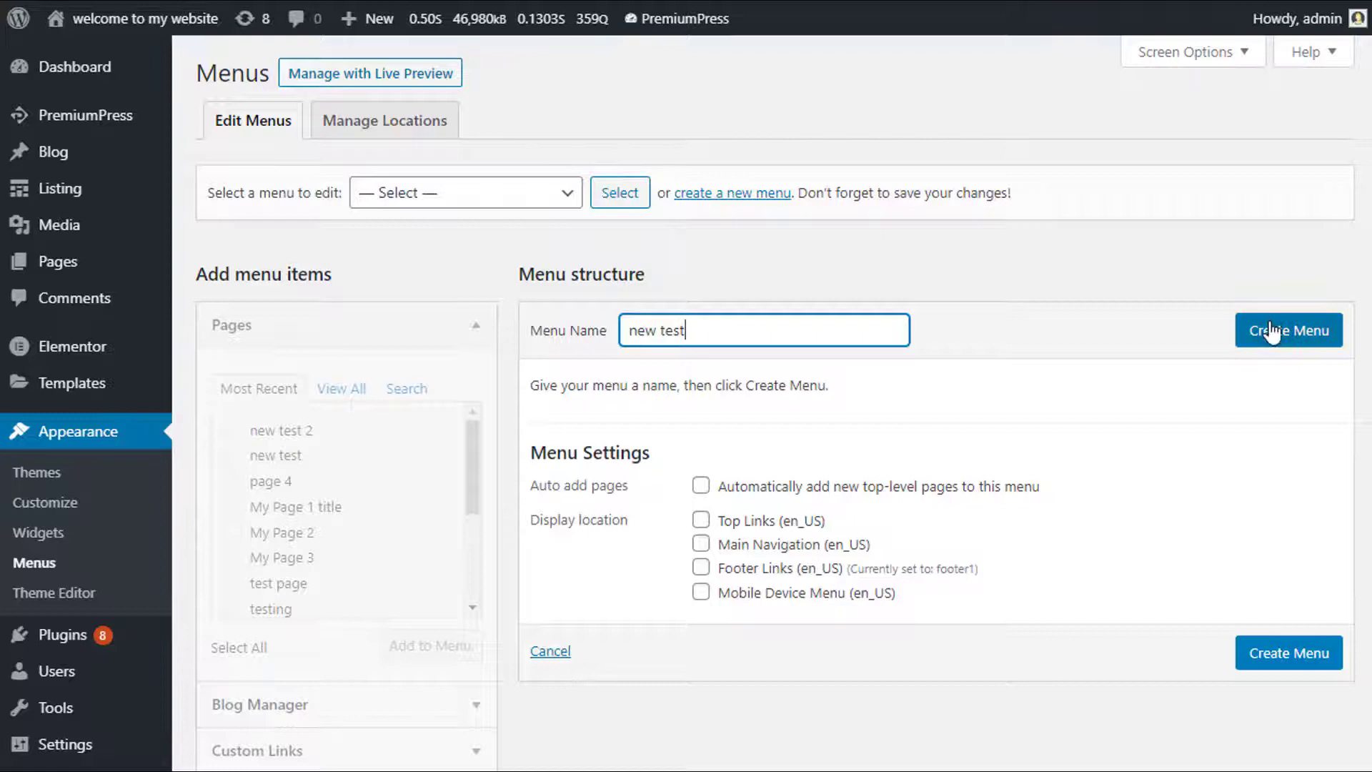
left_click(1269, 333)
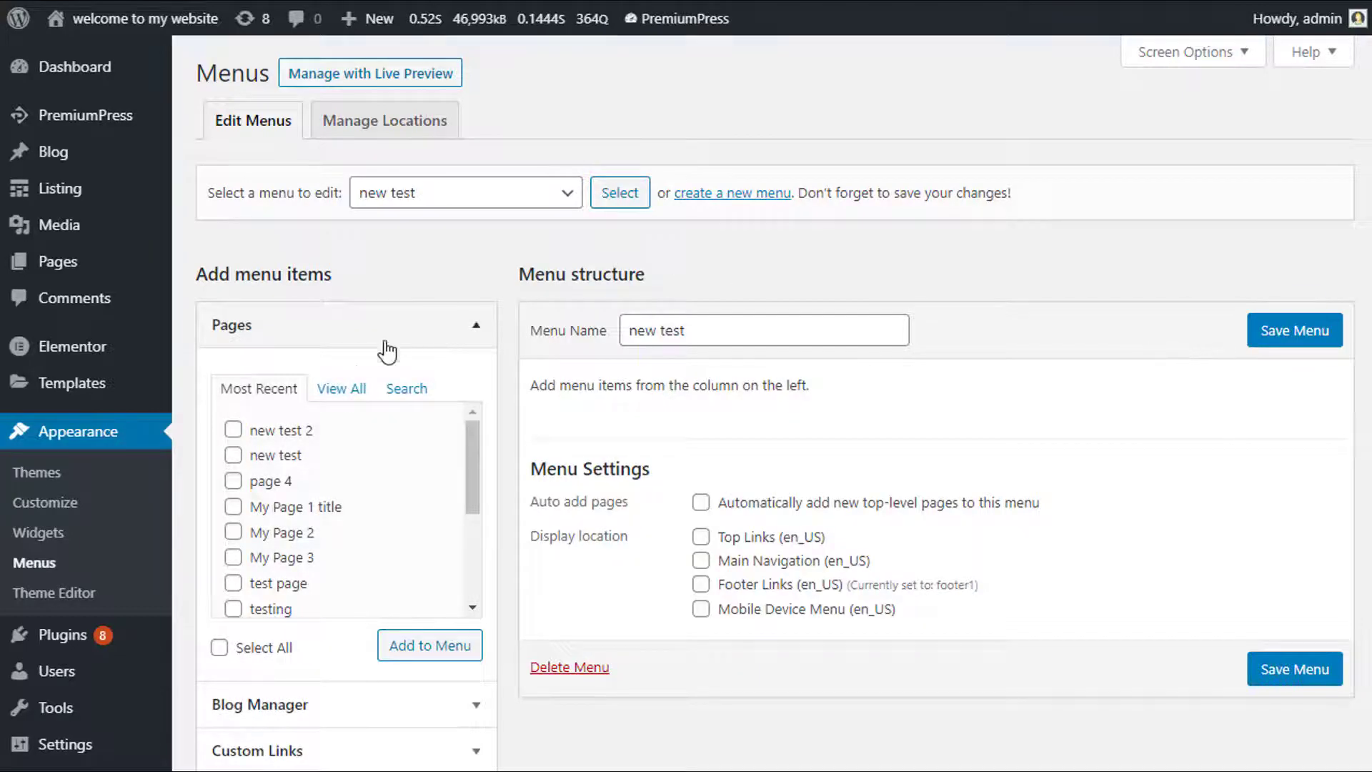
Try to save the new test menu with the new test 2 and new test pages merely selected.
left_click(232, 431)
left_click(234, 456)
left_click(1333, 333)
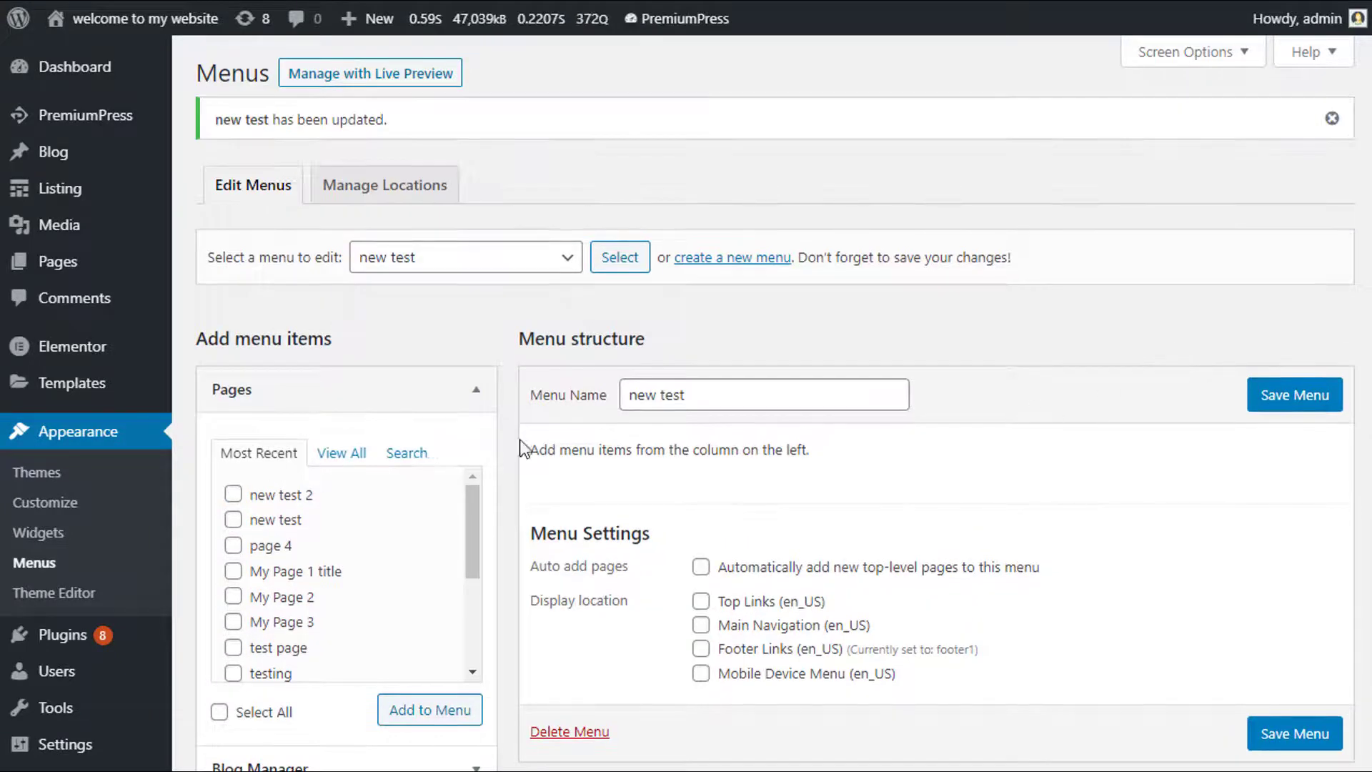
Add the new test 2 and new test pages to the new test menu and save it.
left_click(232, 494)
left_click(233, 519)
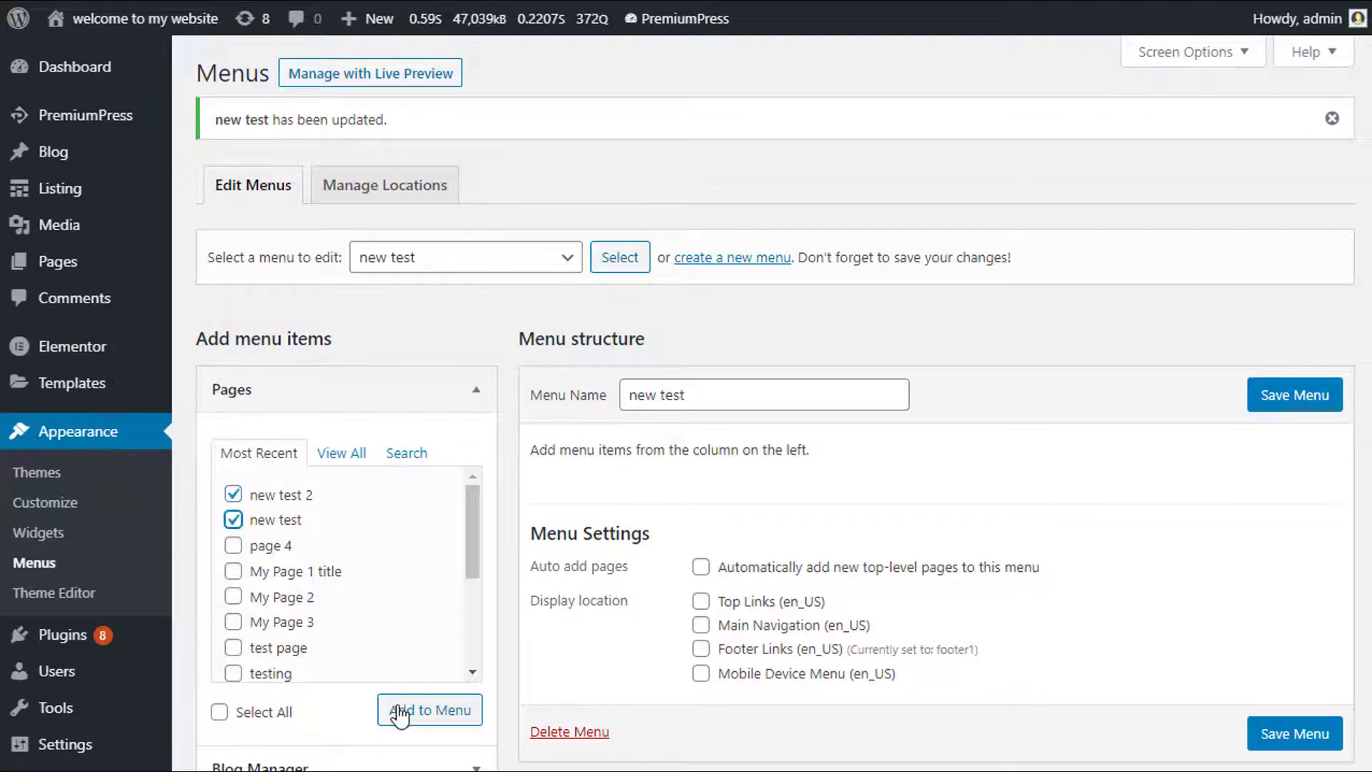
left_click(401, 709)
left_click(1284, 398)
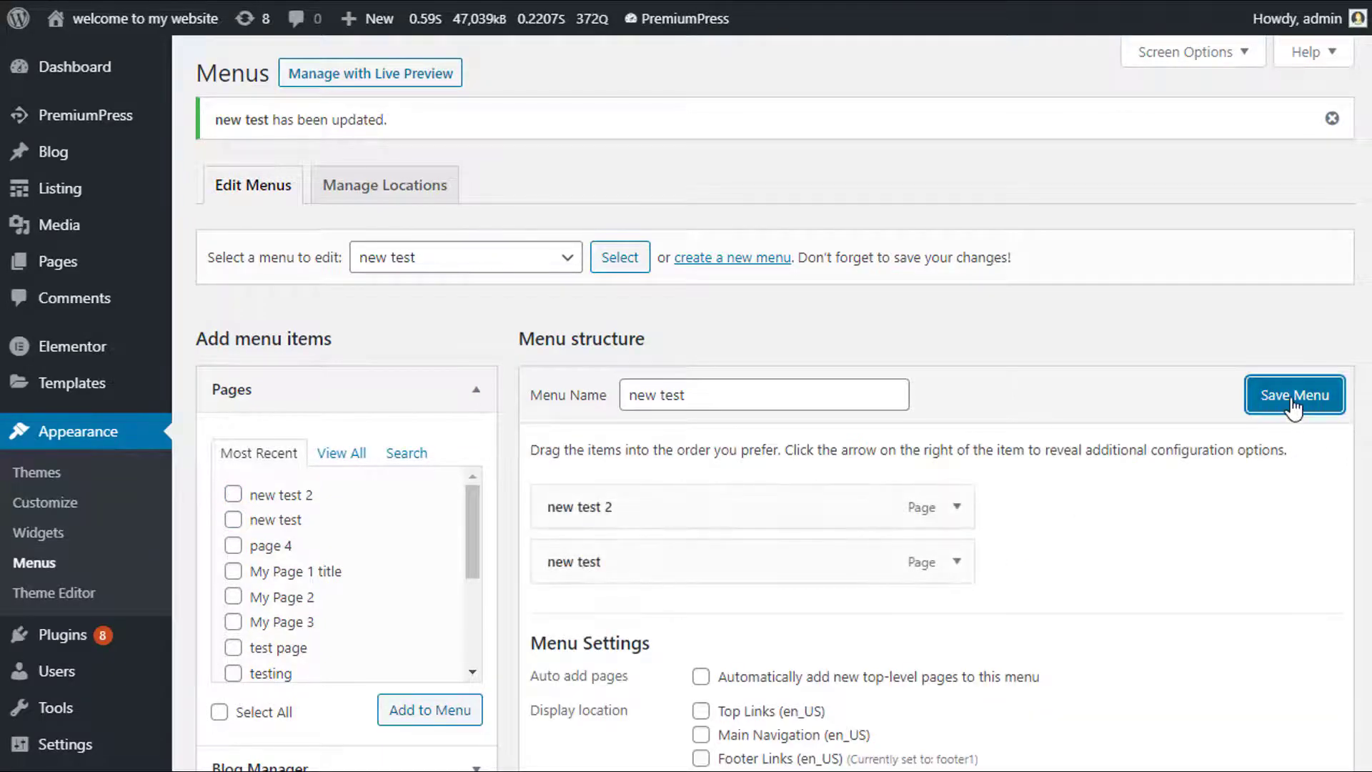
scroll(1084, 451, "down", 4)
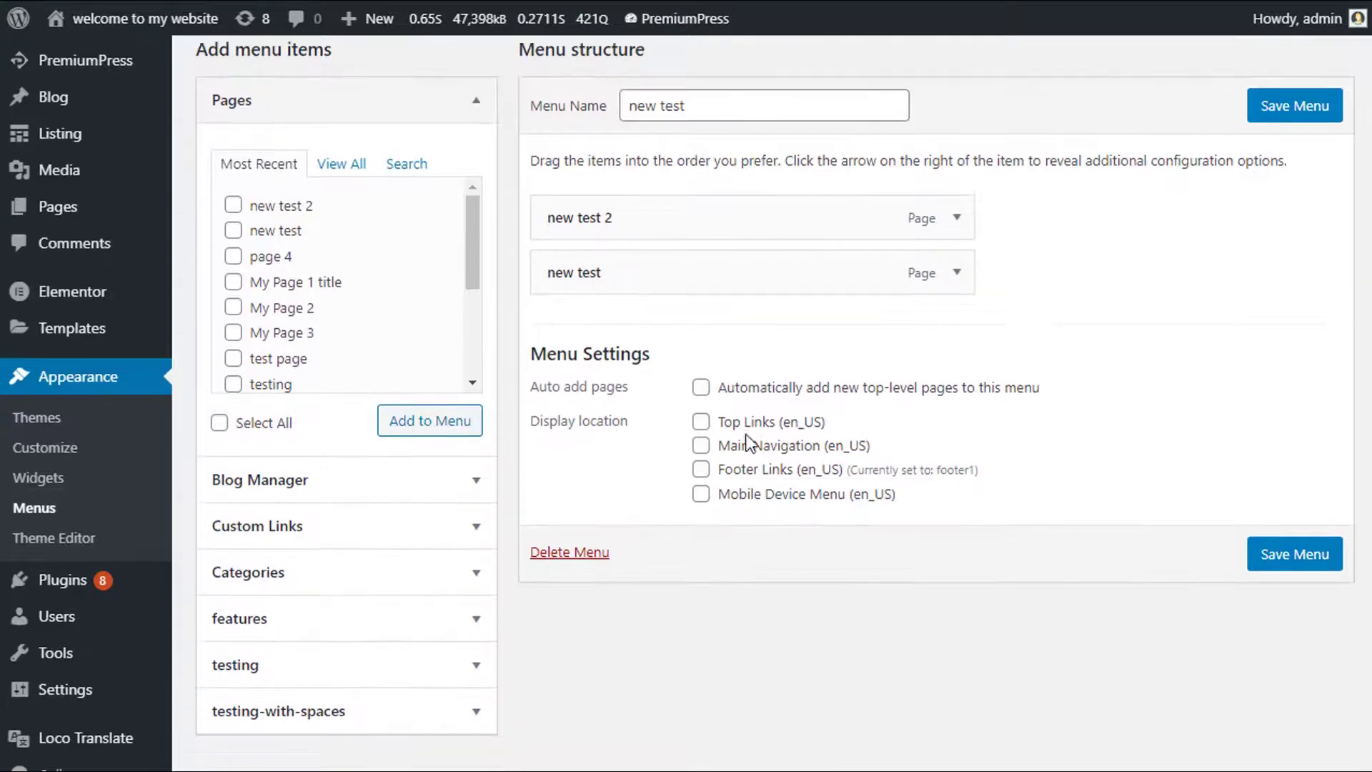
scroll(749, 432, "up", 4)
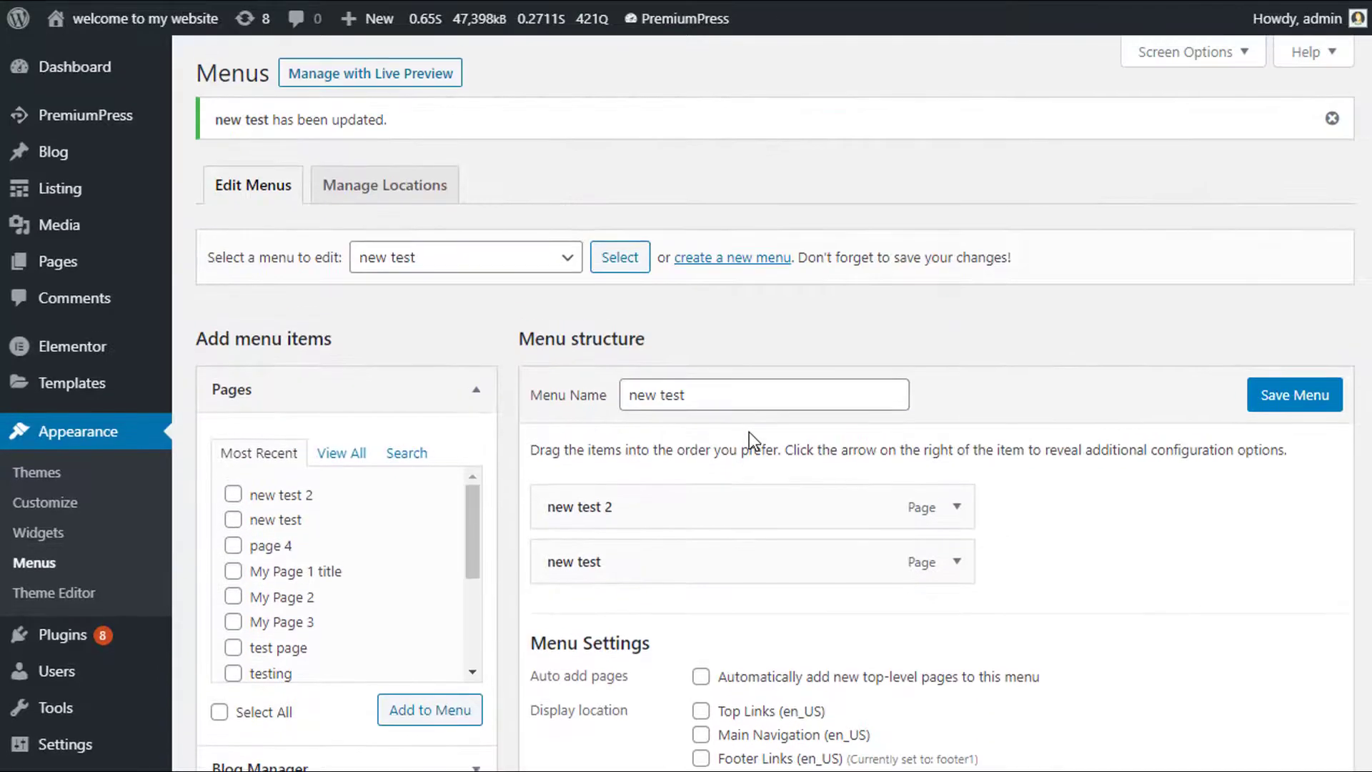
Set the Menu widget in the Page - Sidebar widget area to display the new test menu and save it.
left_click(36, 540)
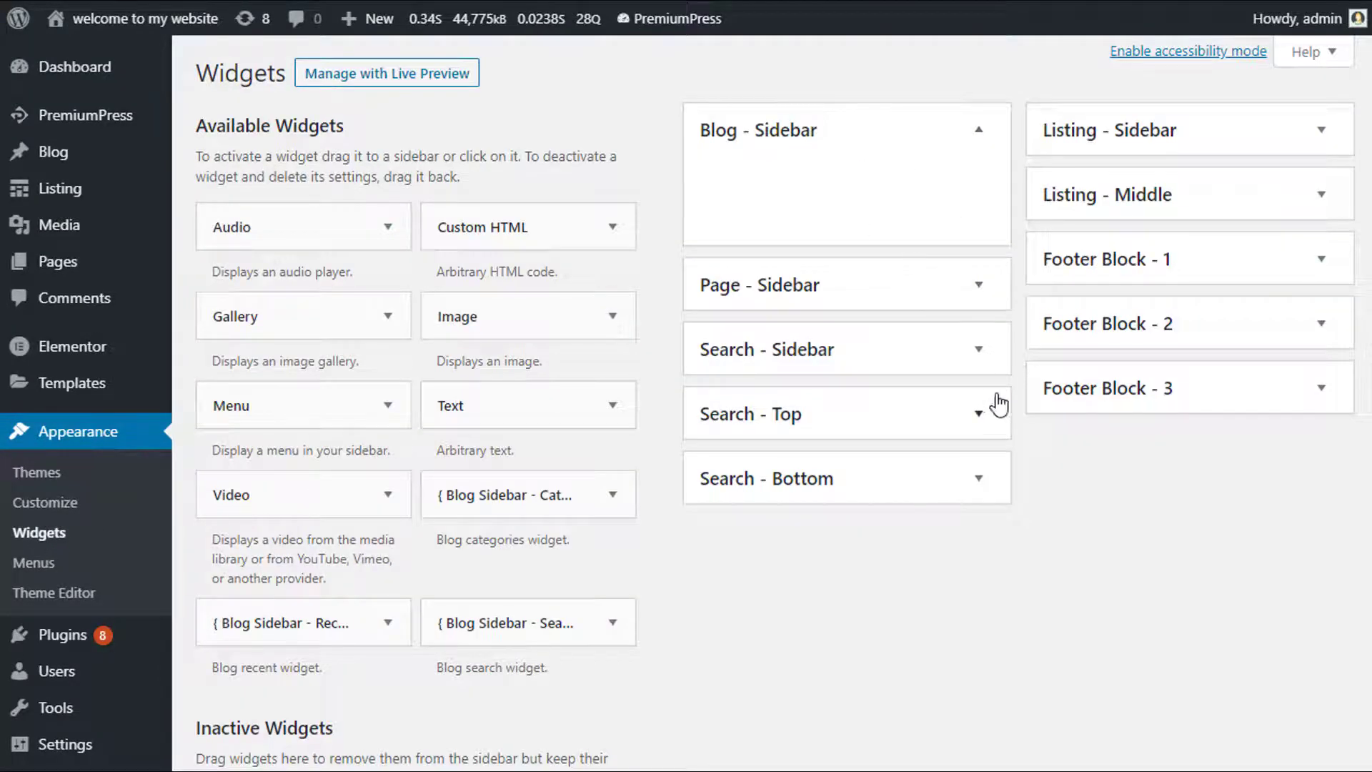
left_click(1000, 283)
left_click(976, 332)
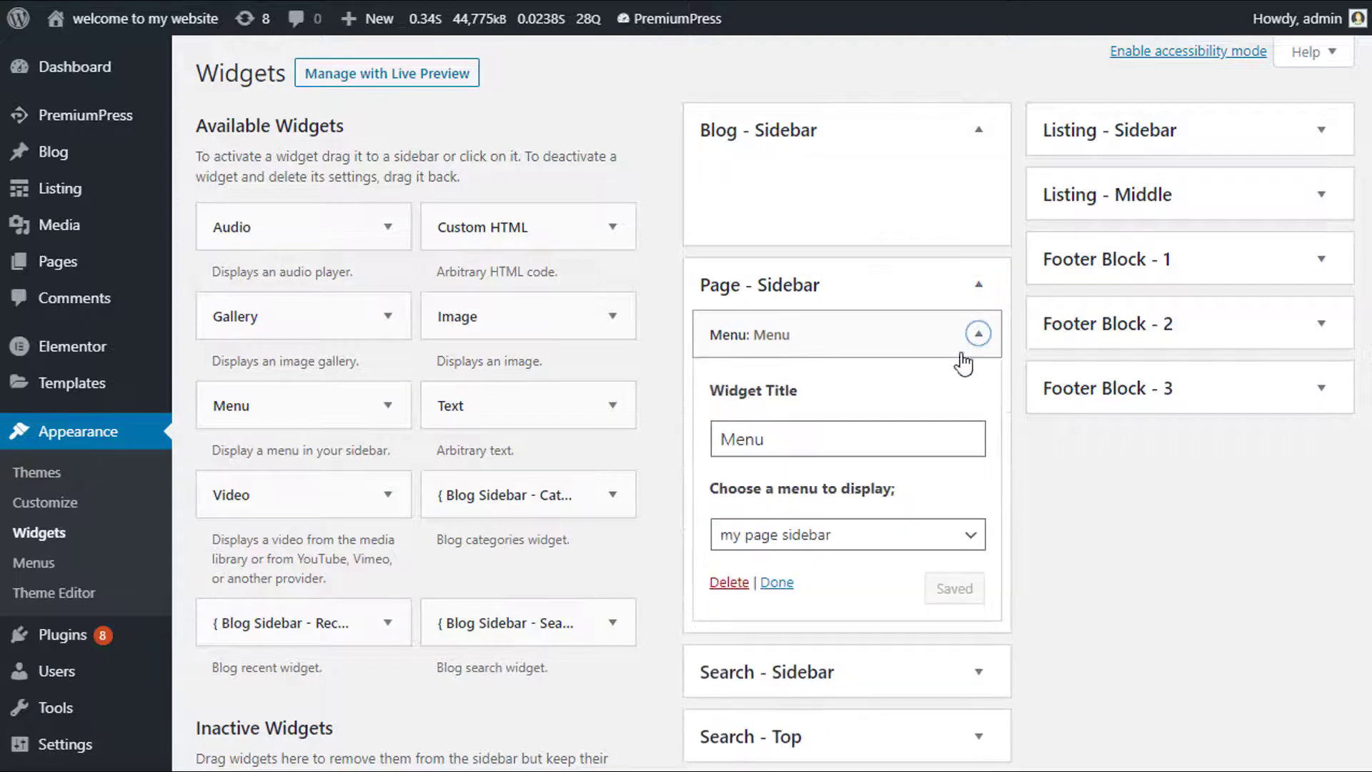
left_click(978, 333)
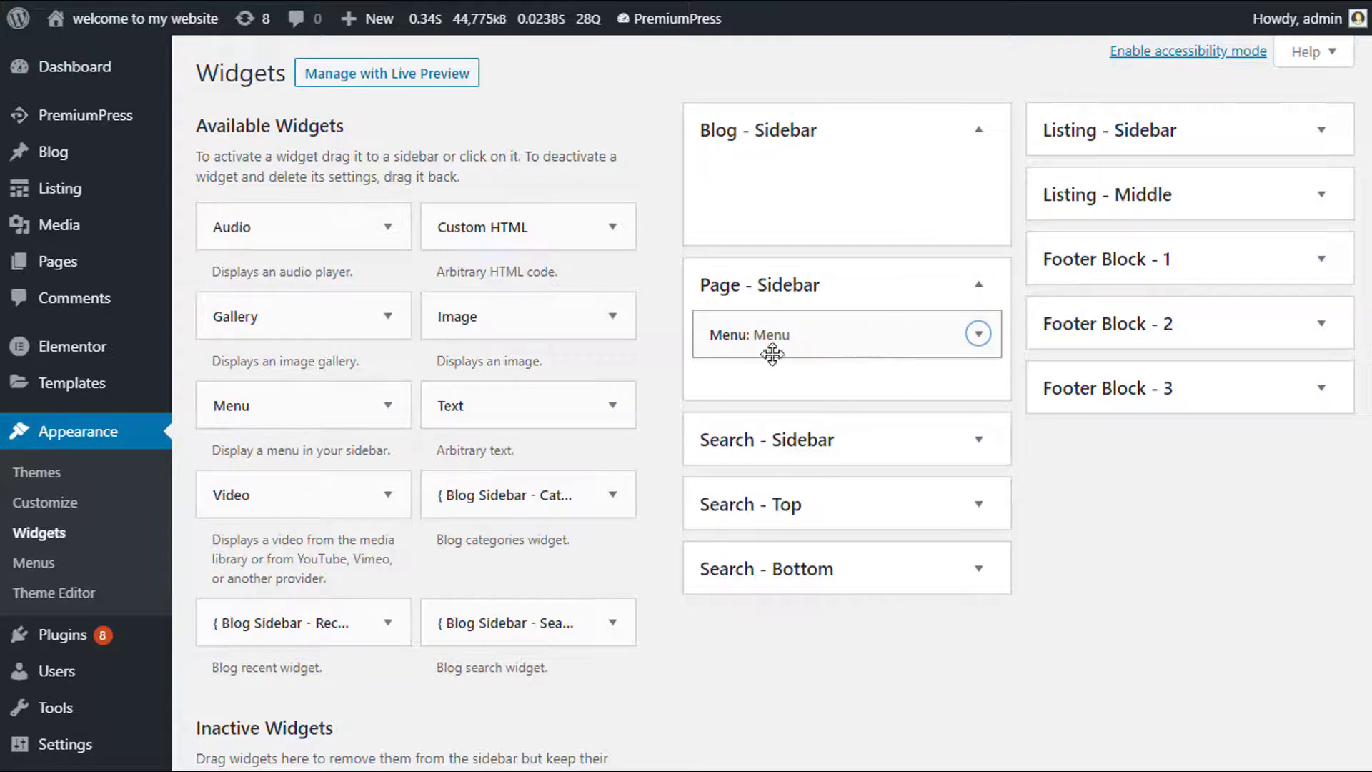
left_click_drag(769, 350, 857, 407)
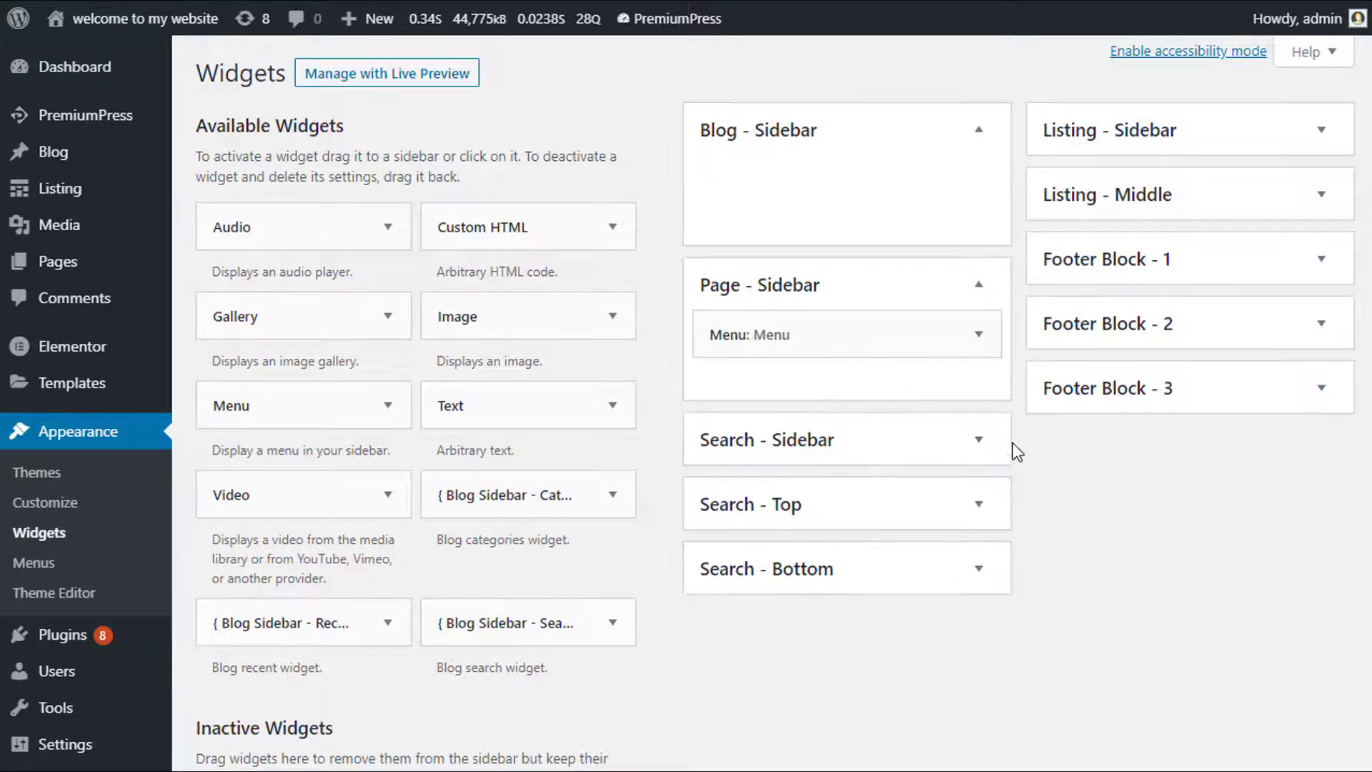
left_click(979, 334)
scroll(1048, 417, "down", 2)
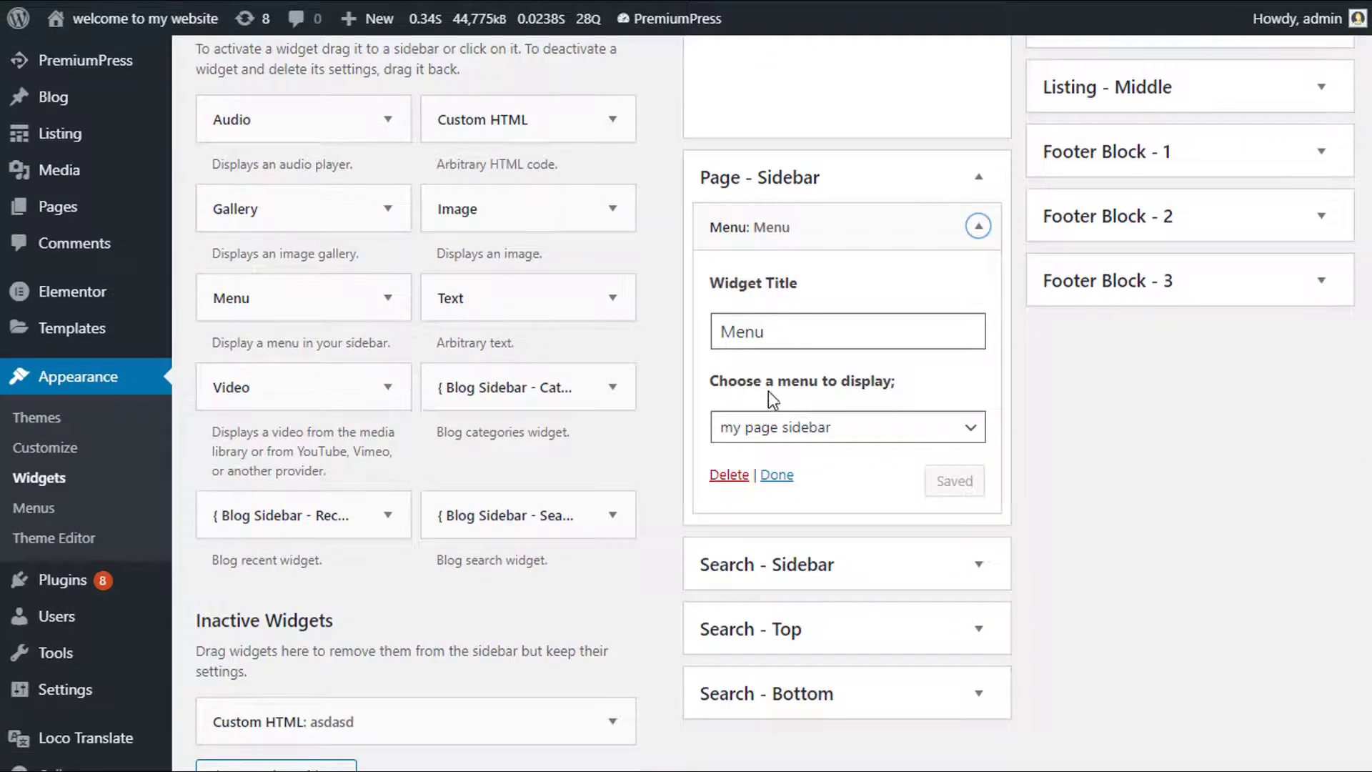
left_click(844, 429)
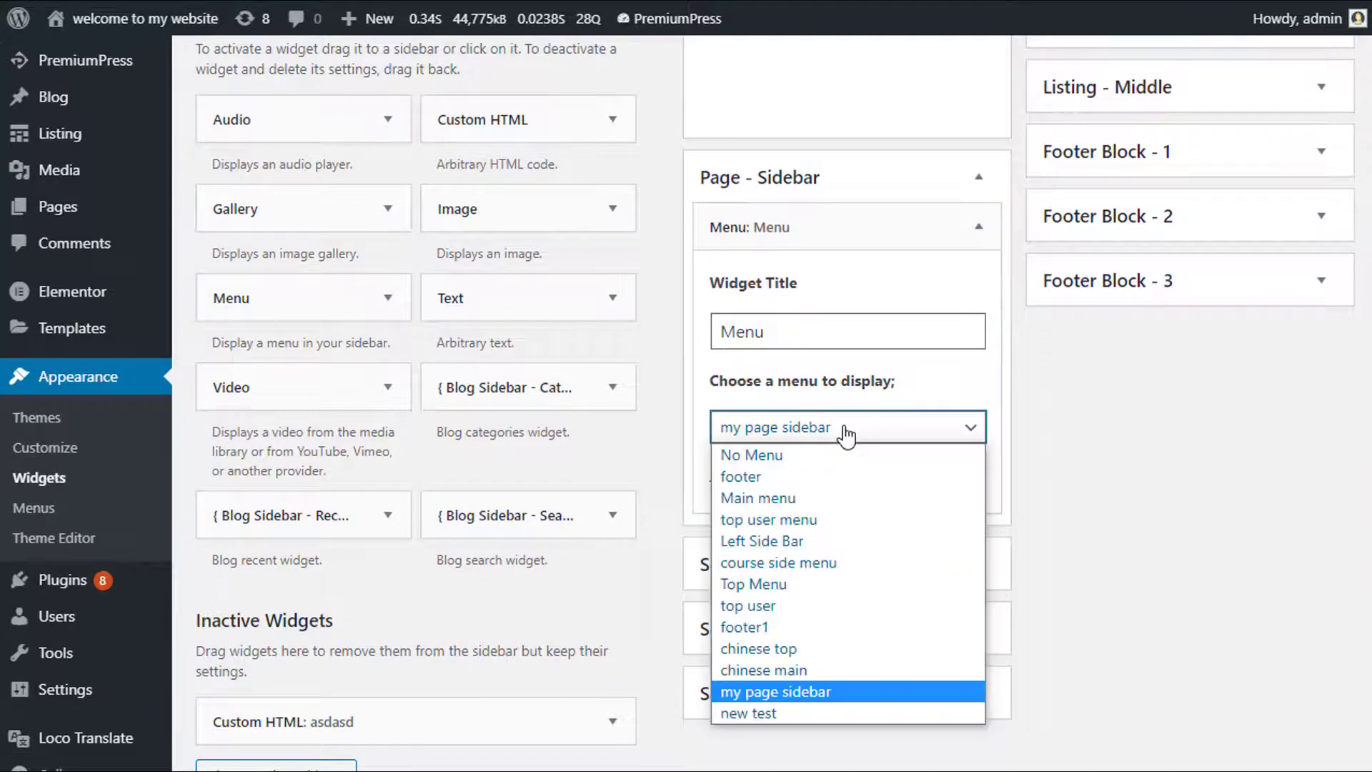
left_click(768, 715)
left_click(961, 485)
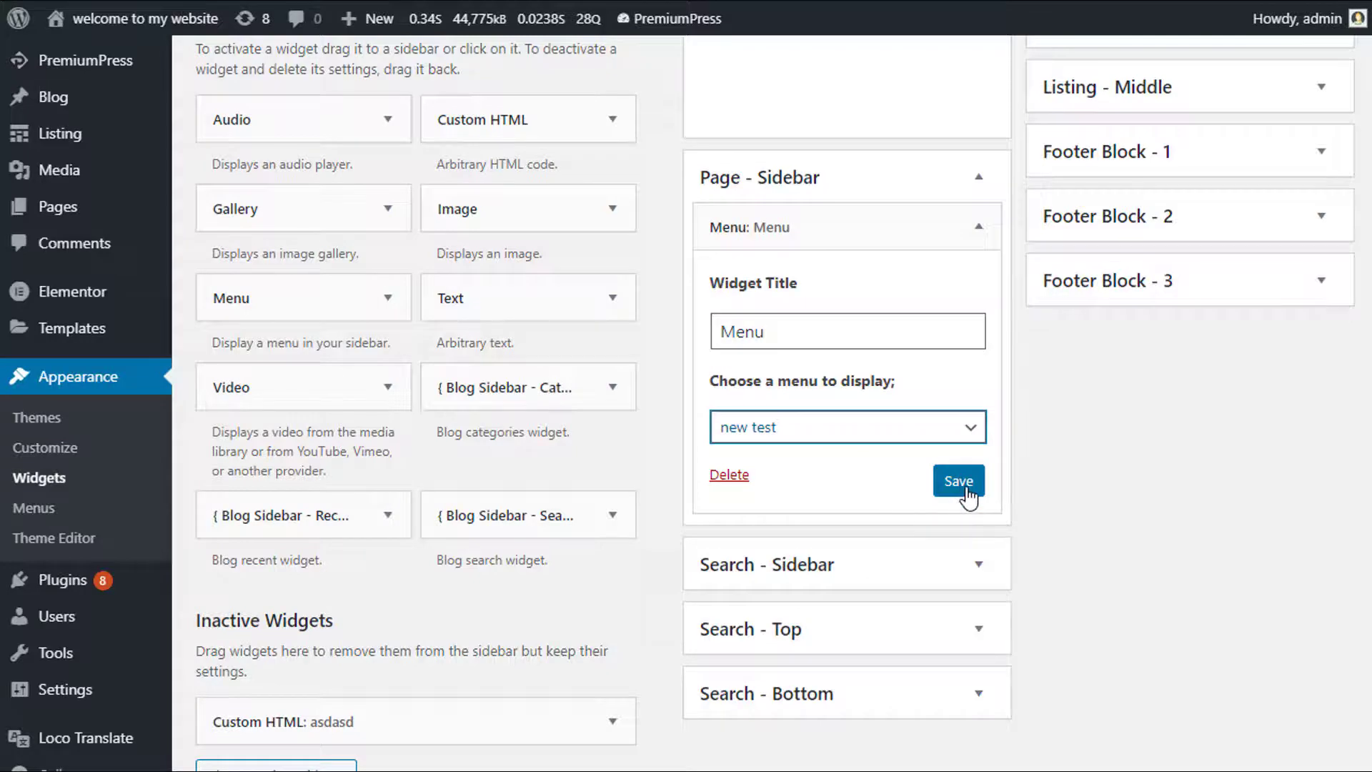
Switch to the website, check the new test page's sidebar menu, and open the new test 2 page from it.
key("ctrl+Tab")
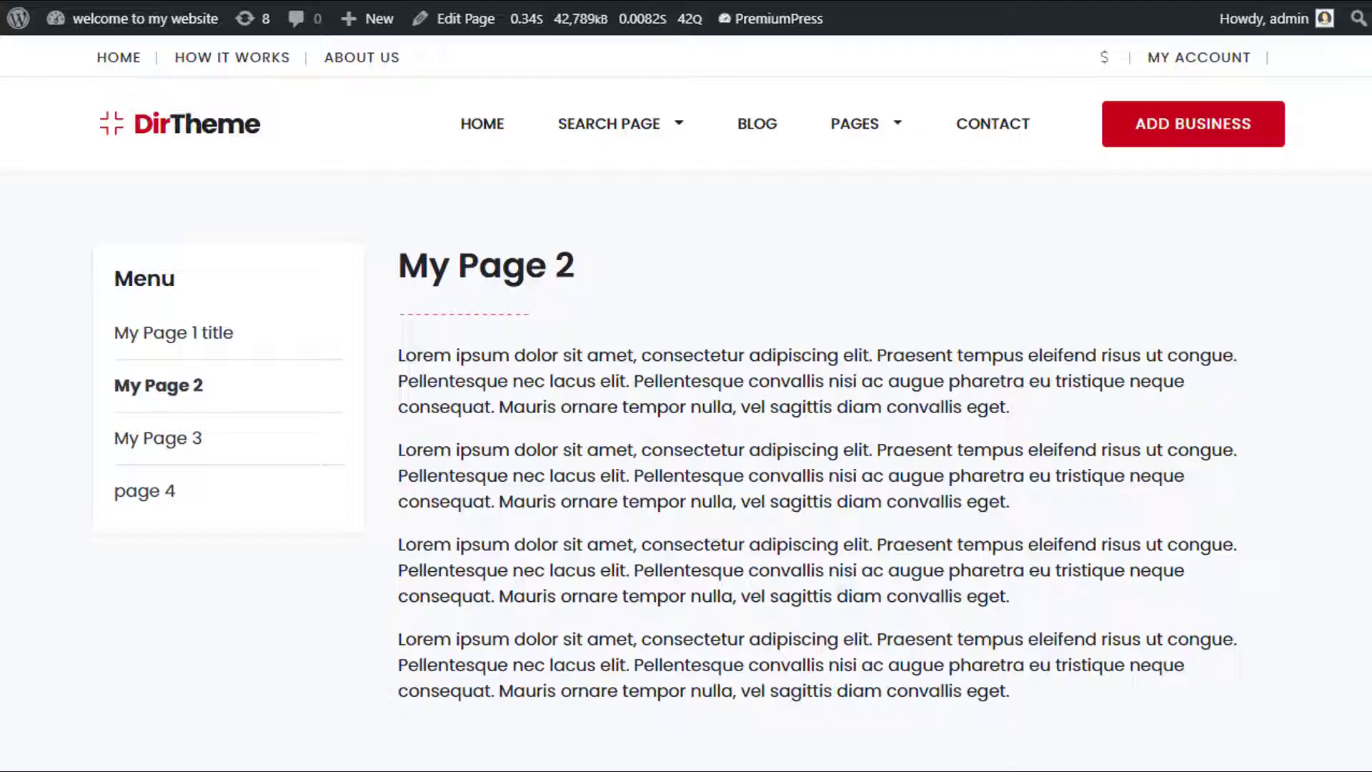
key("ctrl+Tab")
left_click(1208, 61)
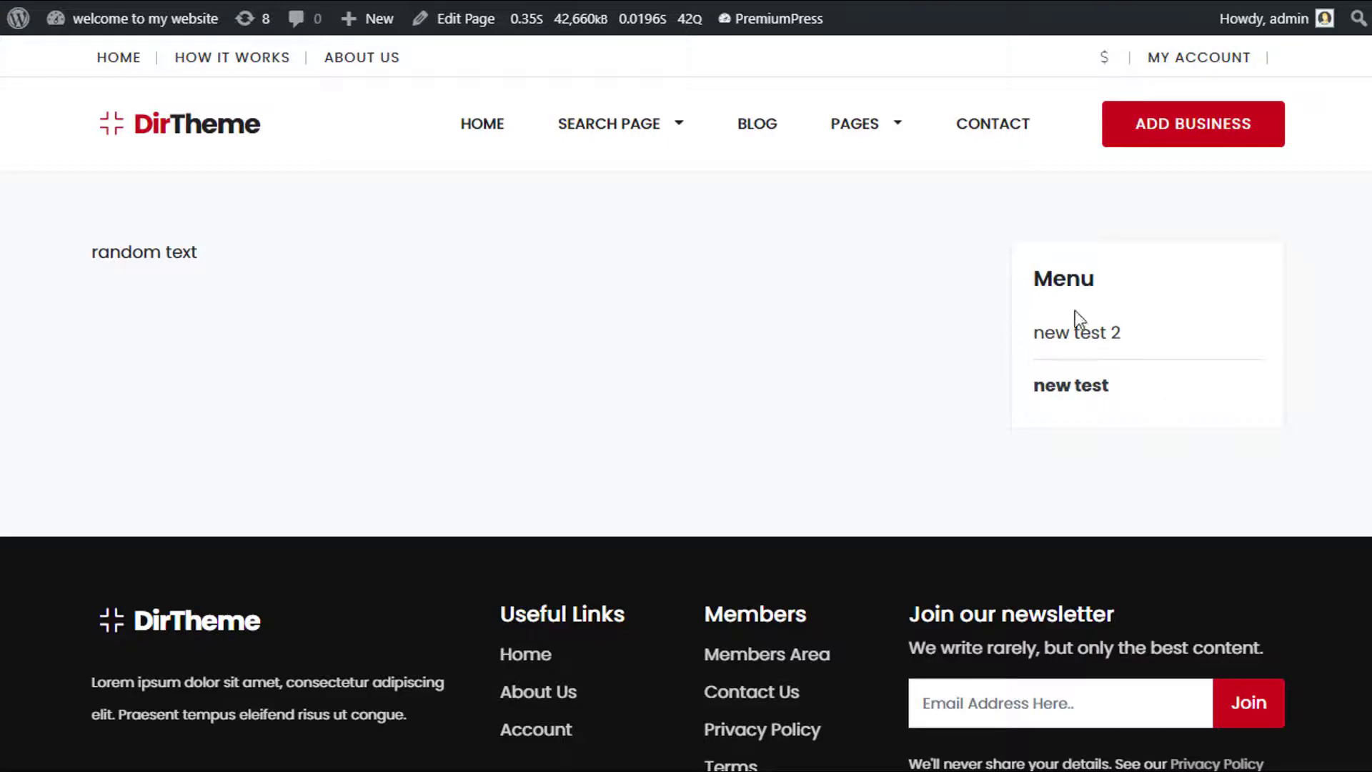
left_click(1070, 335)
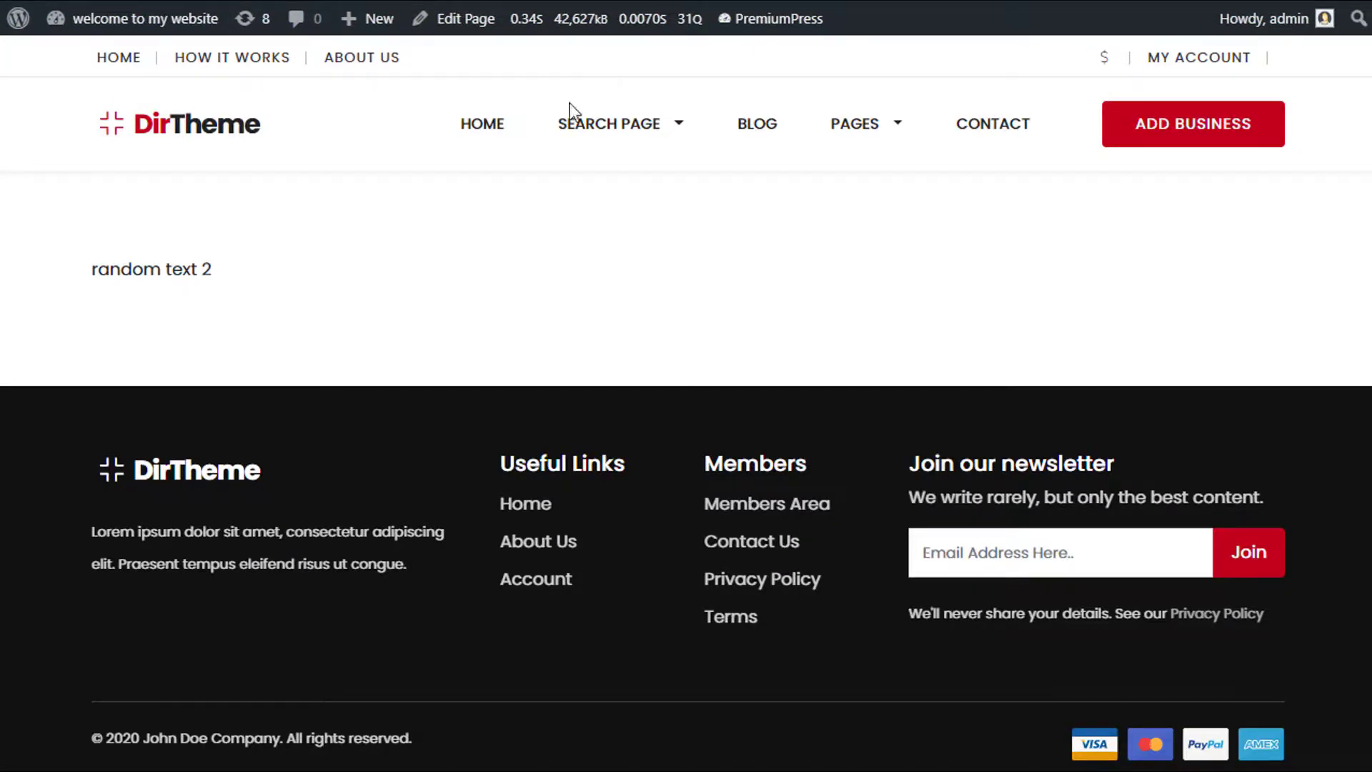
Change the new test 2 page's template to [BLANK PAGE - SIDEBAR RIGHT] and update the page.
left_click(465, 23)
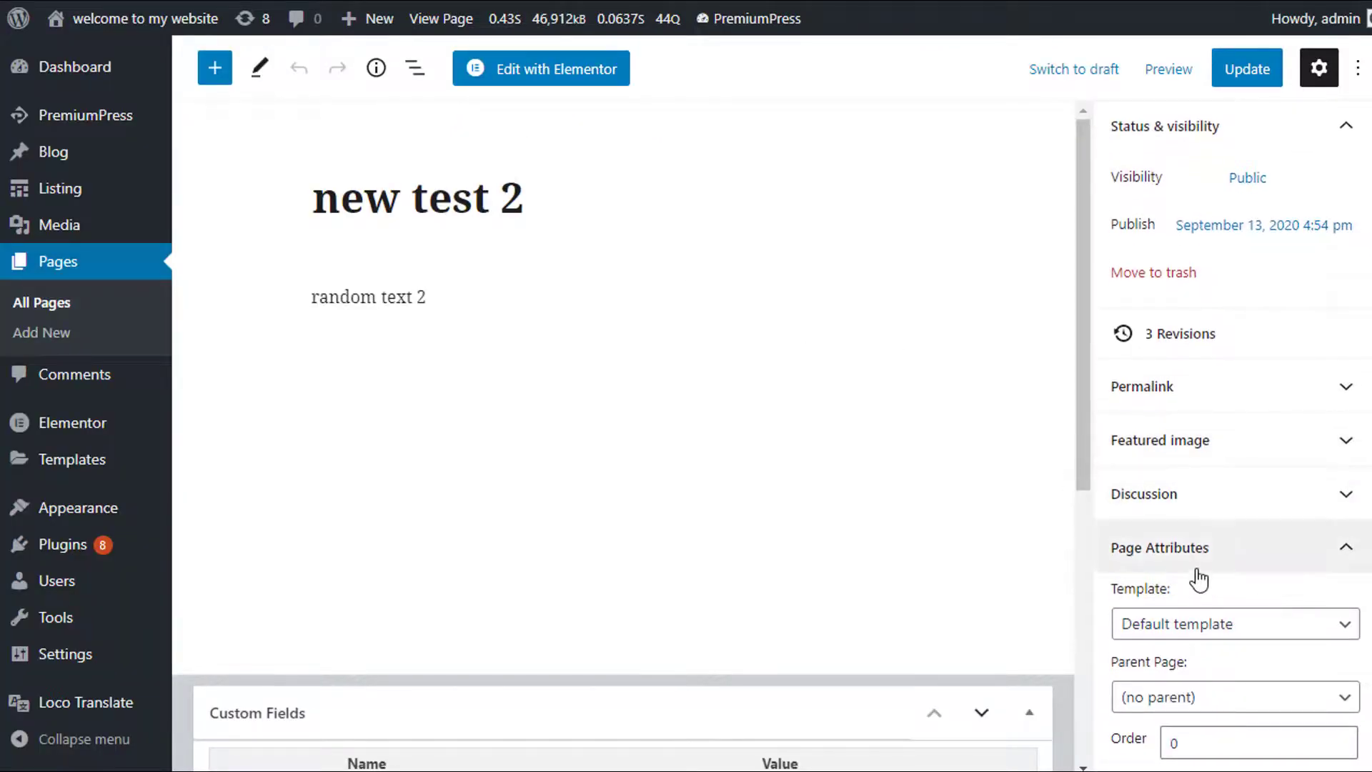
left_click(1242, 616)
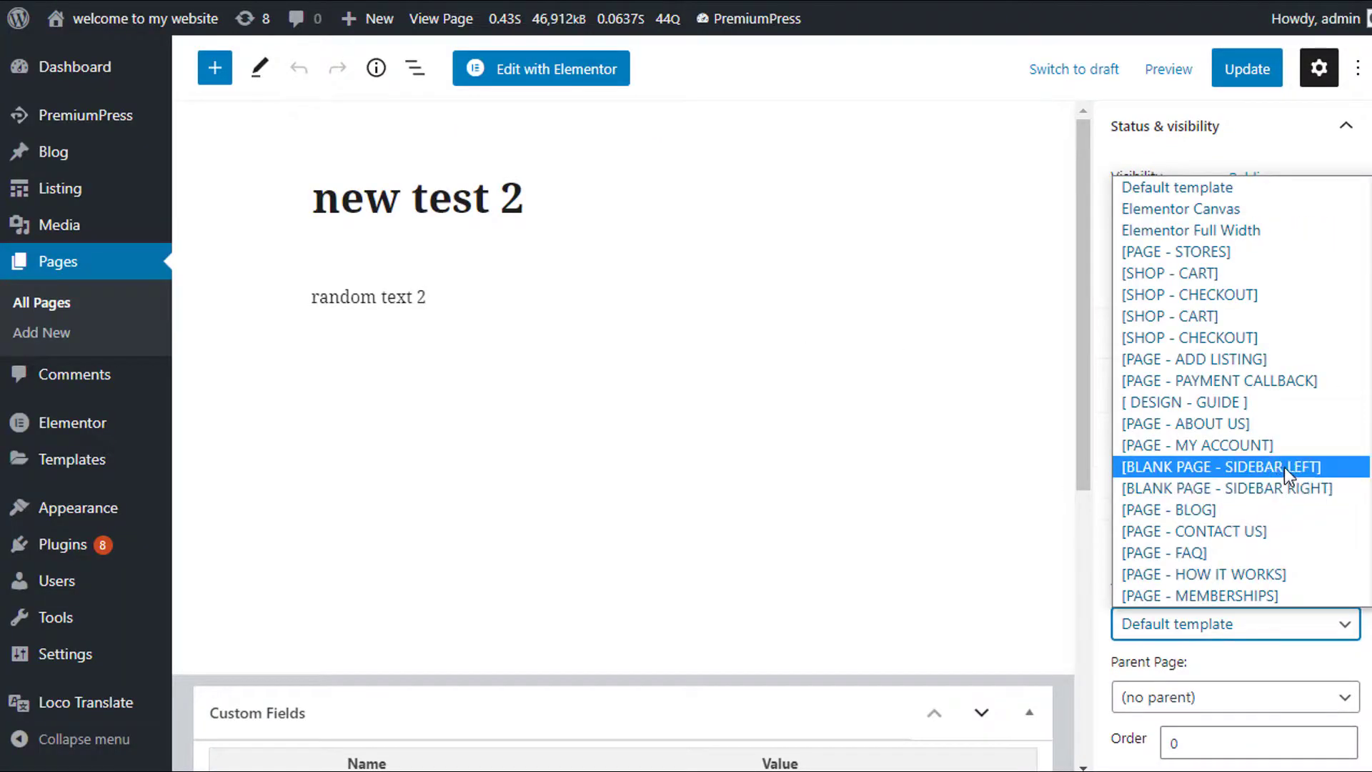
left_click(1290, 486)
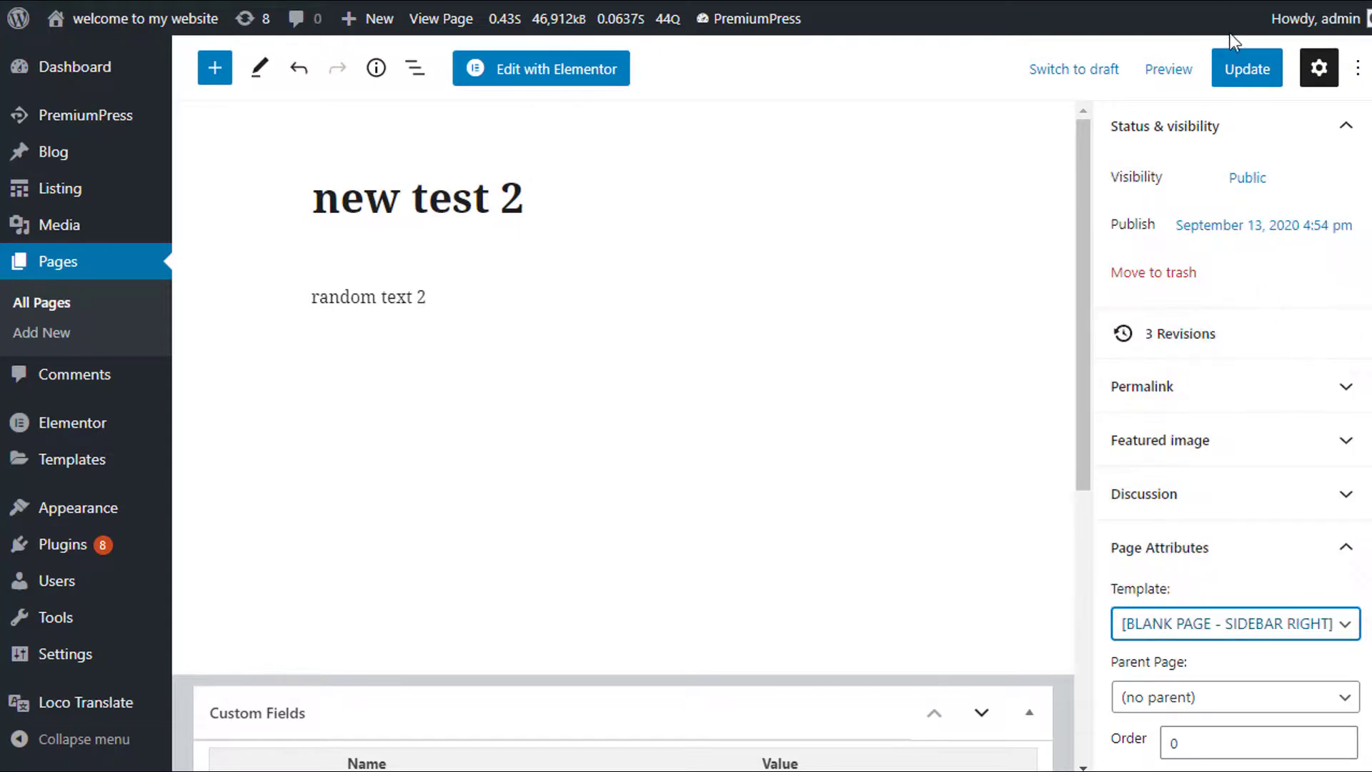
left_click(1236, 70)
View the updated new test 2 page and use its sidebar menu to visit new test and return to new test 2.
left_click(369, 736)
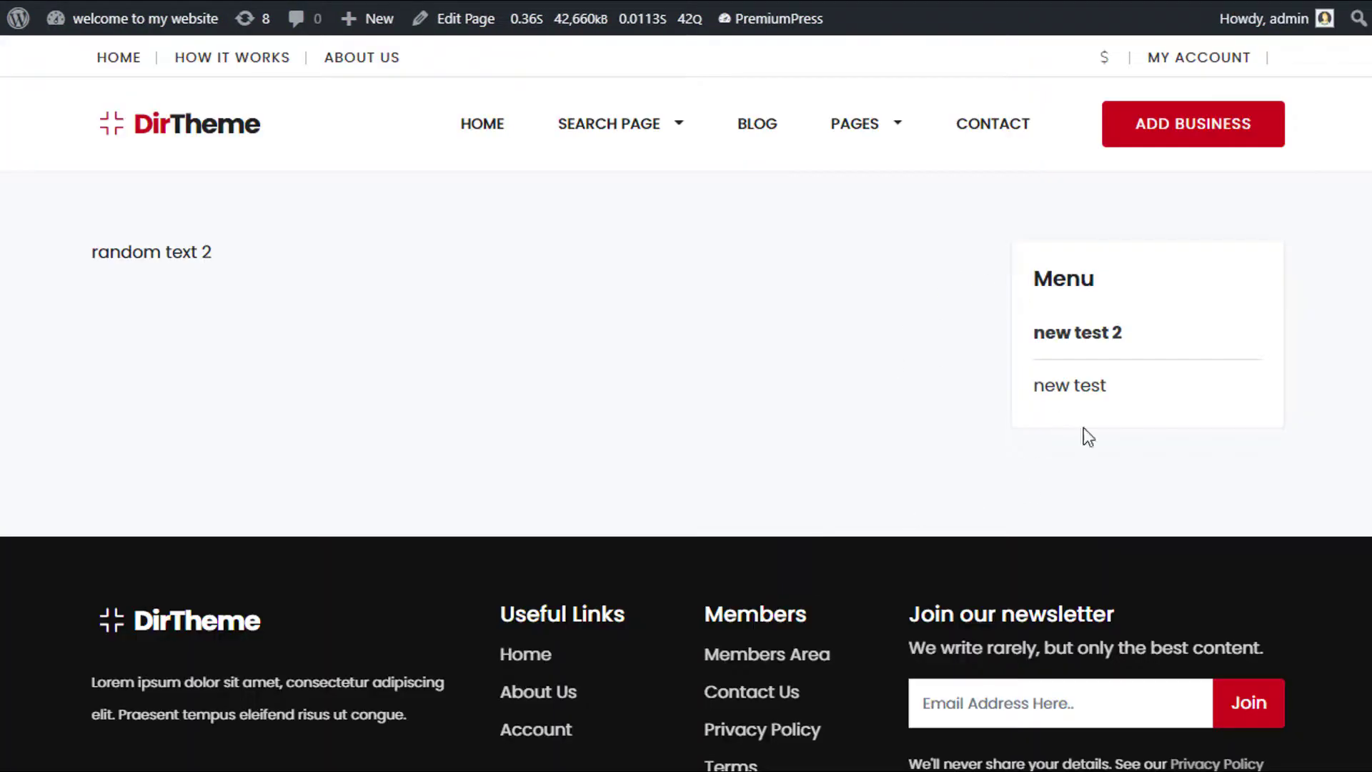
left_click(1074, 390)
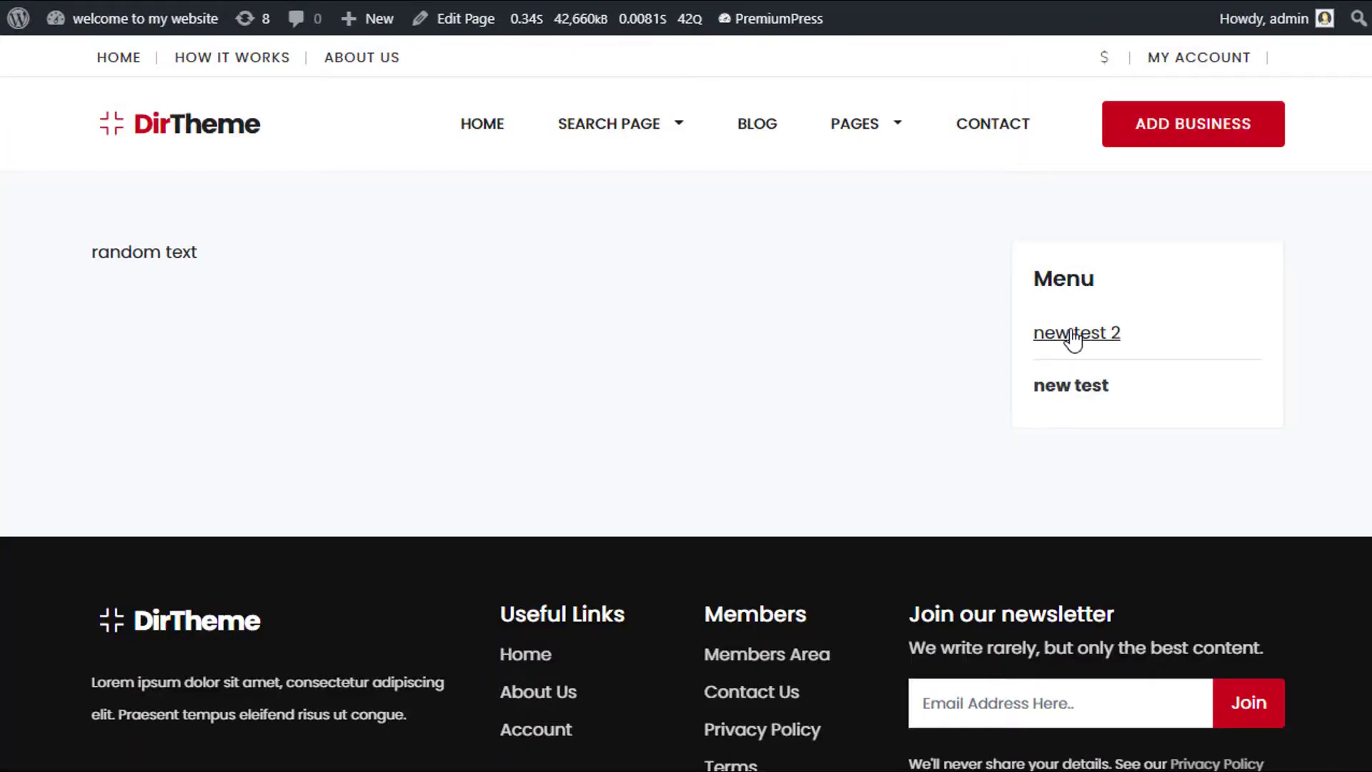
left_click(1074, 333)
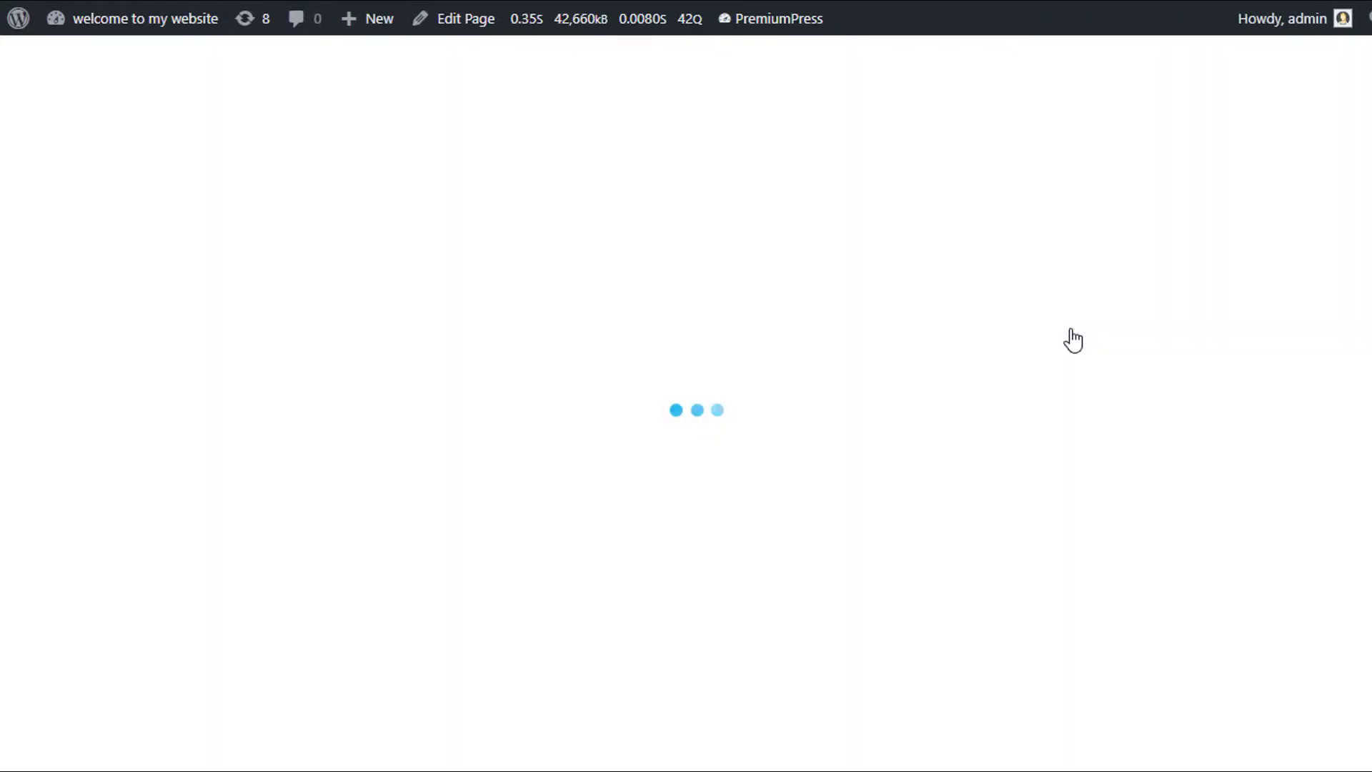